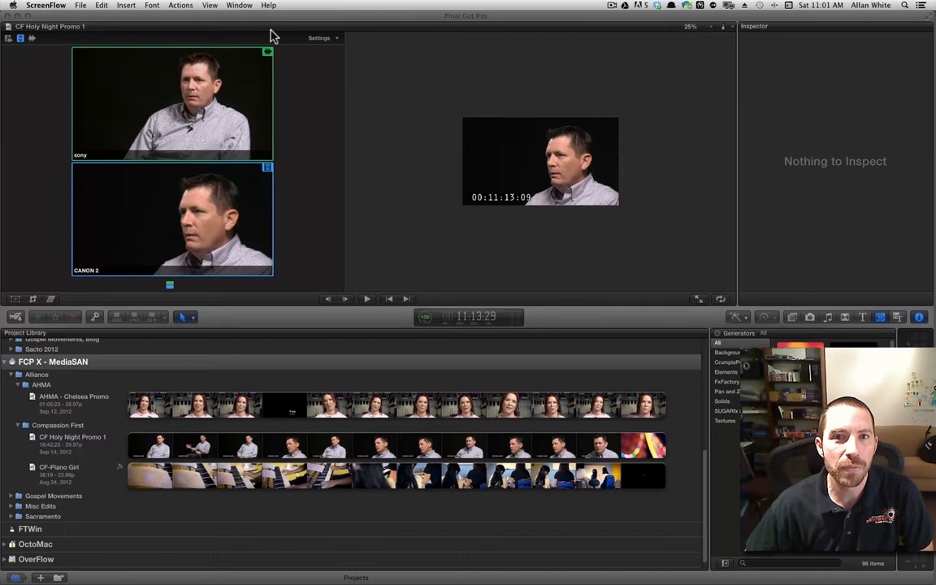
# Open the AHMA promo project in the timeline and show its event from the FCP X - MediaSAN drive in the browser.
pyautogui.click(234, 6)
pyautogui.click(378, 97)
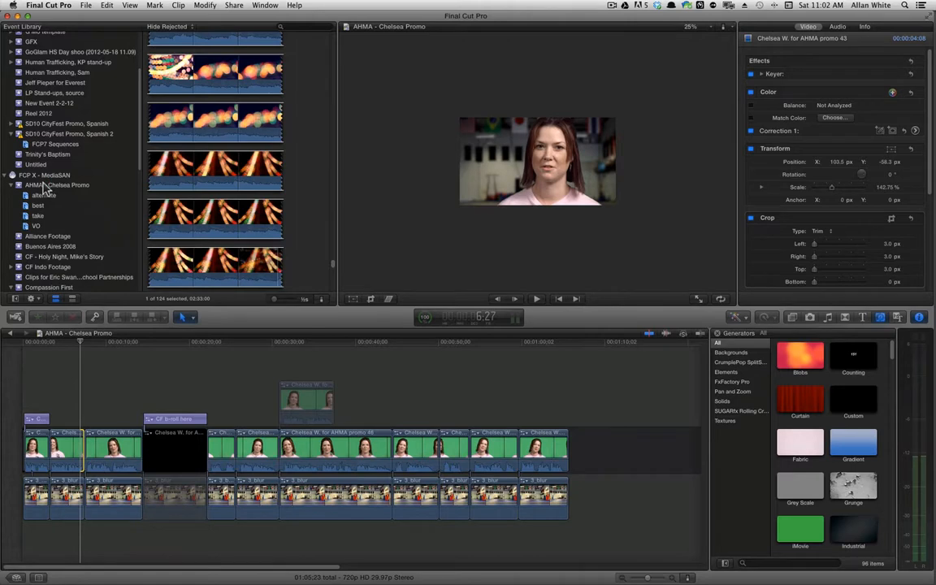
pyautogui.click(45, 185)
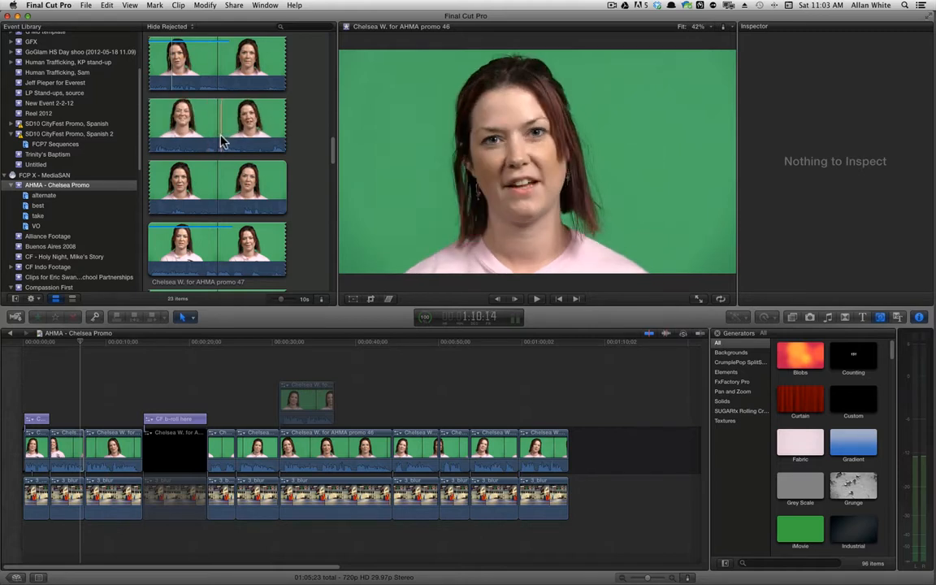
# Reduce the clip height of the event's filmstrips in the browser, keeping the waveforms shown.
pyautogui.scroll(5, 223, 142)
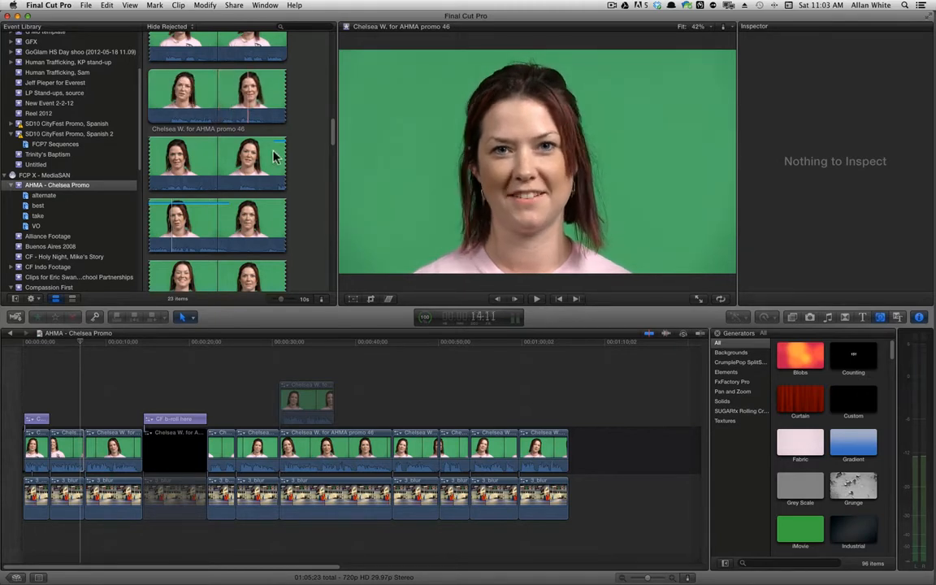
pyautogui.scroll(10, 268, 228)
pyautogui.click(321, 297)
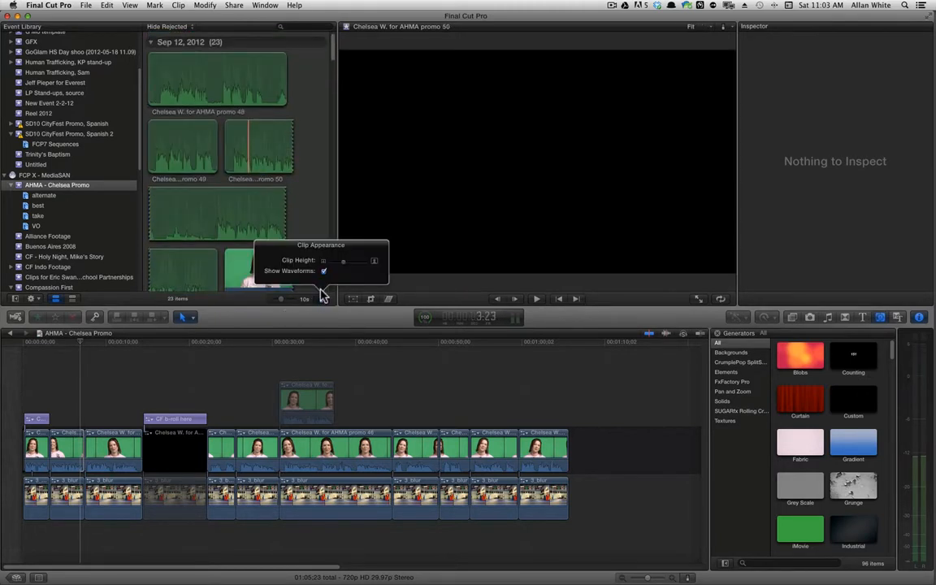
pyautogui.moveTo(343, 261); pyautogui.dragTo(310, 265)
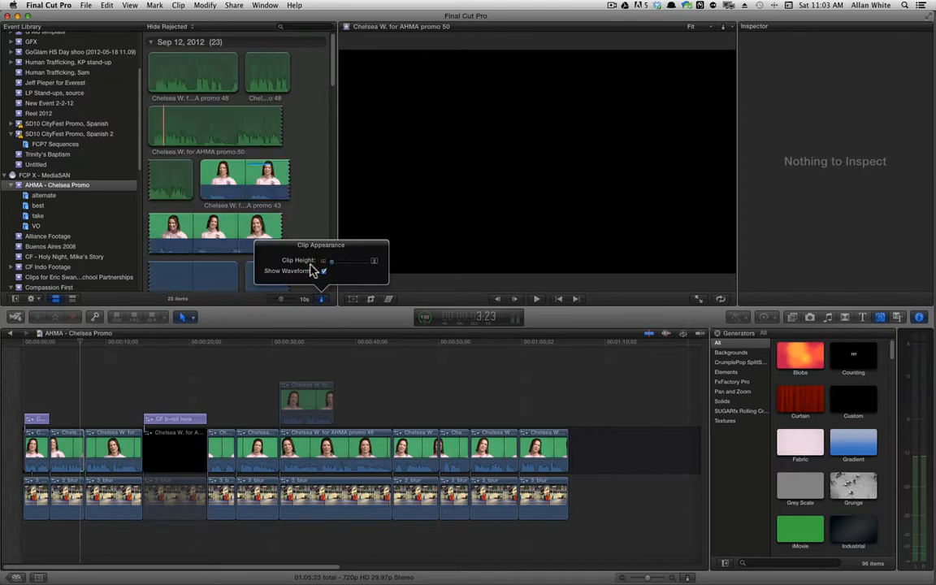
pyautogui.click(313, 203)
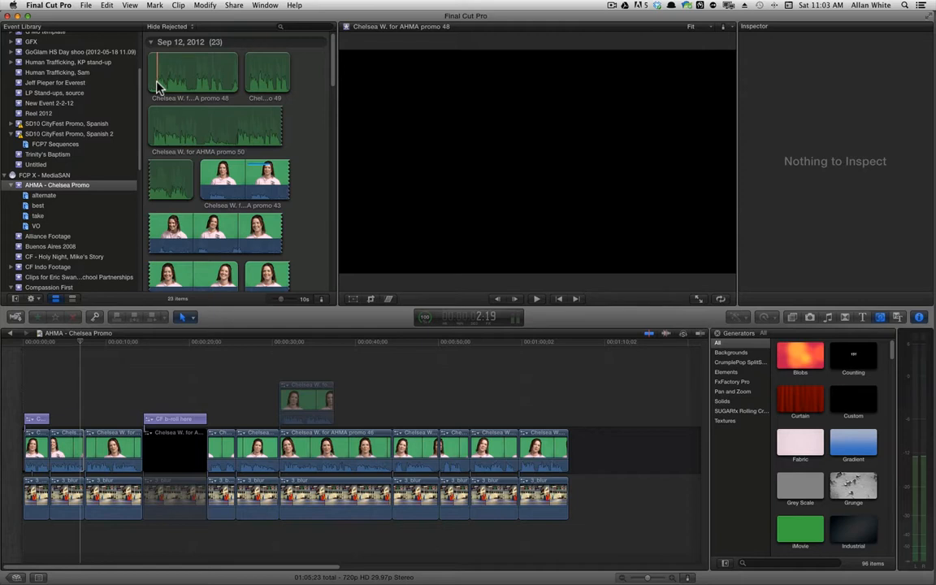
# Play part of the audio-only promo 48 clip and review the green-screen takes, marking a short range in promo 44.
pyautogui.press('space')
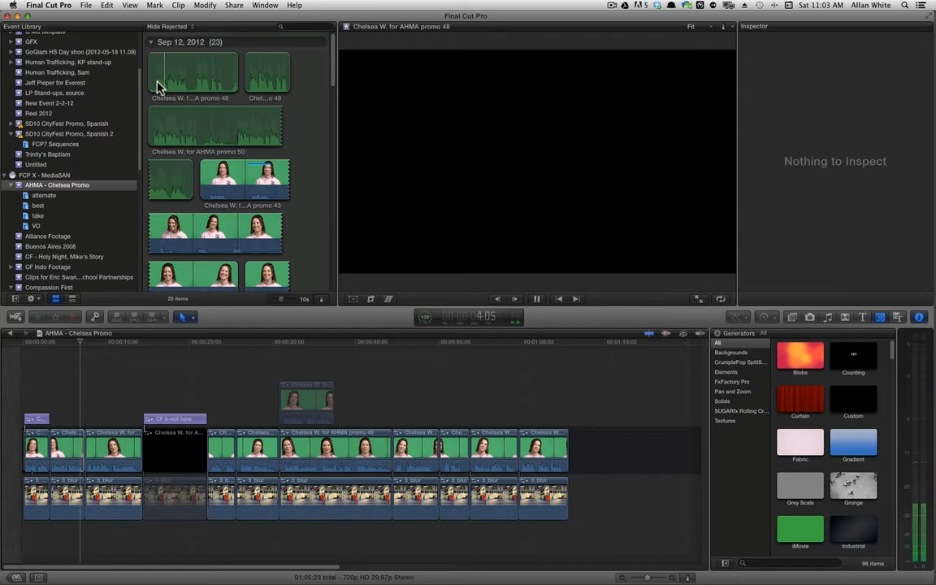
pyautogui.press('space')
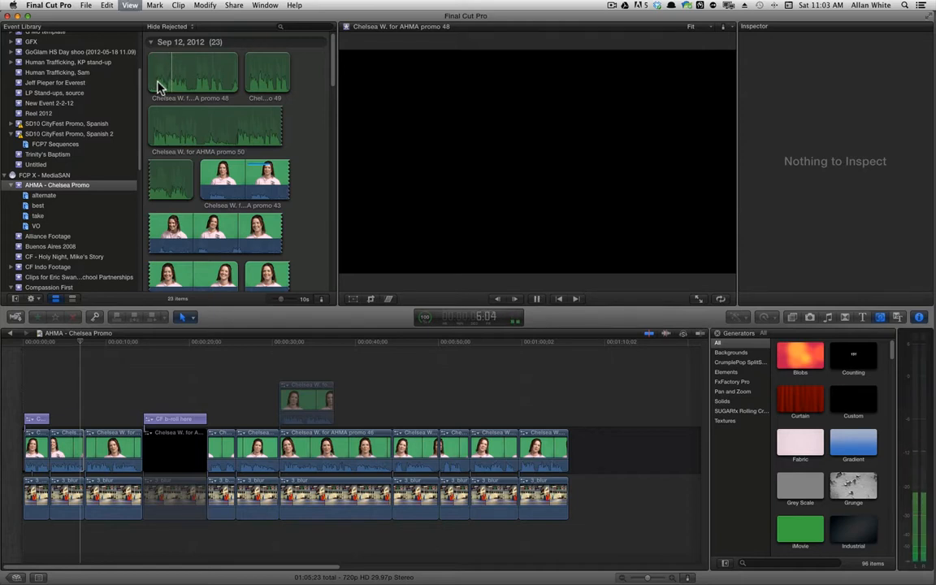
pyautogui.scroll(-3, 311, 139)
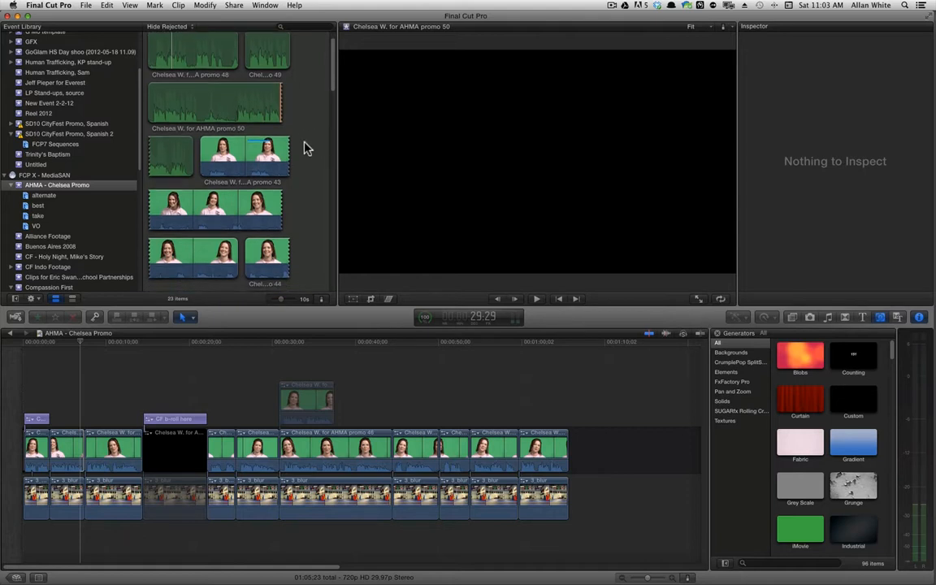
pyautogui.scroll(-5, 307, 148)
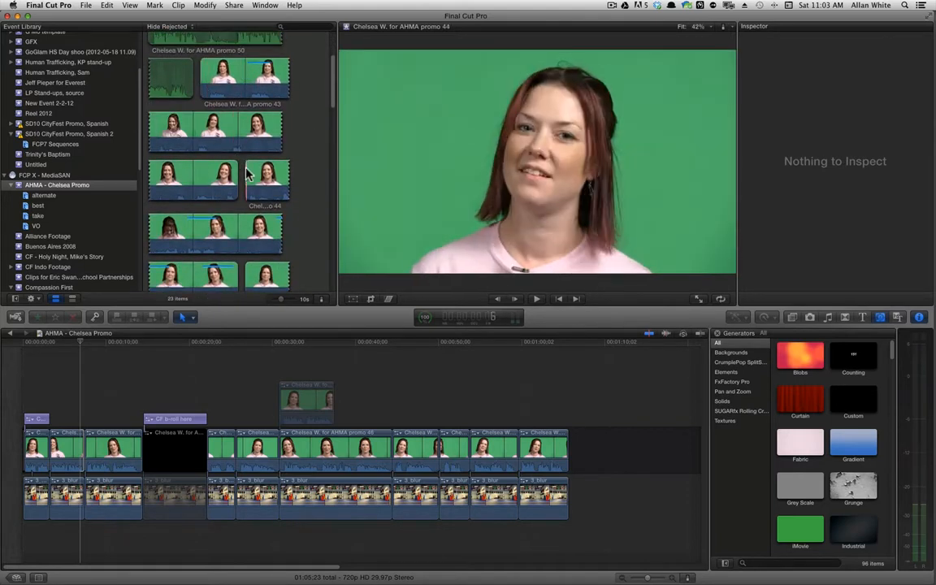
pyautogui.scroll(-3, 257, 193)
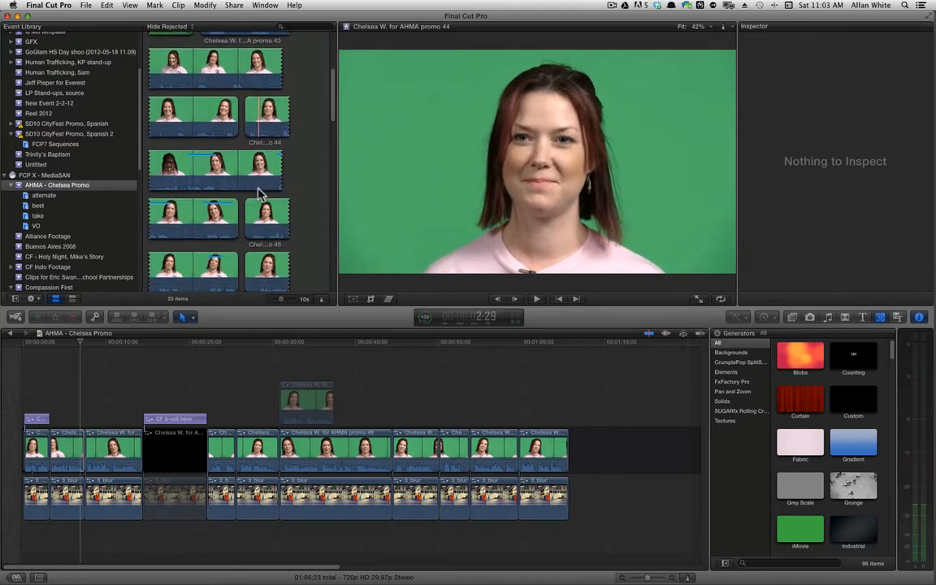
pyautogui.scroll(-3, 257, 192)
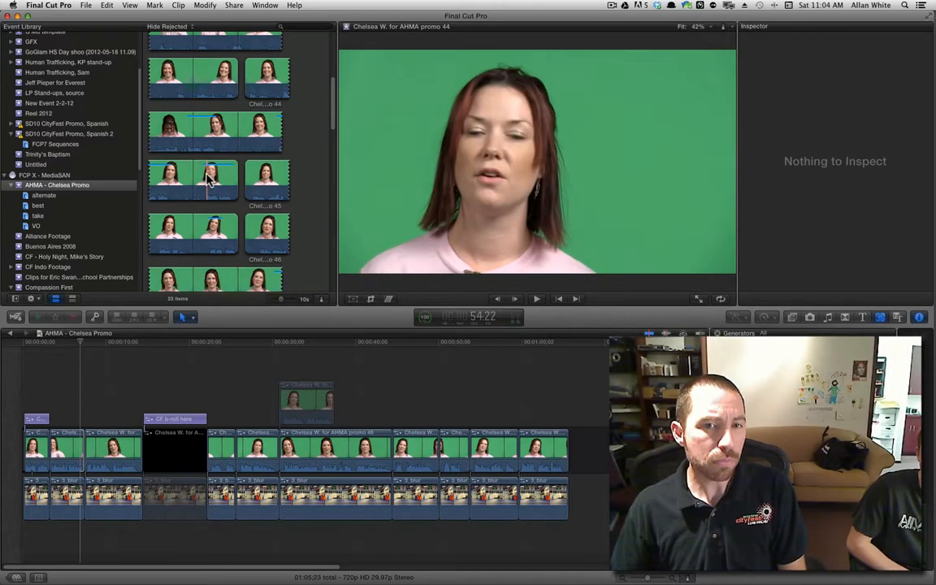
pyautogui.scroll(2, 237, 138)
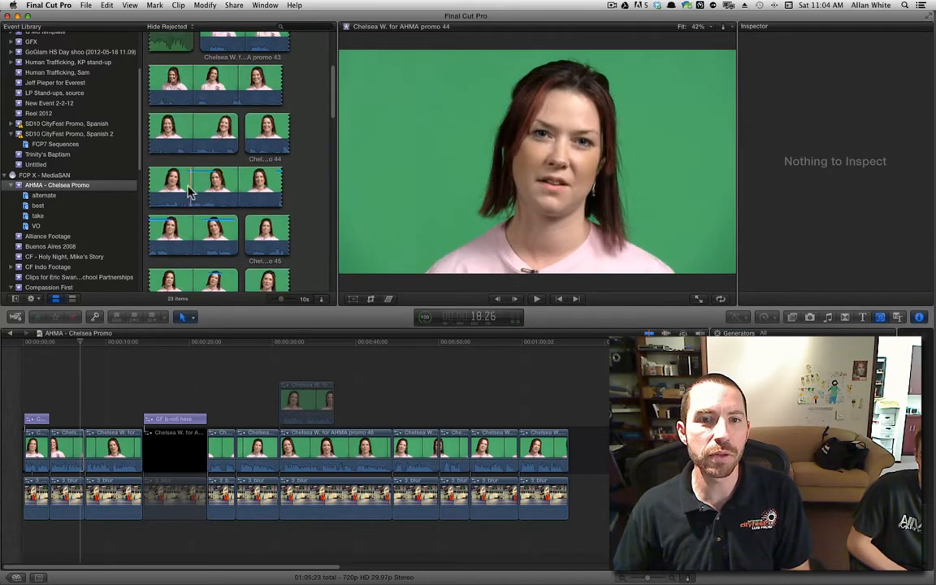
pyautogui.scroll(3, 191, 193)
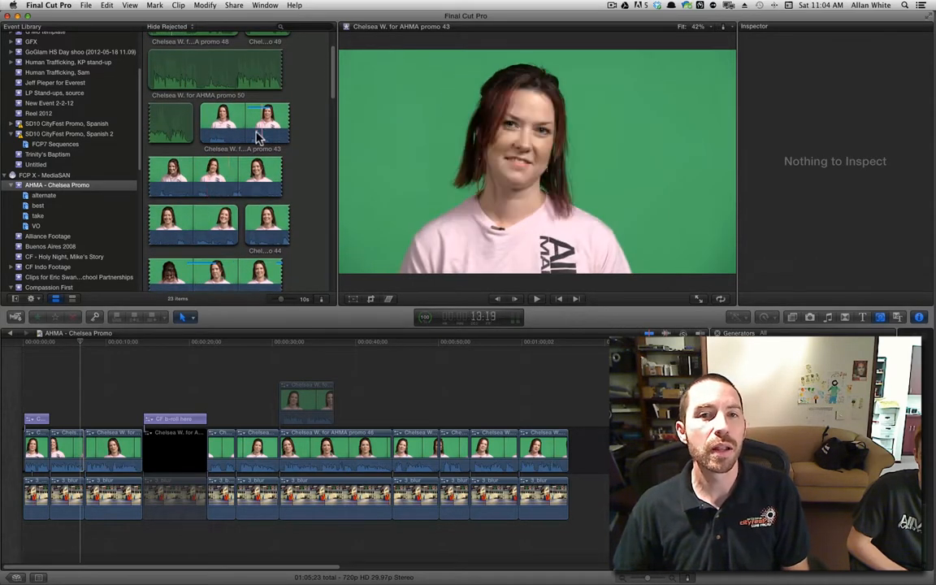
pyautogui.scroll(-3, 244, 143)
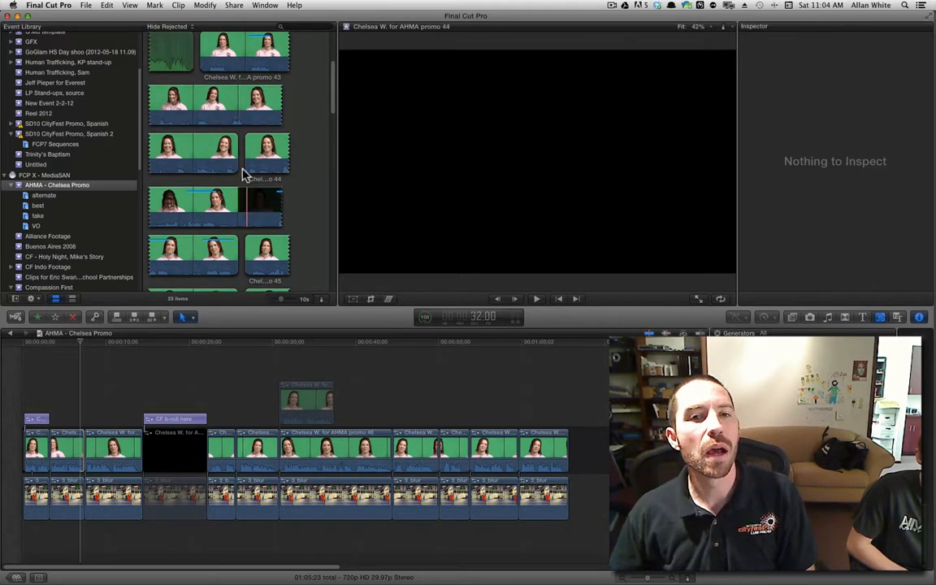
pyautogui.scroll(-2, 220, 174)
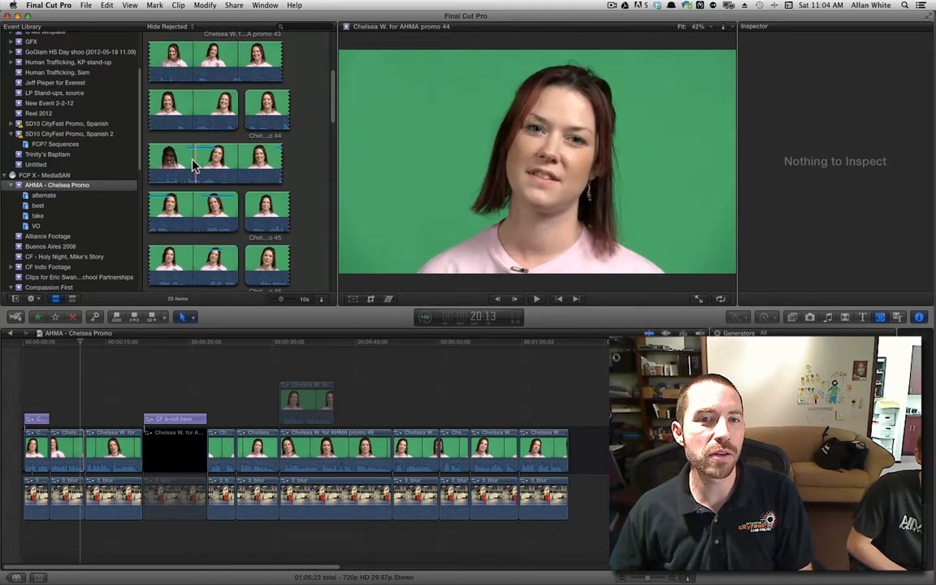
pyautogui.moveTo(236, 168); pyautogui.dragTo(263, 166)
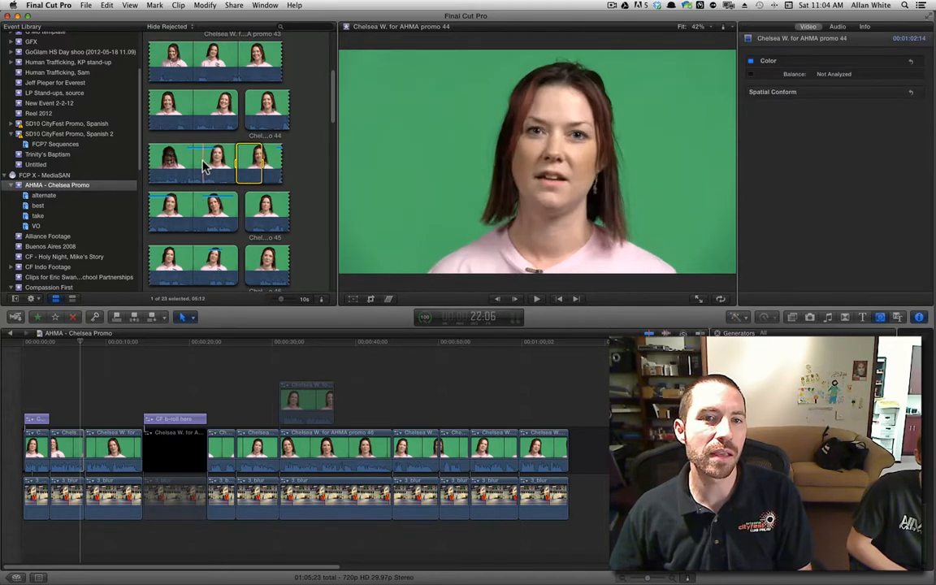
# Review the clips in the event's alternate, best, take and VO keyword collections, finishing with best open.
pyautogui.click(44, 196)
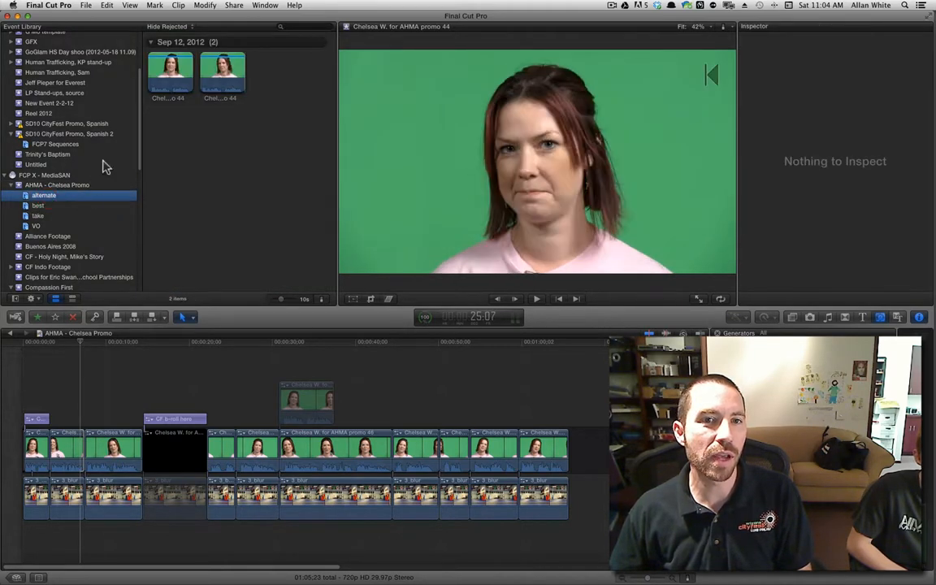
pyautogui.click(36, 206)
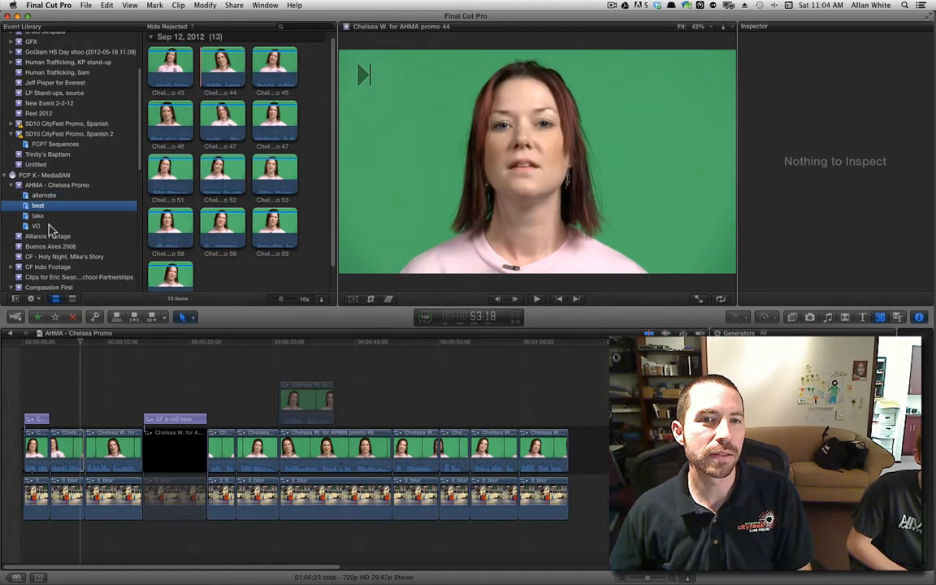
pyautogui.click(38, 216)
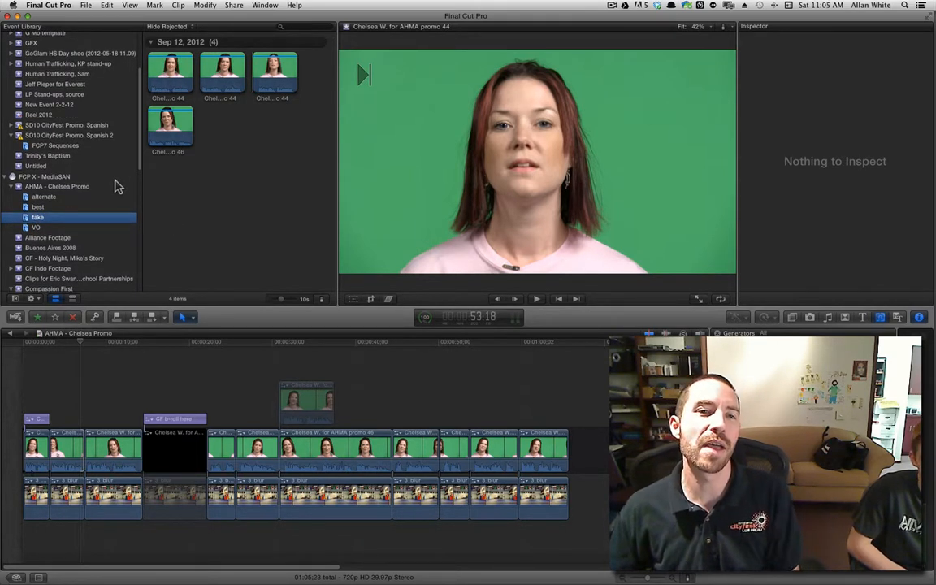
pyautogui.click(77, 226)
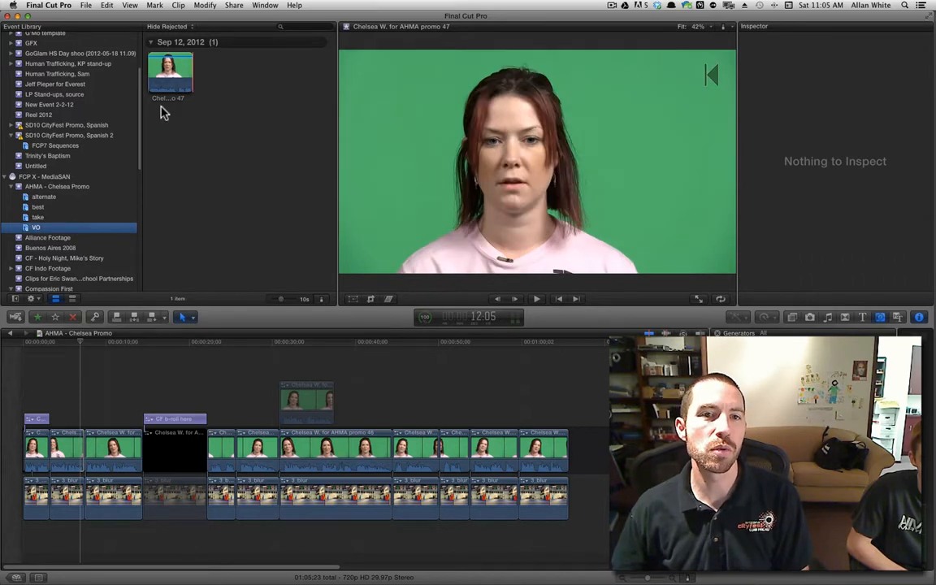
pyautogui.click(41, 188)
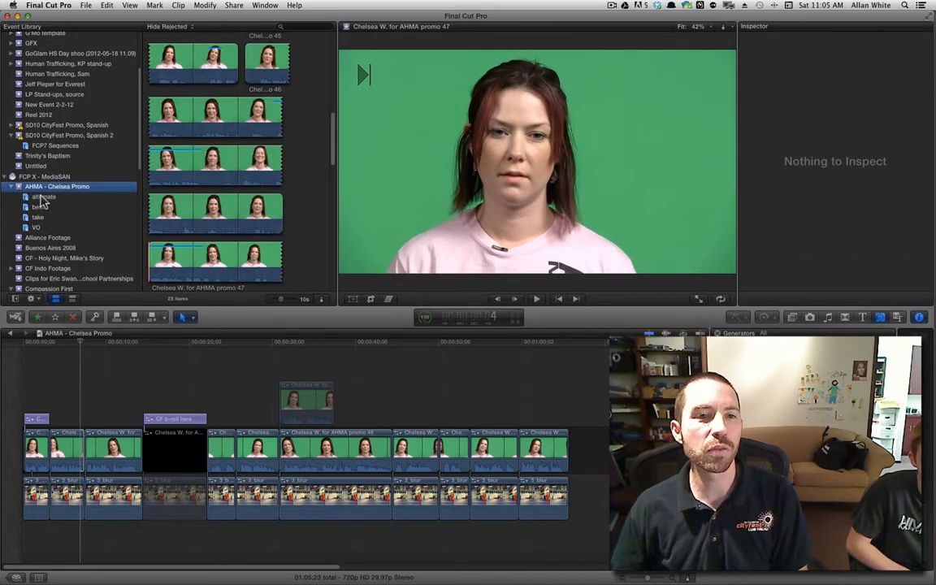
pyautogui.click(41, 198)
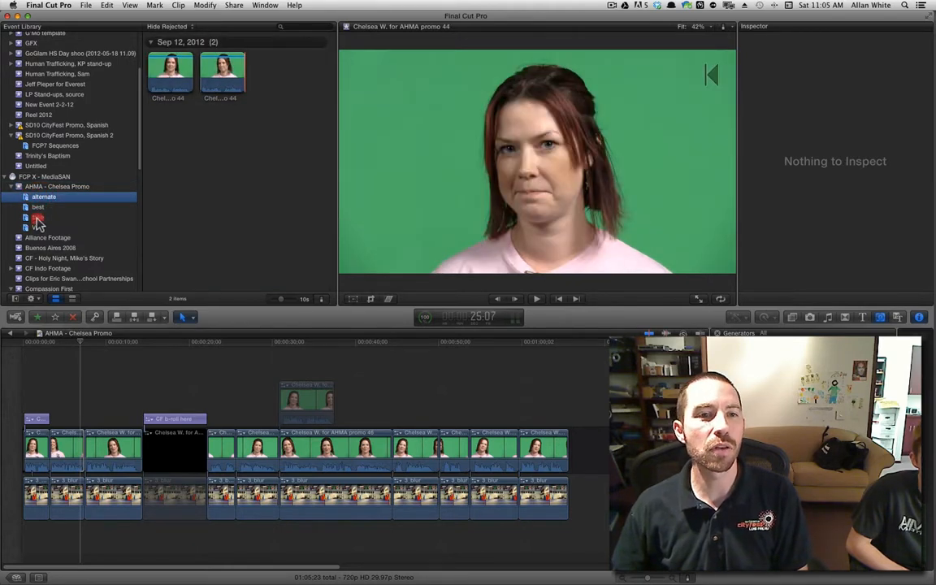
pyautogui.click(37, 219)
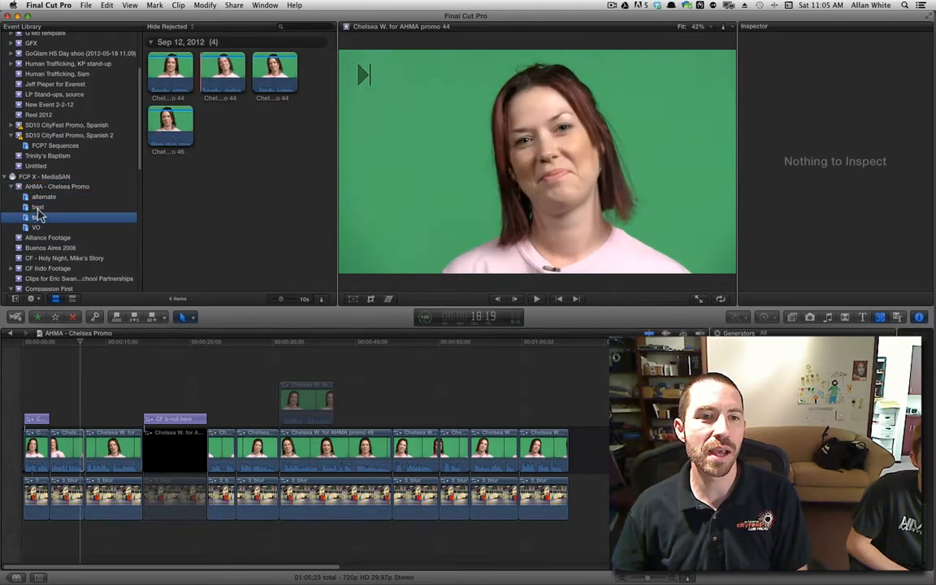
pyautogui.click(36, 207)
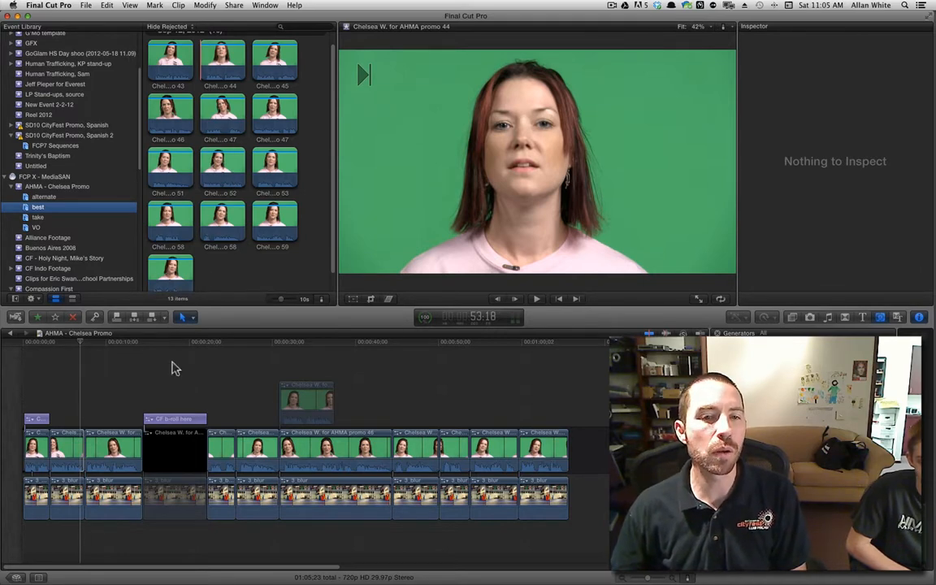
# Append the promo 52 clip from the best collection to the end of the project's primary storyline.
pyautogui.click(128, 334)
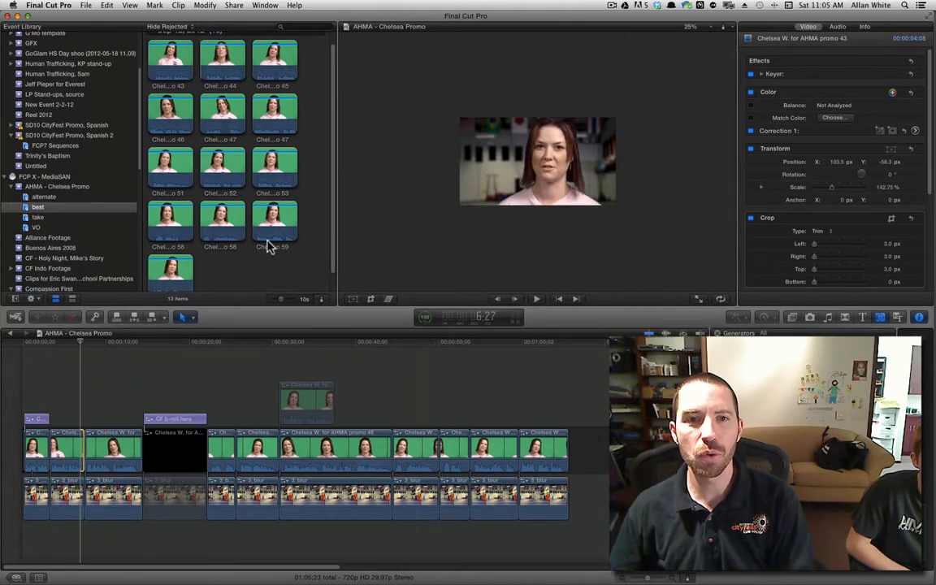
pyautogui.click(593, 328)
pyautogui.click(601, 439)
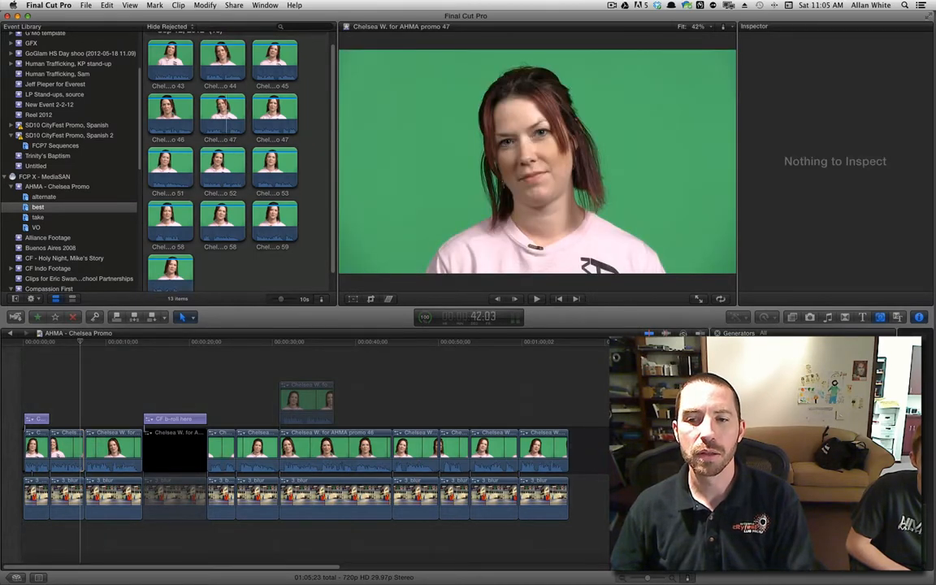
pyautogui.click(481, 253)
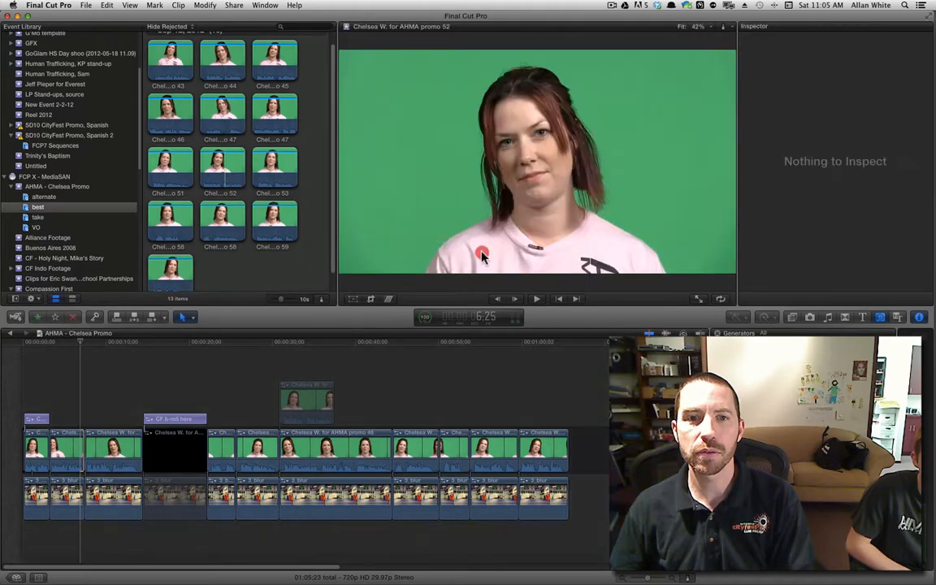
pyautogui.scroll(-1, 249, 230)
pyautogui.click(221, 148)
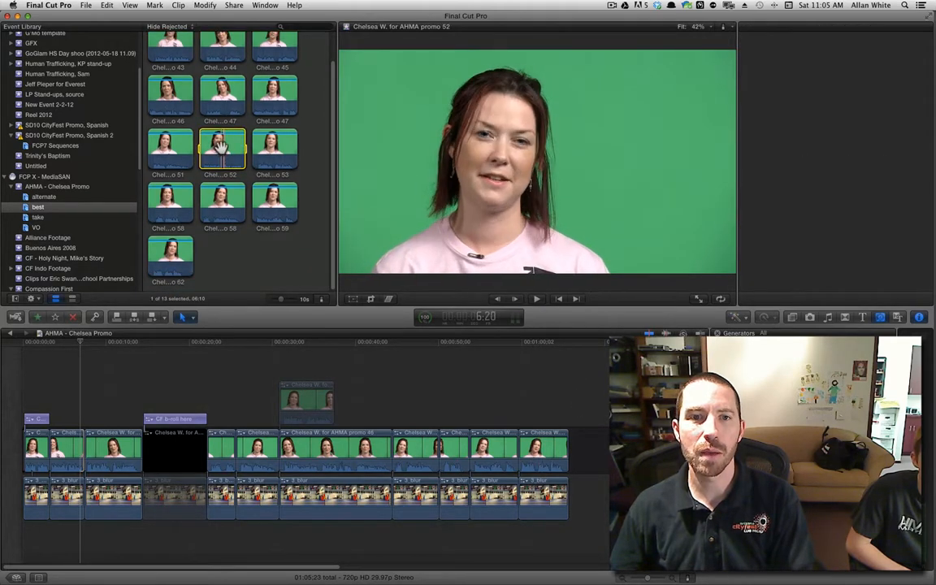
pyautogui.moveTo(221, 148); pyautogui.dragTo(606, 444)
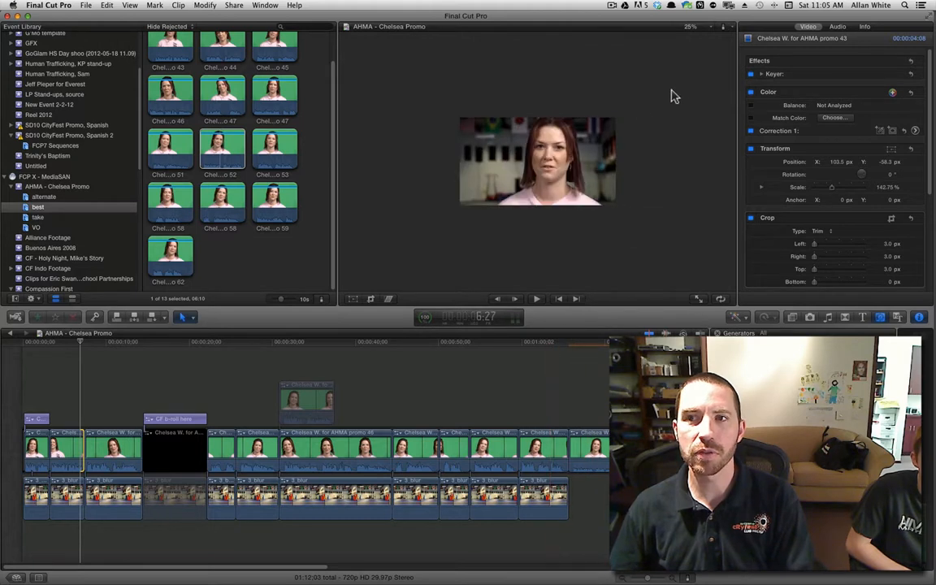
# Set the viewer zoom to Fit and play back the clip added at the end of the timeline.
pyautogui.click(690, 26)
pyautogui.click(690, 34)
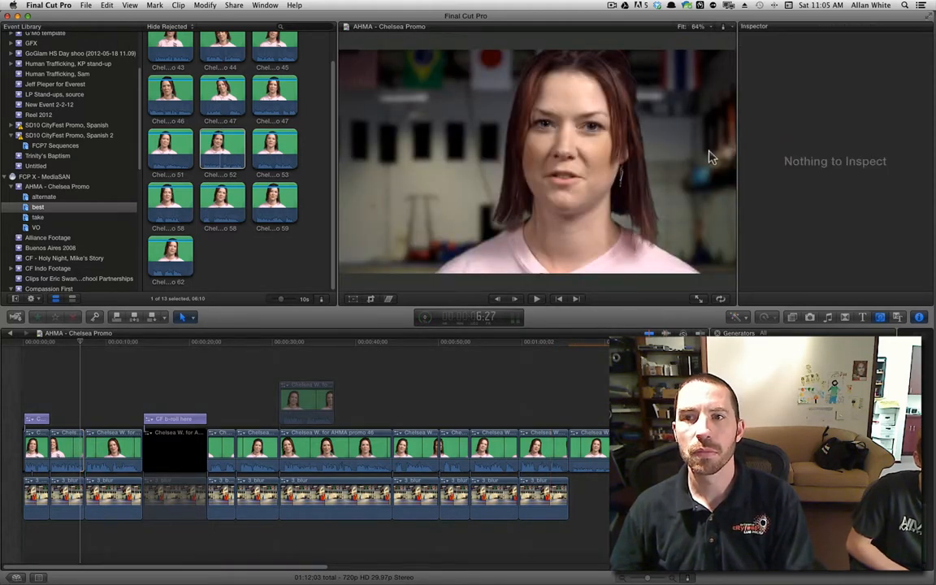
pyautogui.click(613, 6)
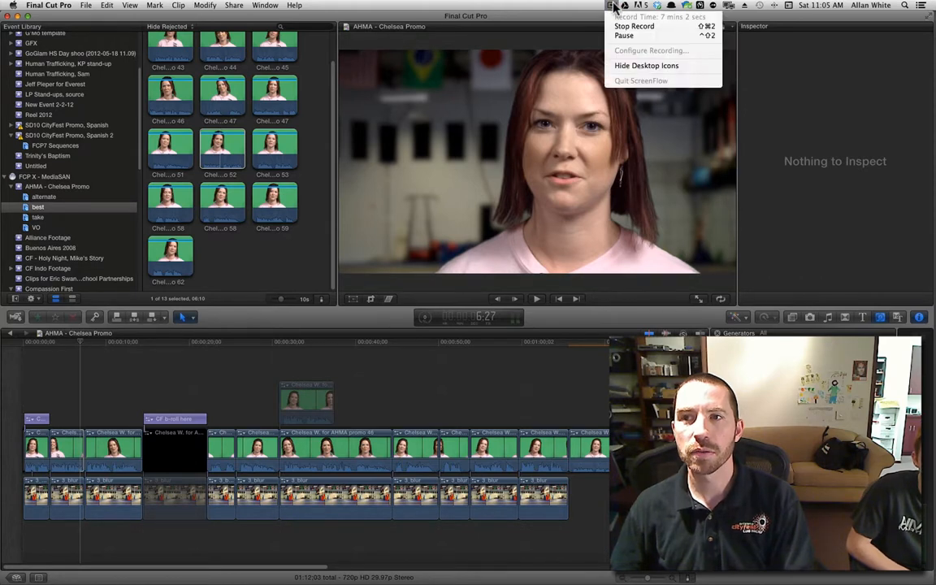
pyautogui.click(614, 6)
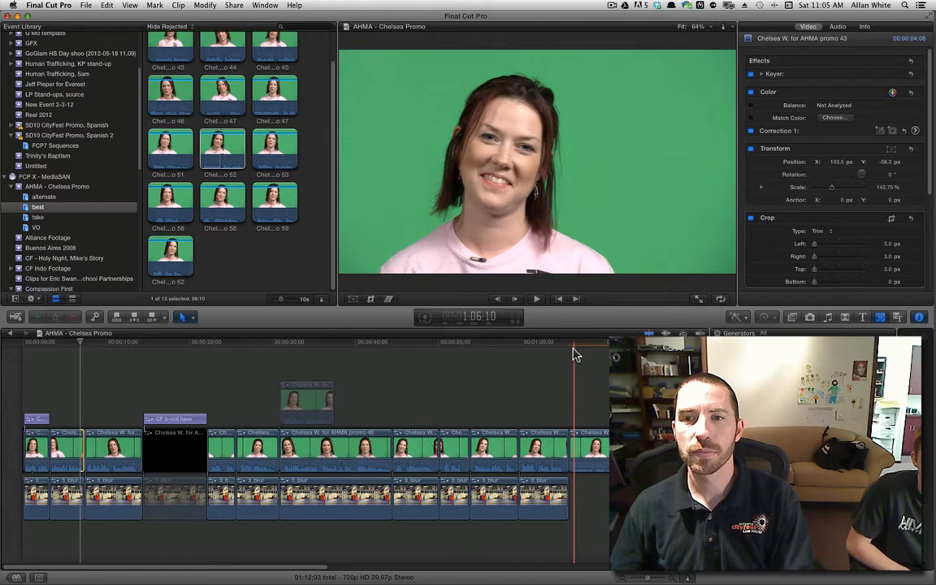
pyautogui.press('space')
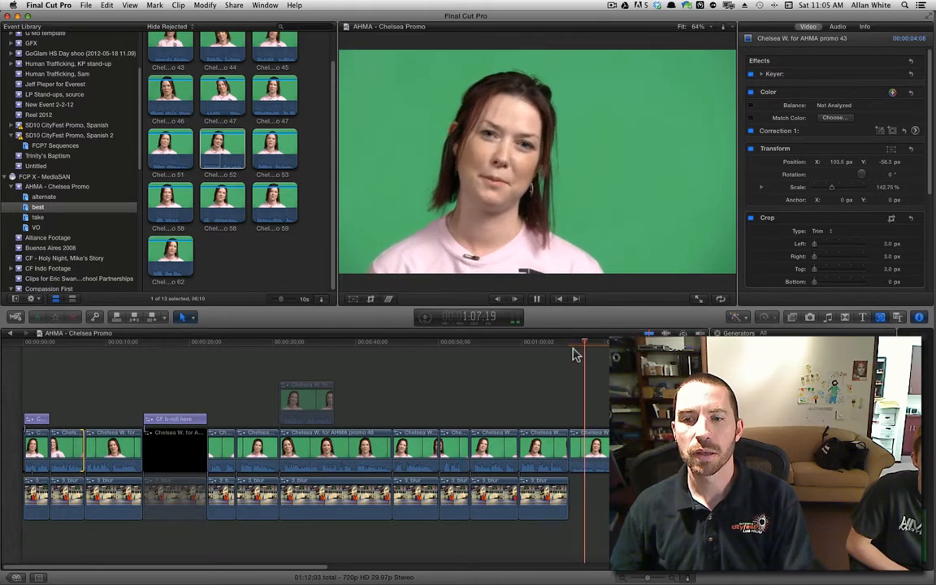
pyautogui.press('space')
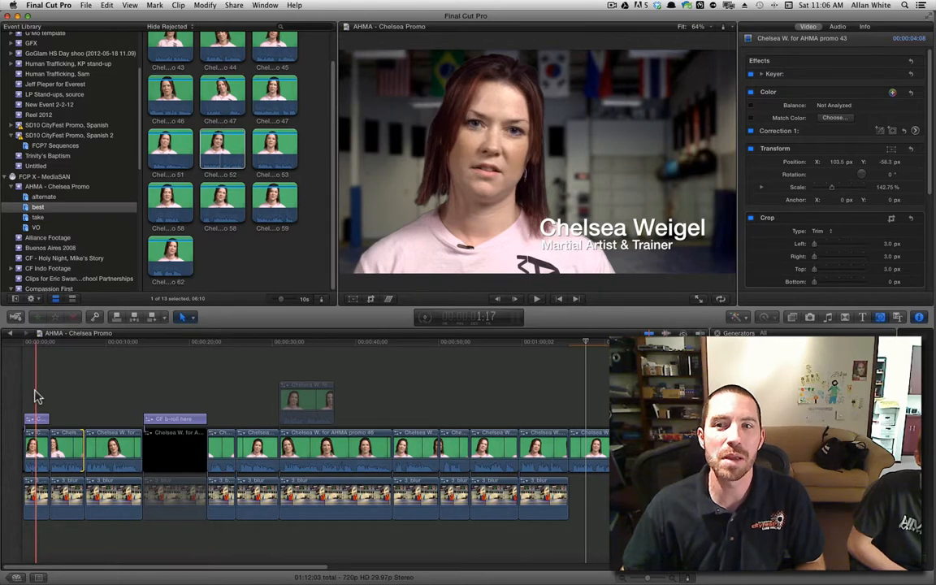
# Show all clips of the AHMA promo event and review the green-screen takes and the gym background stills.
pyautogui.scroll(-1, 219, 221)
pyautogui.click(191, 232)
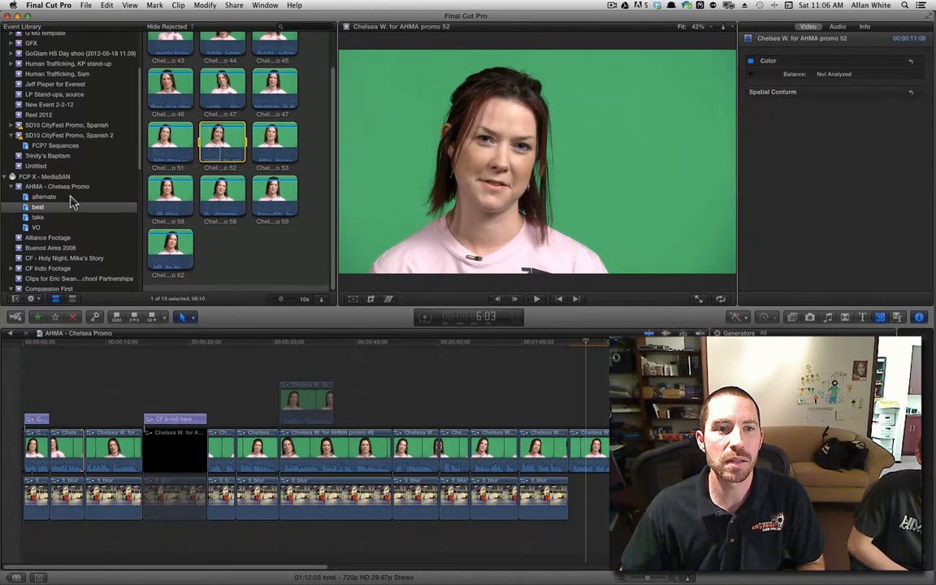
pyautogui.click(4, 188)
pyautogui.scroll(-3, 286, 211)
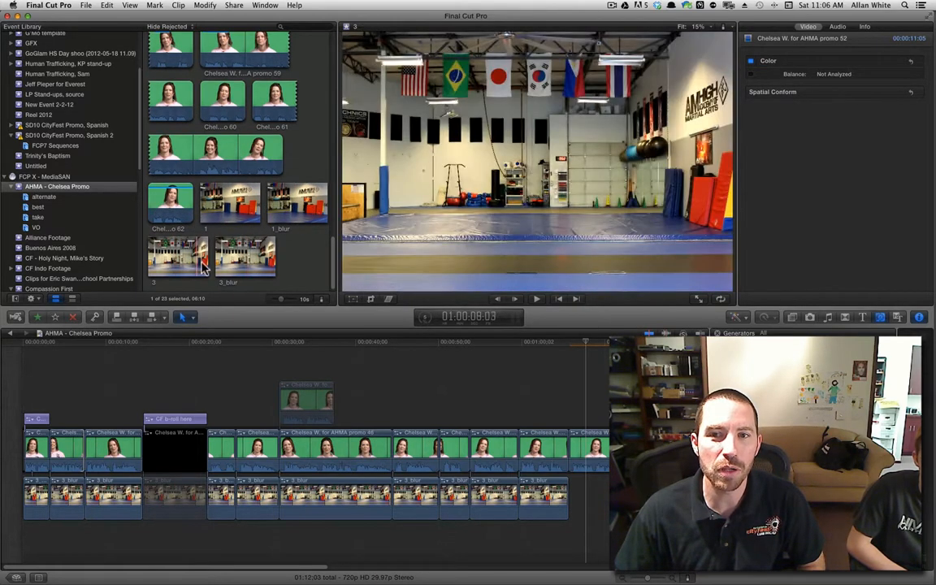
pyautogui.scroll(2, 217, 262)
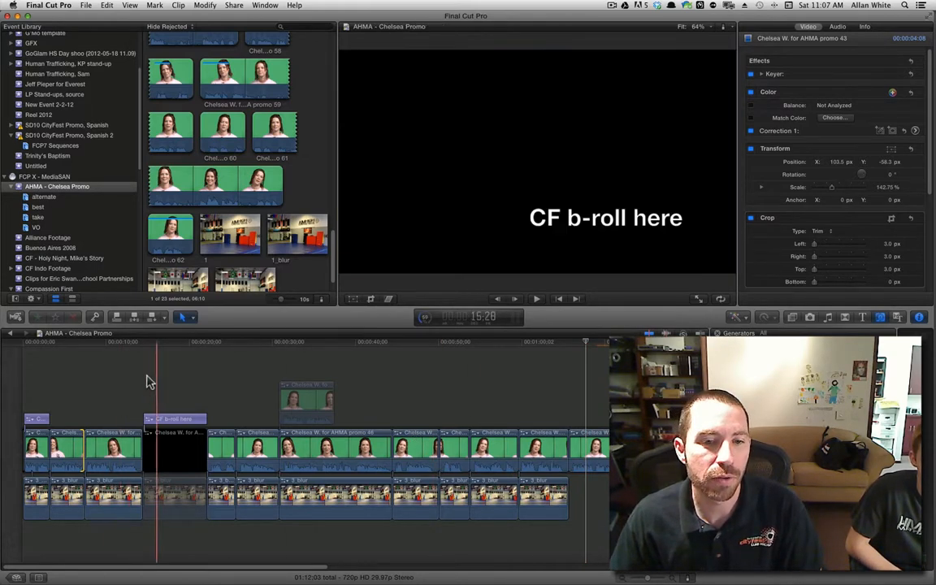
# Play the project from near its start and check the section under the CF b-roll here title.
pyautogui.click(38, 345)
pyautogui.press('space')
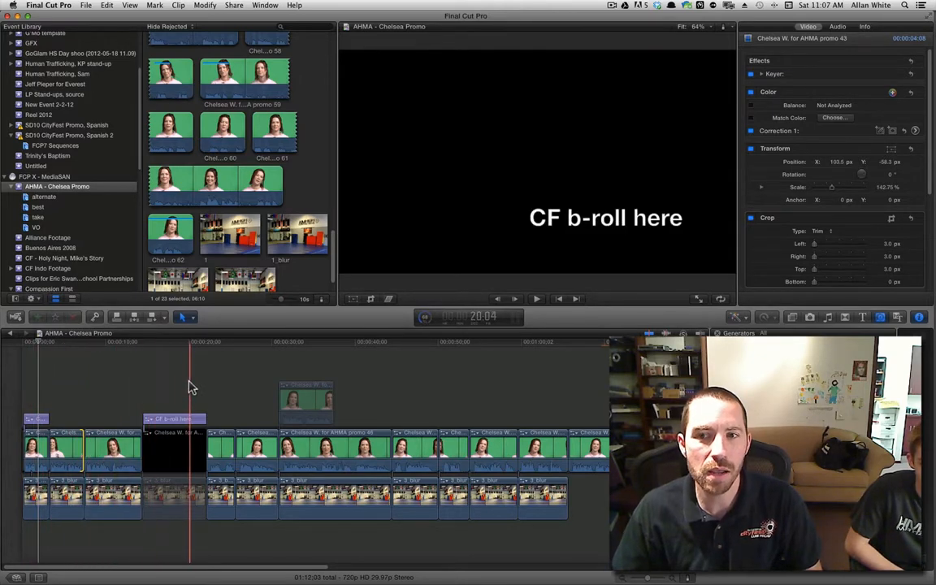
pyautogui.press('space')
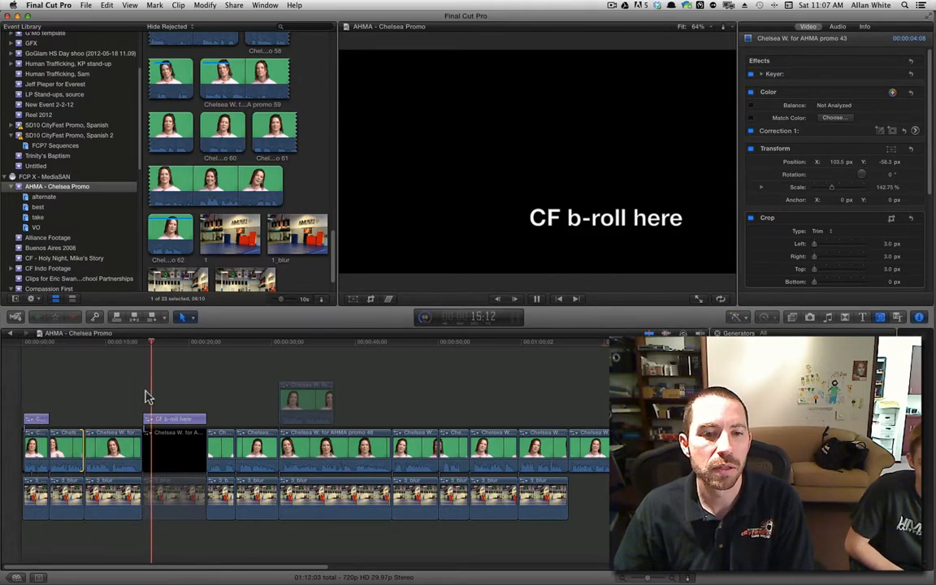
# Select the promo 47 clip beneath the CF b-roll here title and examine its available clip commands at a closer timeline zoom.
pyautogui.click(172, 442)
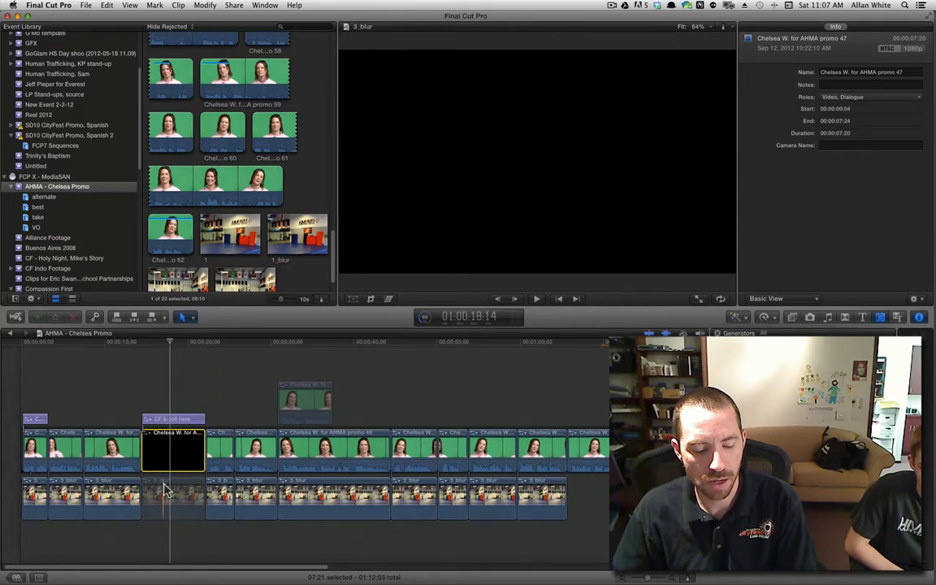
pyautogui.rightClick(183, 406)
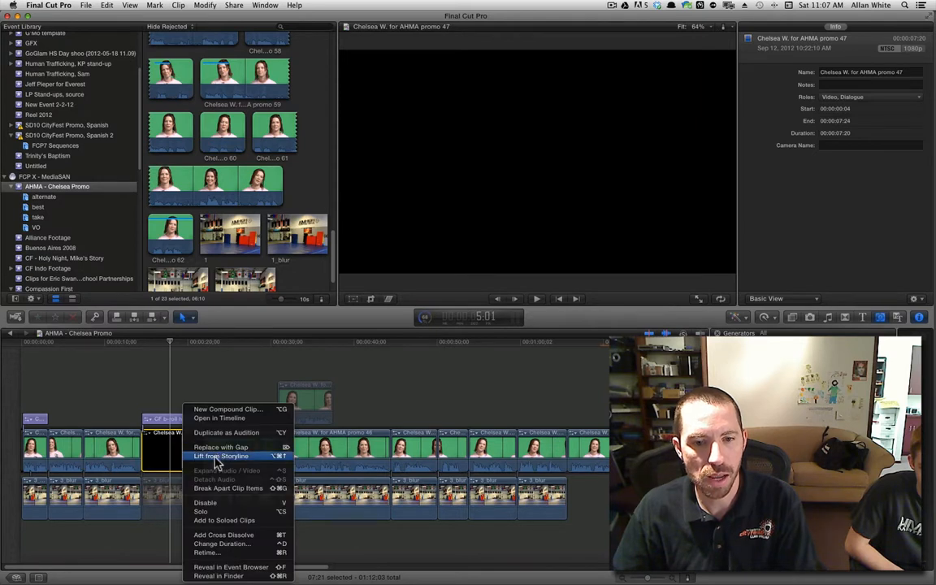
pyautogui.click(155, 362)
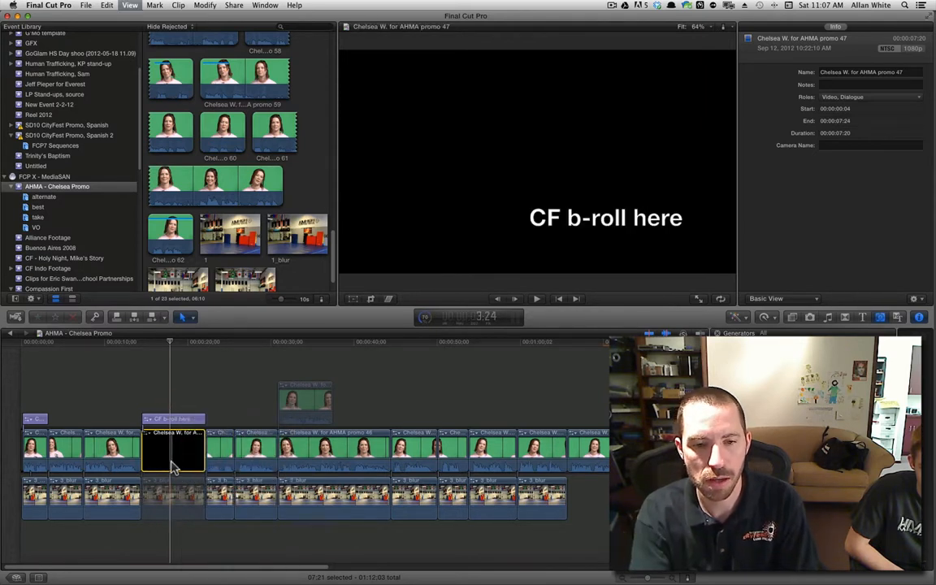
pyautogui.press('super+equal')
pyautogui.rightClick(133, 443)
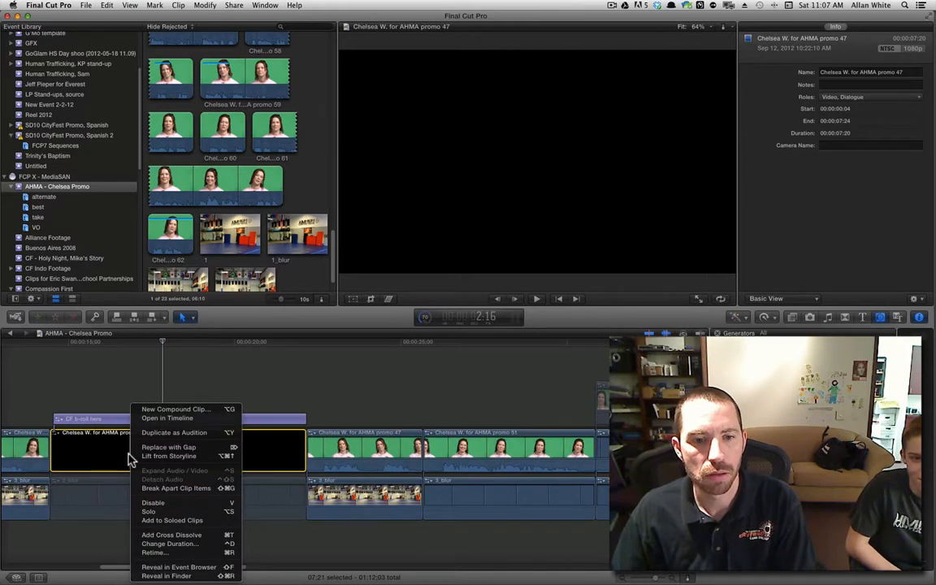
pyautogui.click(145, 363)
# Play the start of the promo 47 clip under the b-roll title and check its effects and adjustment options.
pyautogui.click(76, 450)
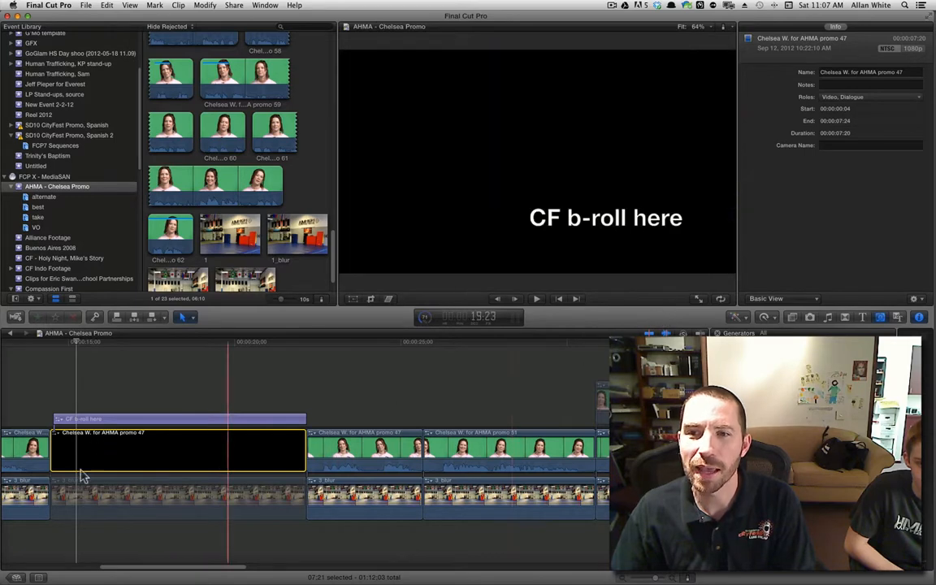
pyautogui.press('space')
pyautogui.press('space')
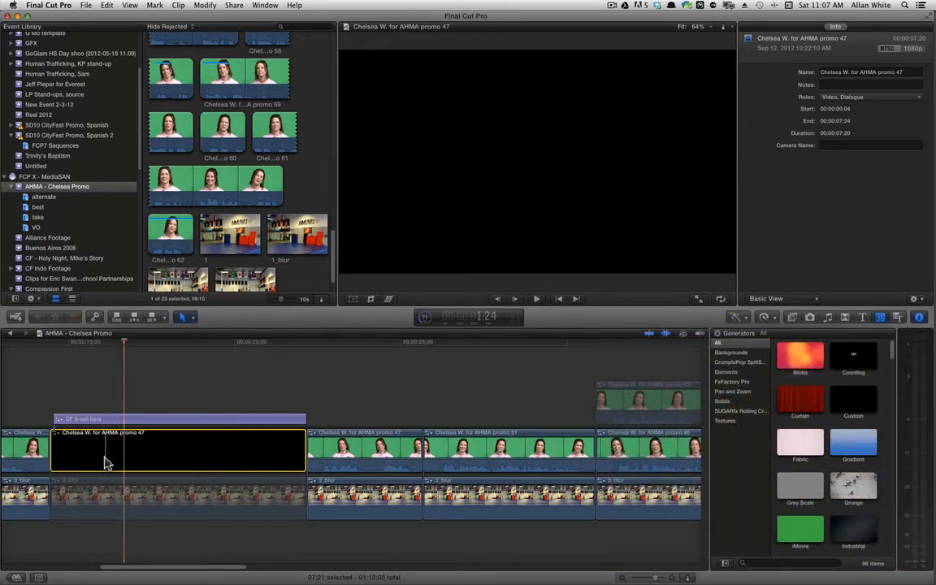
pyautogui.rightClick(57, 439)
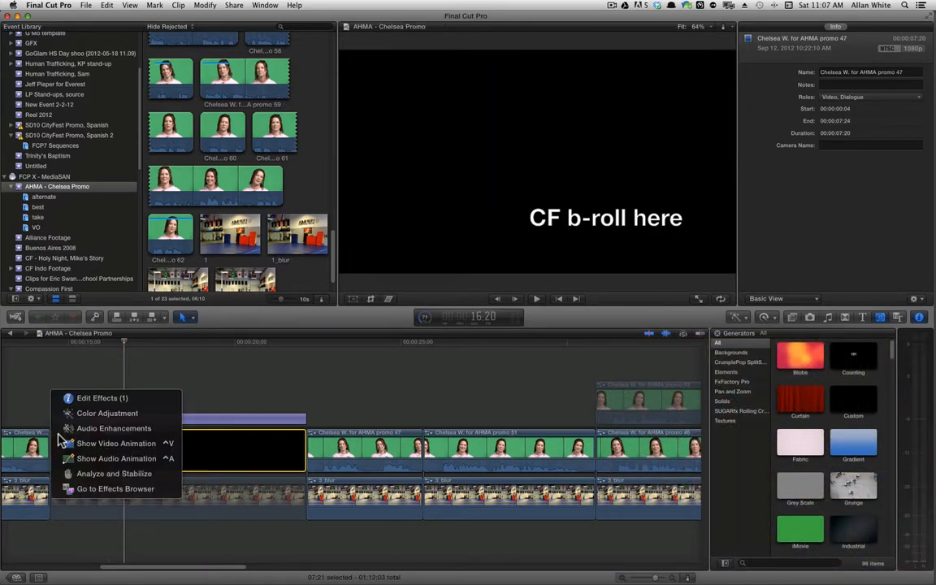
pyautogui.click(46, 338)
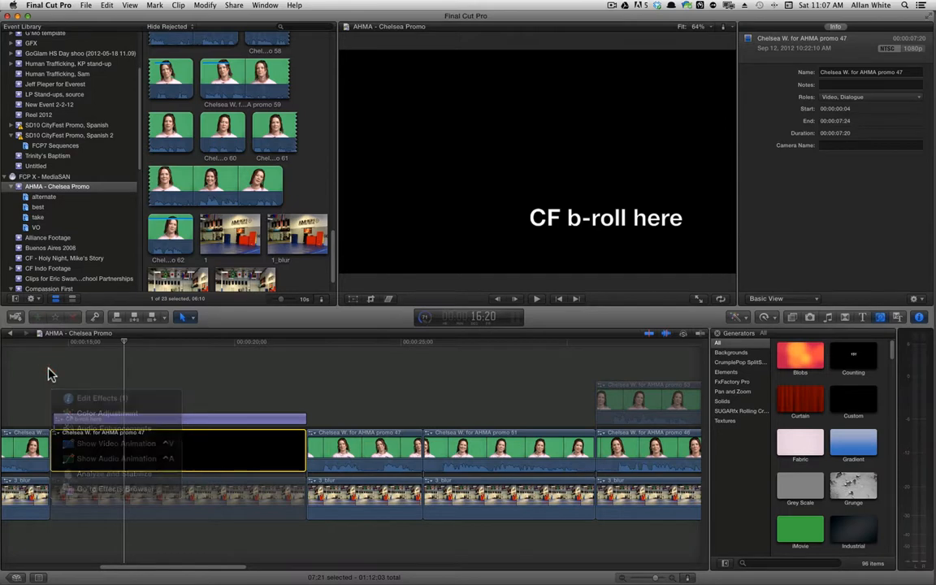
pyautogui.click(612, 5)
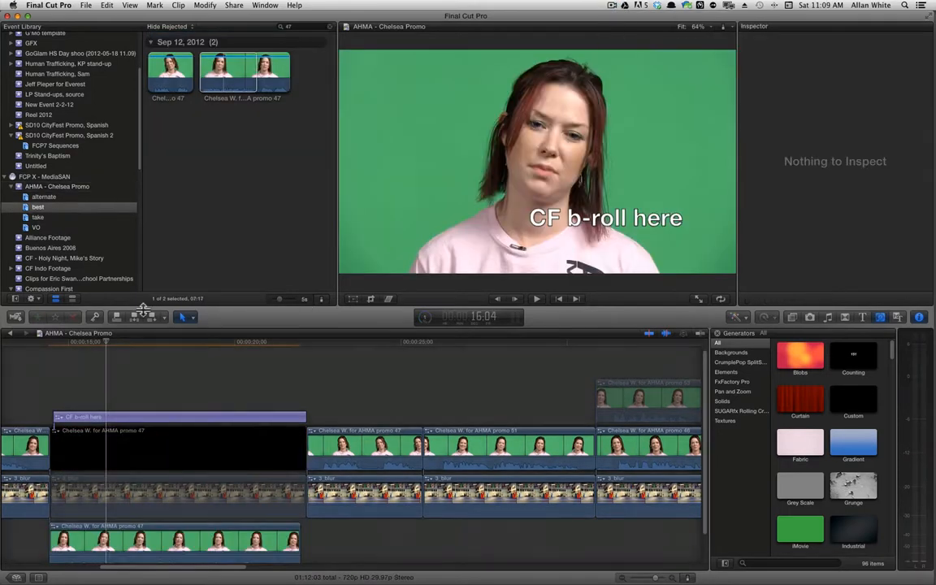
# Skim the section around the CF b-roll here title and fit the whole project in the timeline.
pyautogui.hscroll(-3, 181, 393)
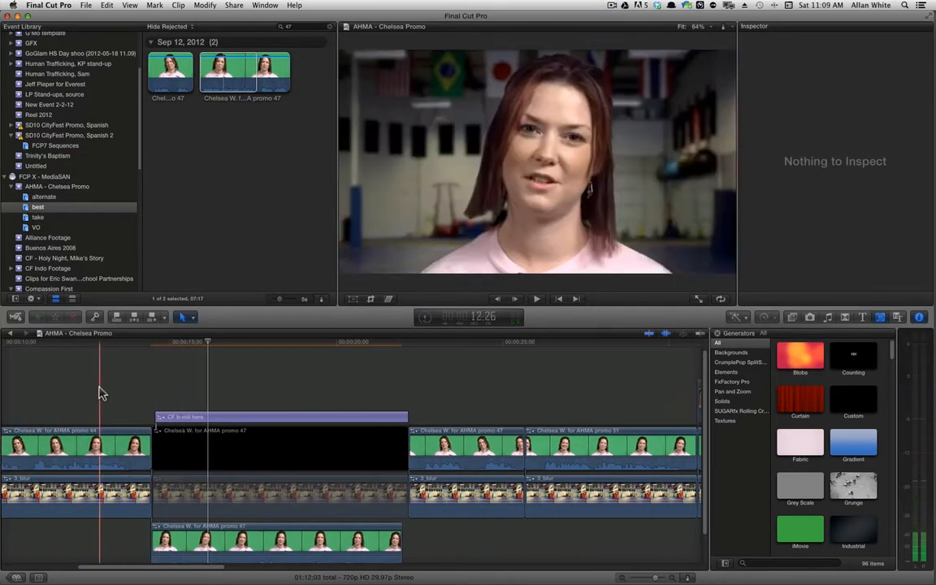
pyautogui.hscroll(2, 100, 390)
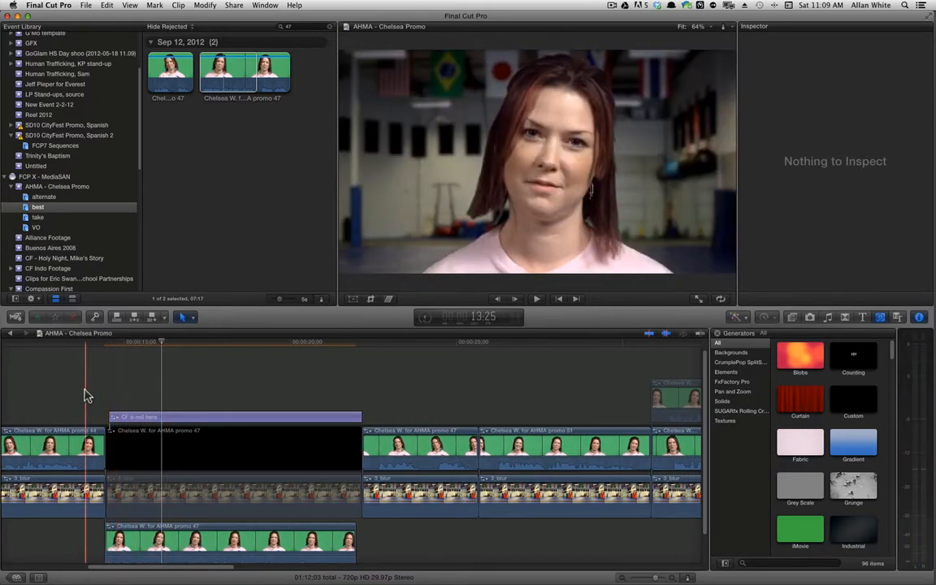
pyautogui.hotkey('shift', 'z')
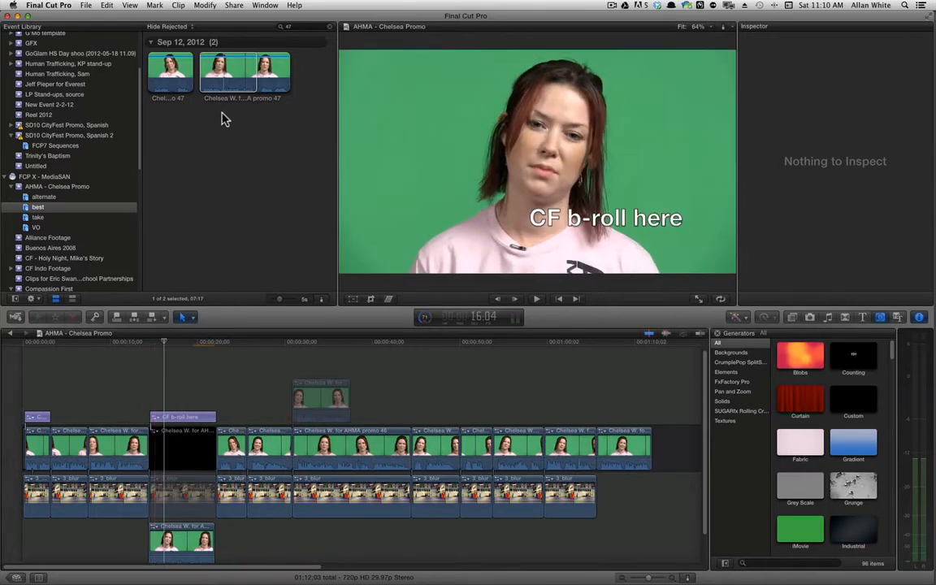
pyautogui.click(25, 208)
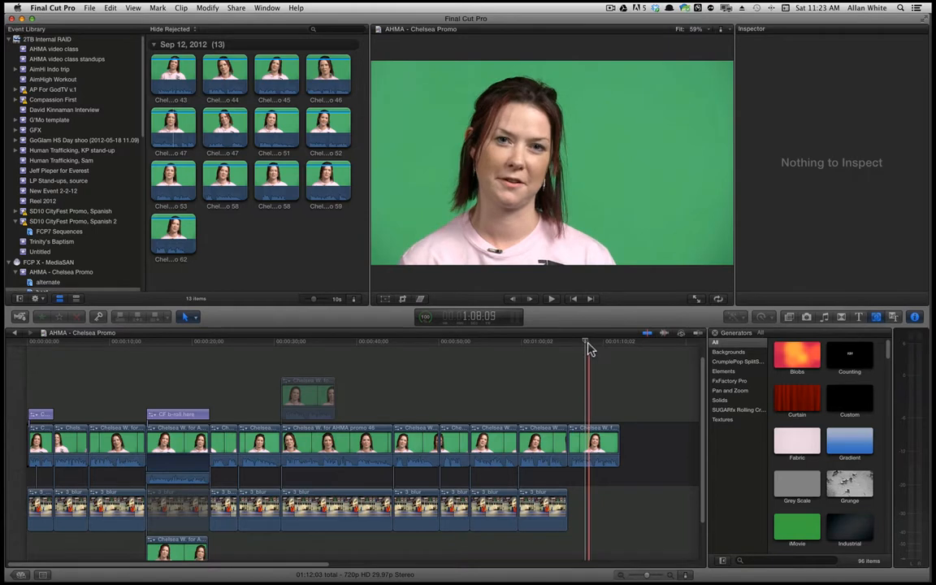
# Append all 13 clips of the best collection to the end of the primary storyline and close the Generators browser.
pyautogui.click(588, 343)
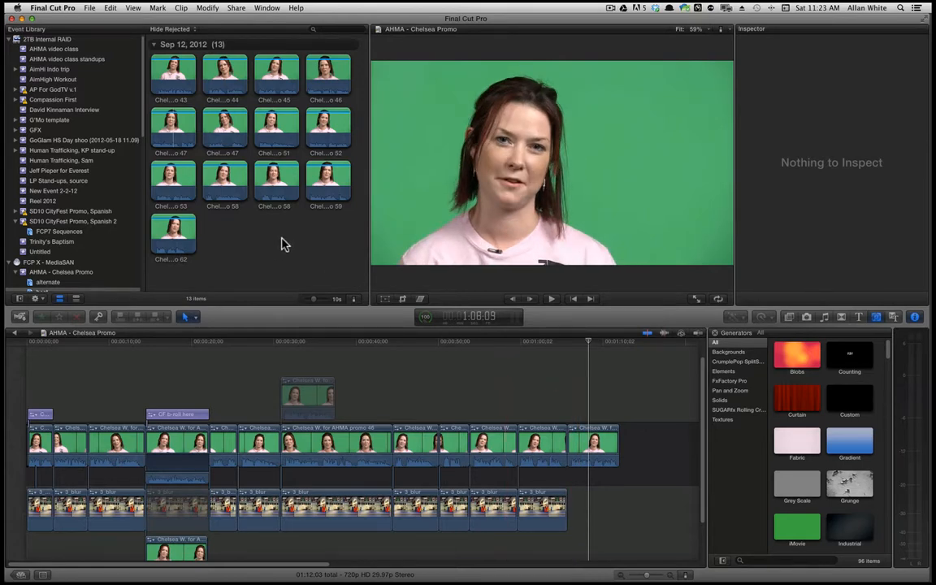
pyautogui.moveTo(329, 251); pyautogui.dragTo(123, 64)
pyautogui.press('super+4')
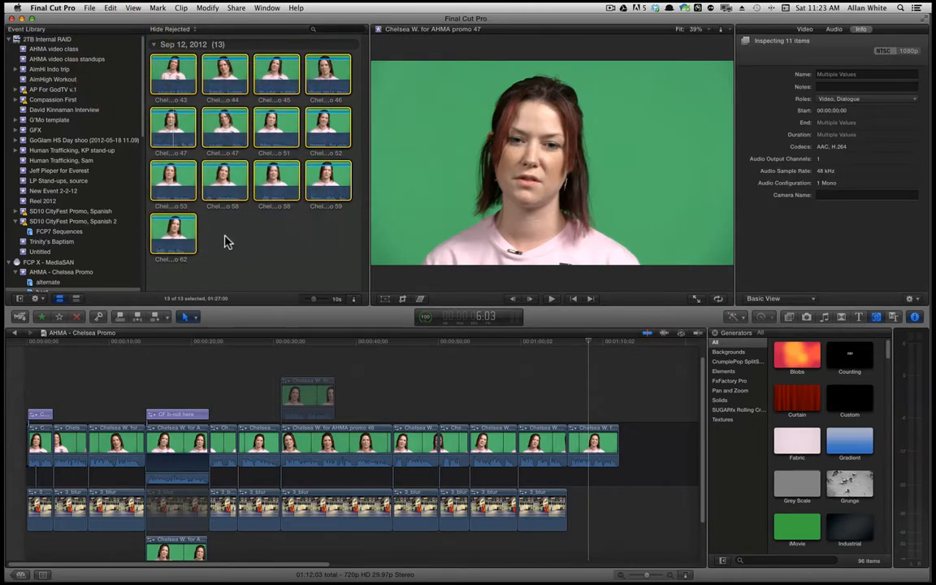
pyautogui.moveTo(807, 395); pyautogui.dragTo(646, 444)
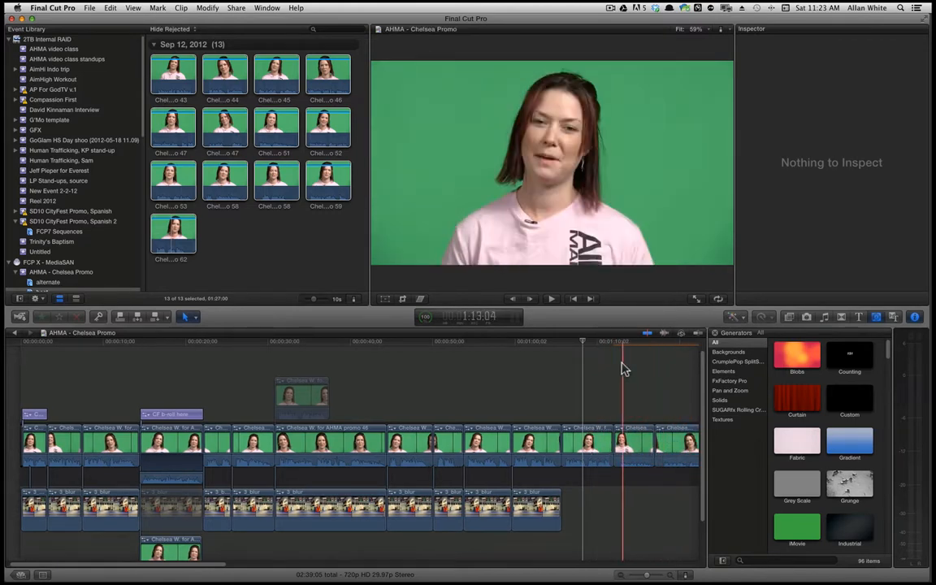
pyautogui.hscroll(5, 621, 368)
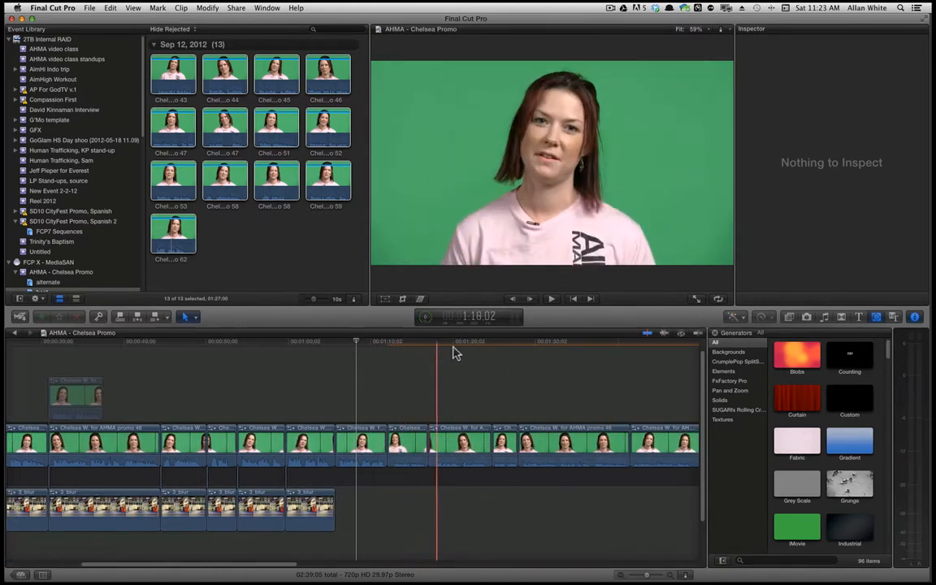
pyautogui.click(715, 335)
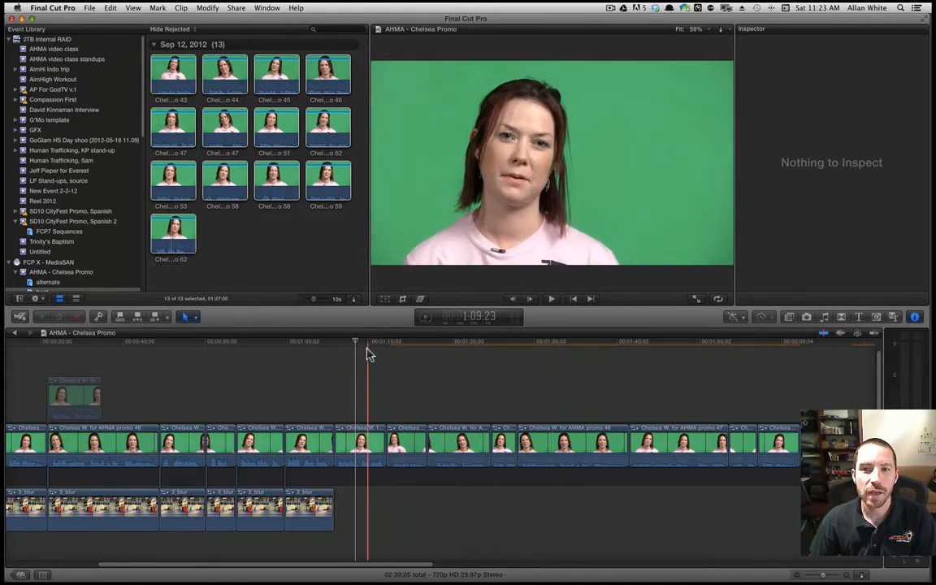
# Delete the extra promo 47 clip connected below the background in the CF b-roll here section.
pyautogui.hscroll(-5, 327, 378)
pyautogui.hscroll(-4, 328, 378)
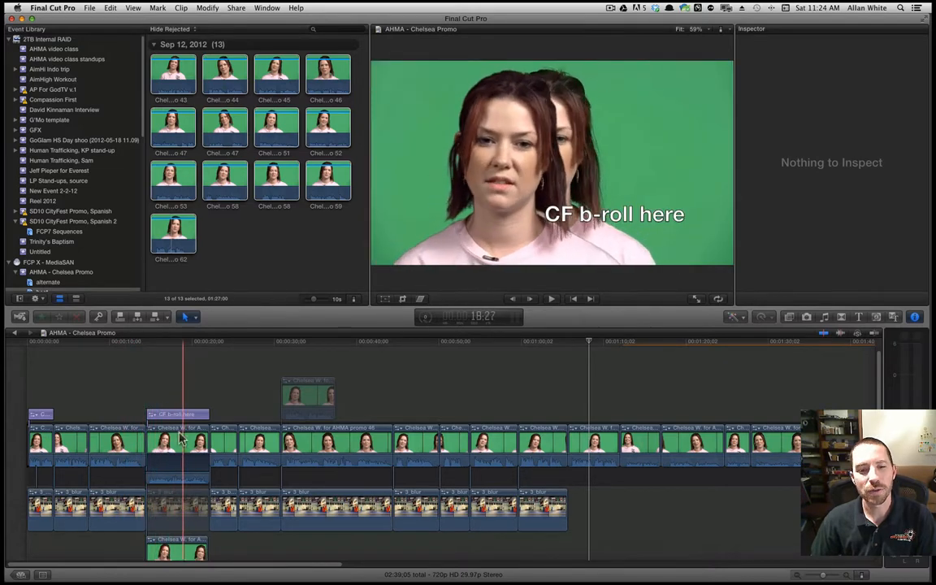
pyautogui.click(168, 549)
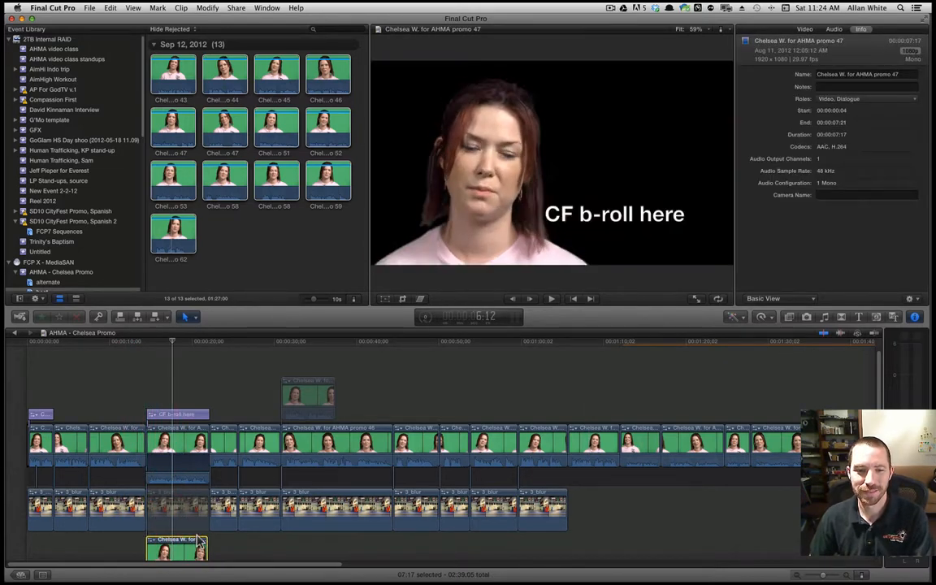
pyautogui.press('Delete')
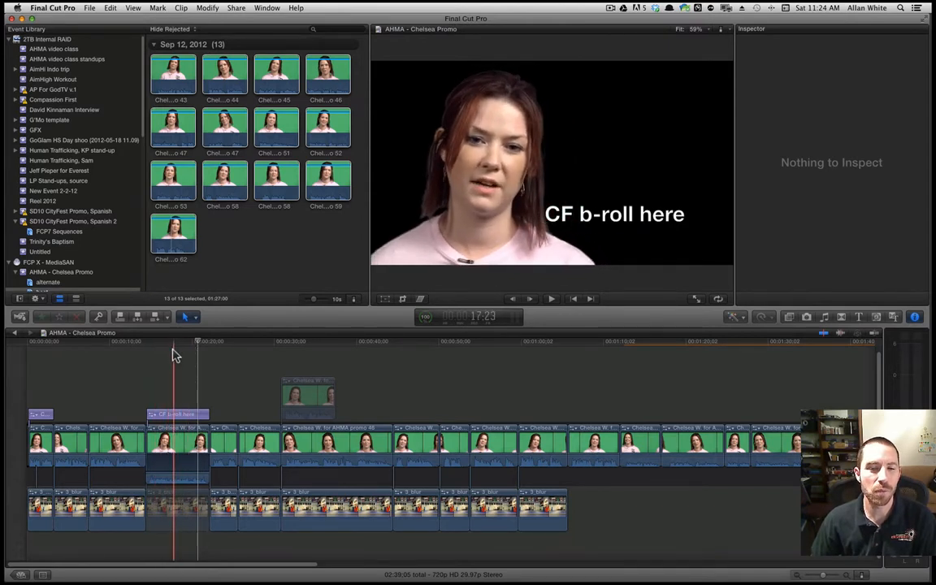
pyautogui.click(183, 349)
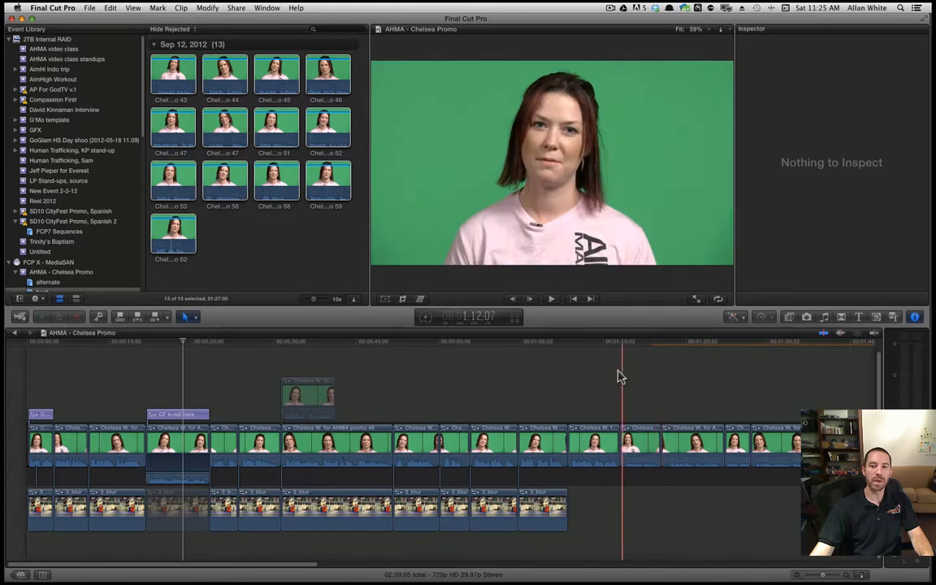
# Play the first appended take and add cross dissolves to the second and third appended clips.
pyautogui.press('space')
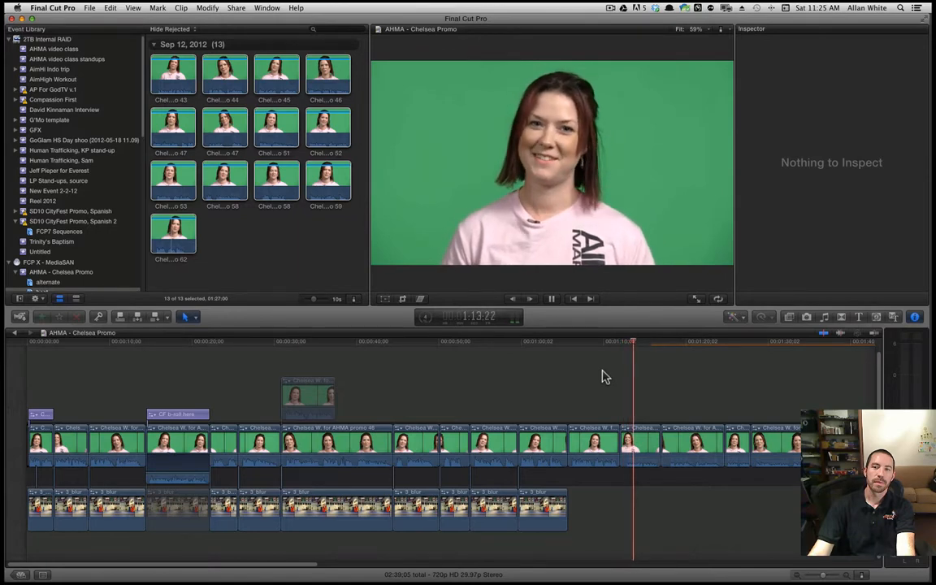
pyautogui.click(629, 455)
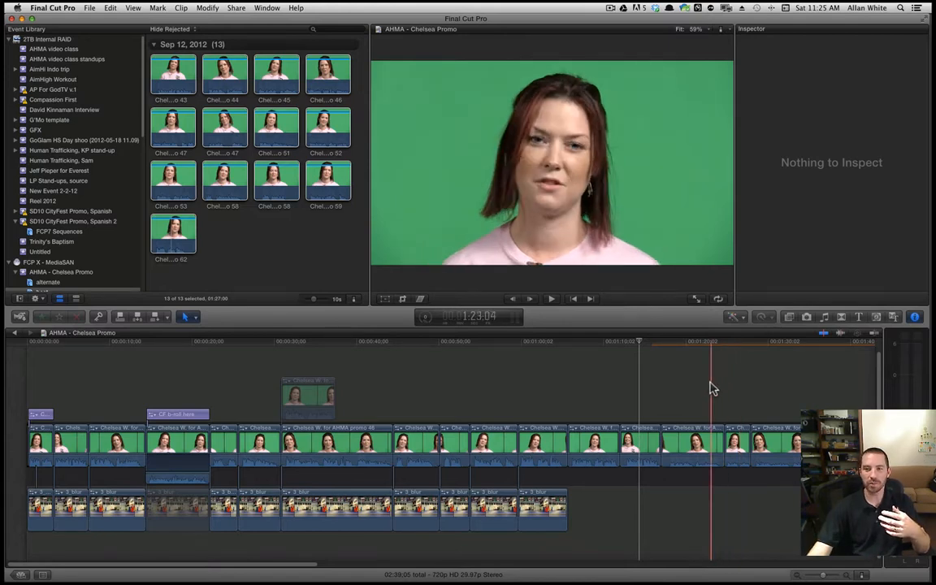
pyautogui.moveTo(710, 383); pyautogui.dragTo(733, 474)
pyautogui.press('super+t')
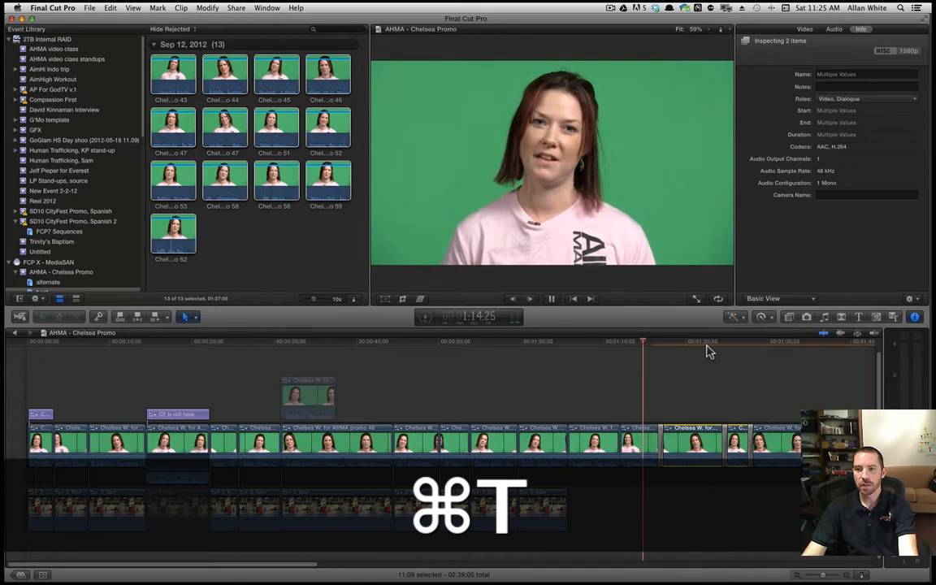
# Play back the cross dissolves around the second and third appended clips.
pyautogui.click(702, 349)
pyautogui.press('space')
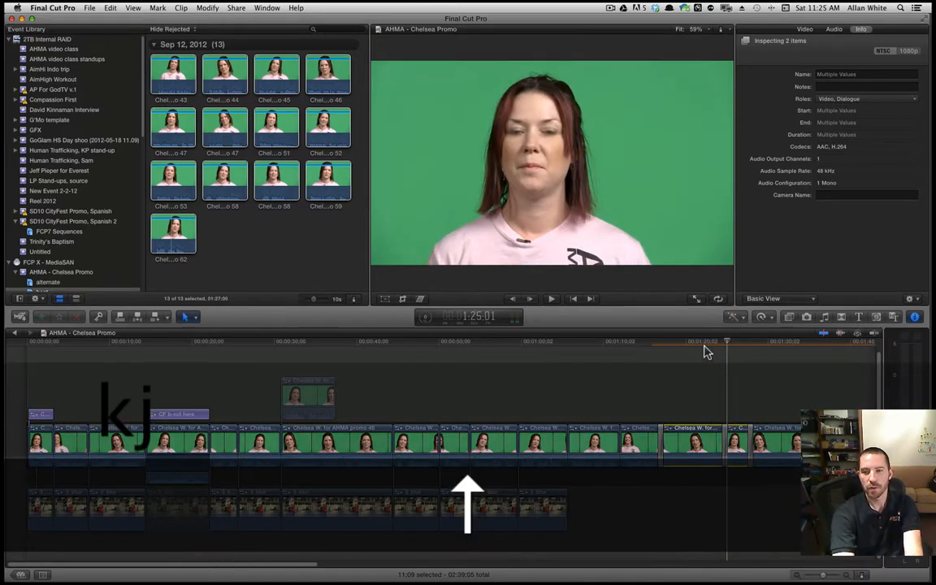
pyautogui.press('space')
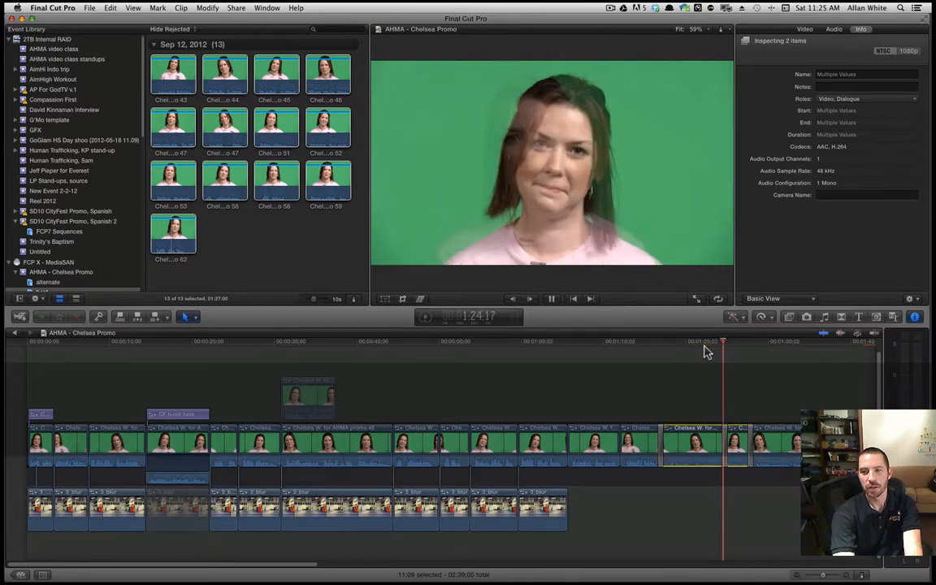
pyautogui.press('k')
pyautogui.press('space')
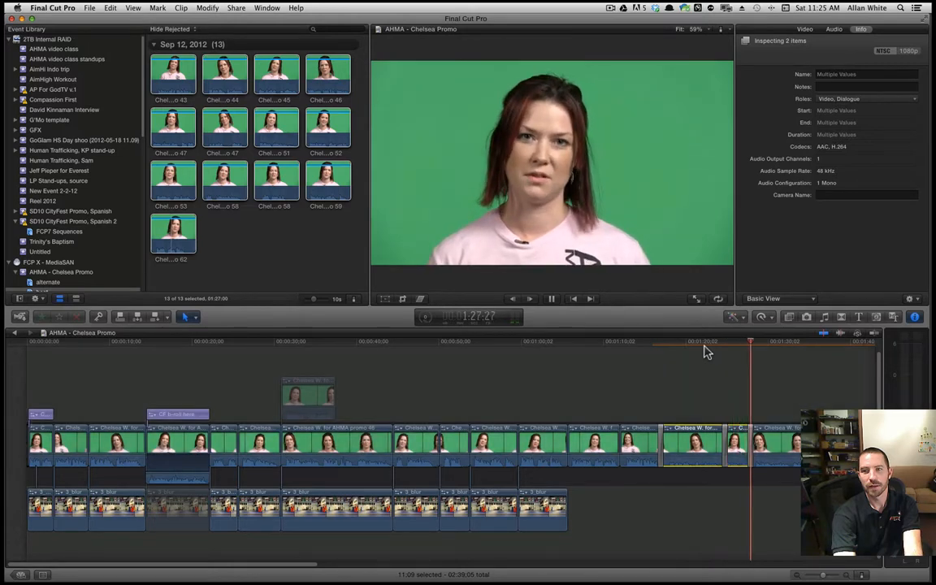
pyautogui.press('k')
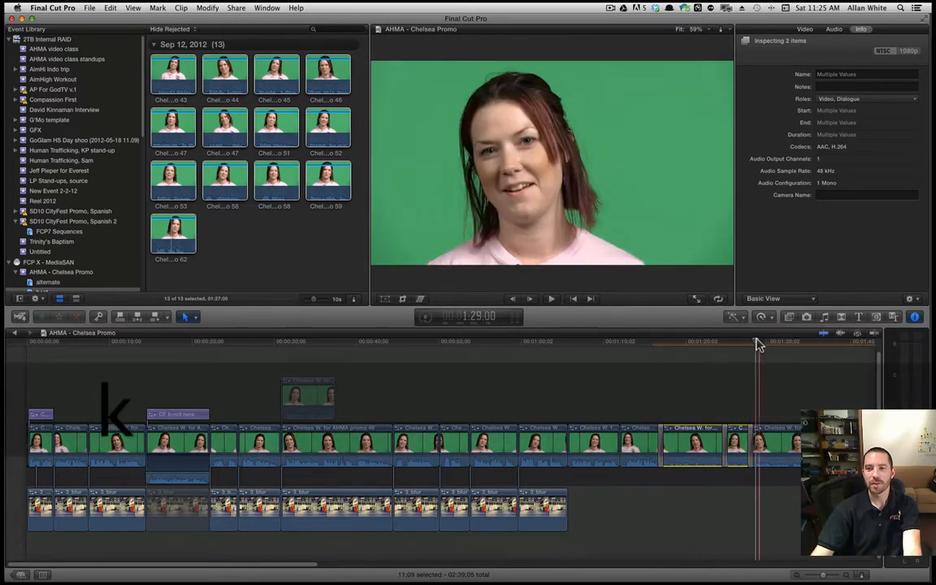
pyautogui.press('l')
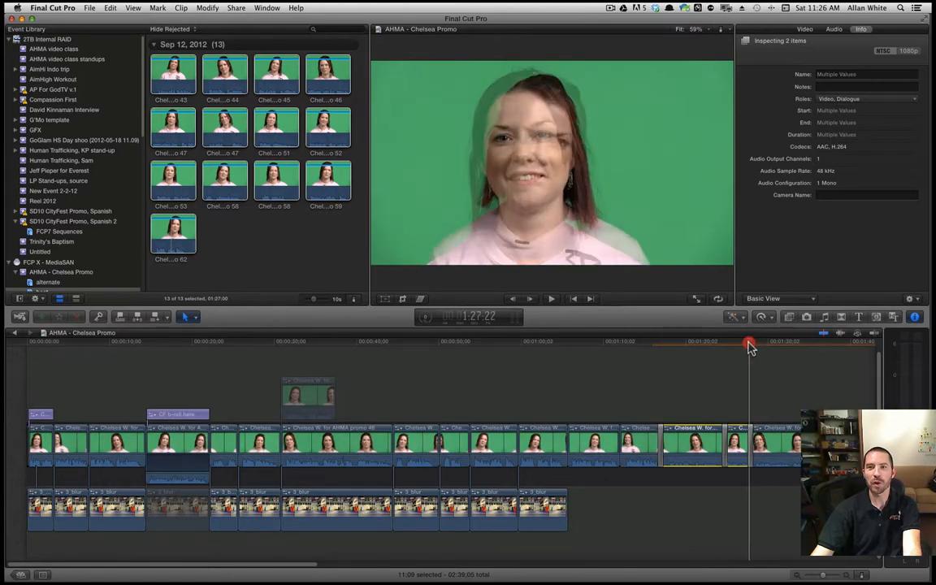
# Play back the keyed takes leading into the CF b-roll here section.
pyautogui.click(743, 342)
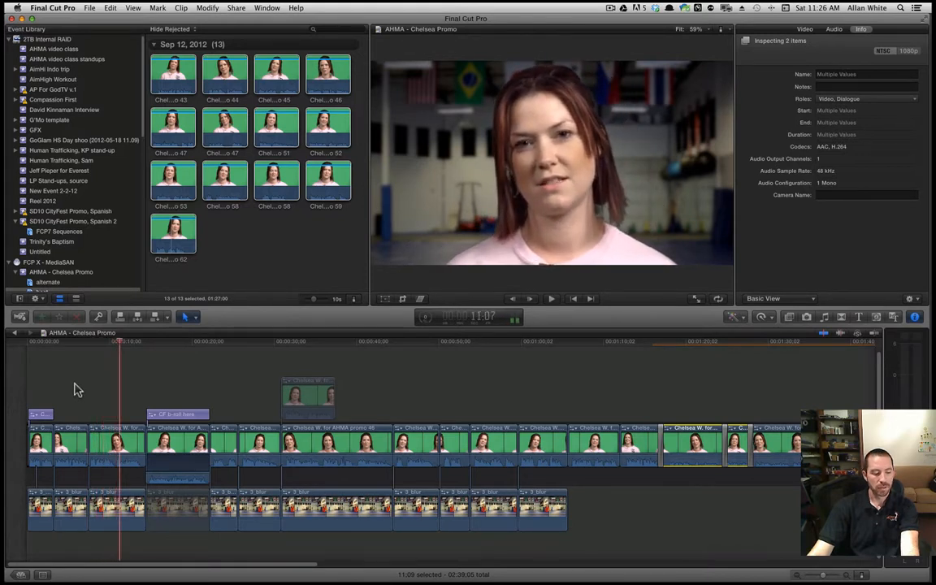
pyautogui.press('space')
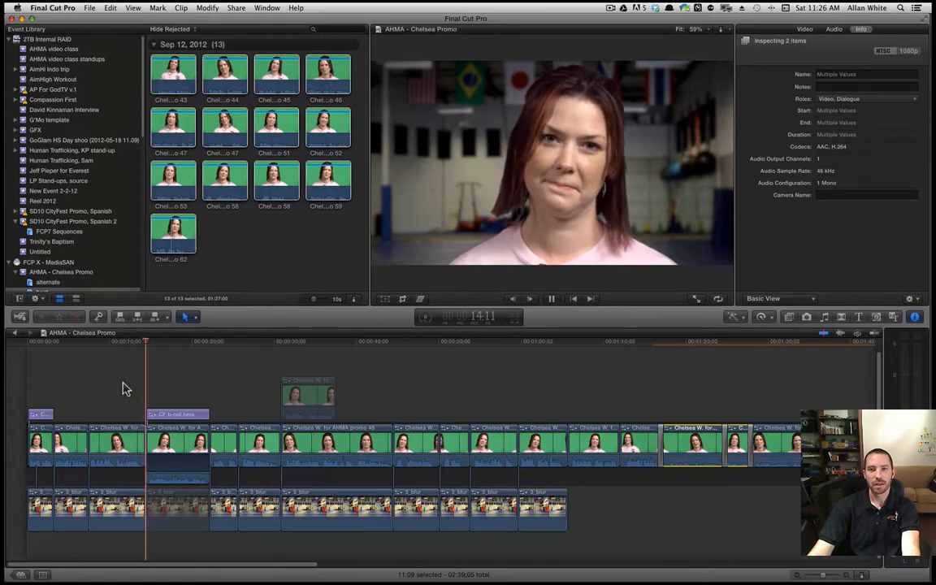
pyautogui.press('space')
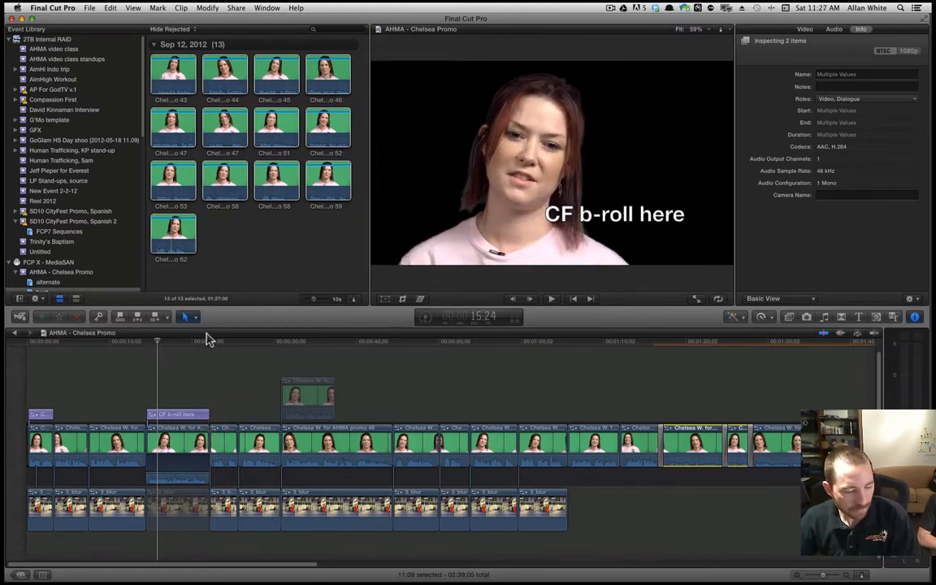
pyautogui.click(613, 8)
pyautogui.click(625, 26)
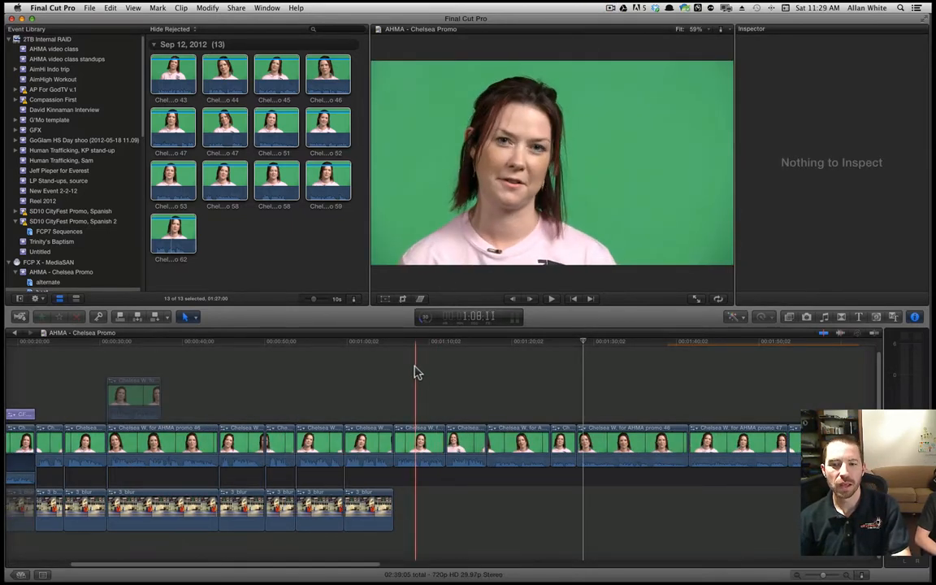
# Extend the end of the last 3_blur background clip beneath the appended green-screen takes.
pyautogui.hscroll(5, 416, 372)
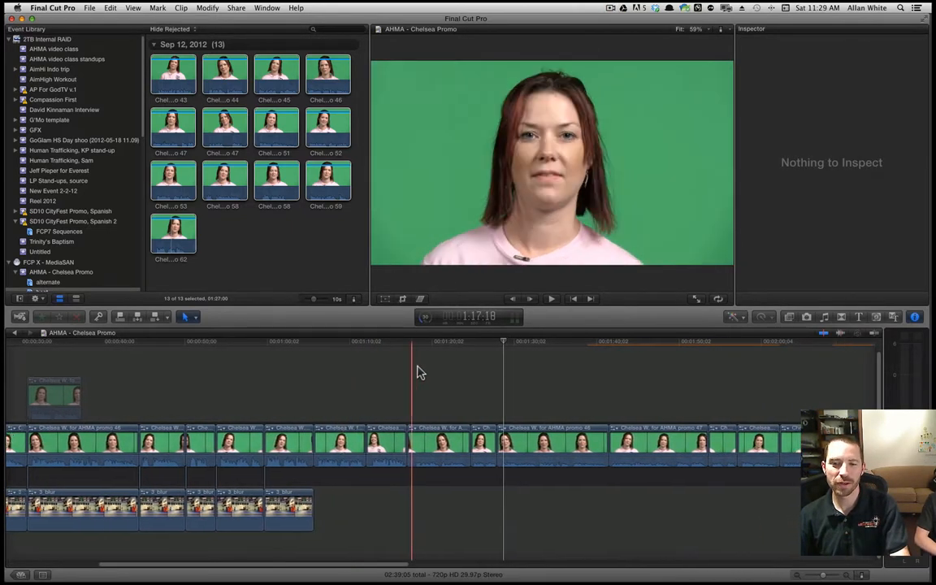
pyautogui.hscroll(5, 416, 372)
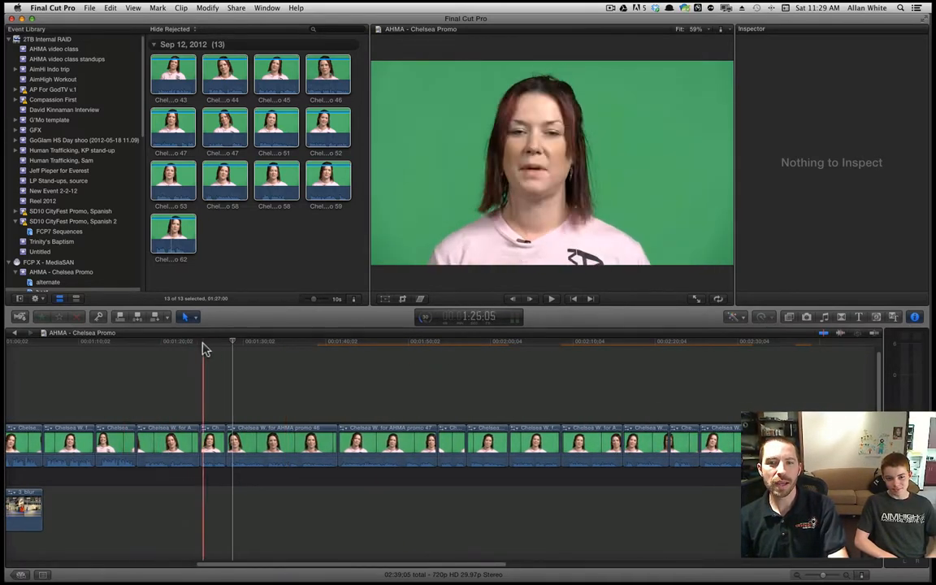
pyautogui.hscroll(-10, 162, 357)
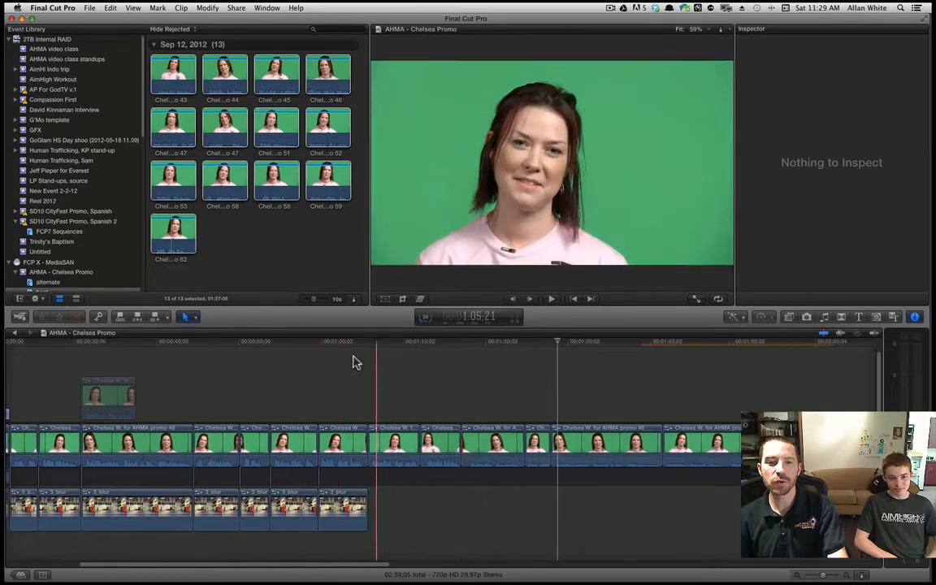
pyautogui.hscroll(-5, 273, 374)
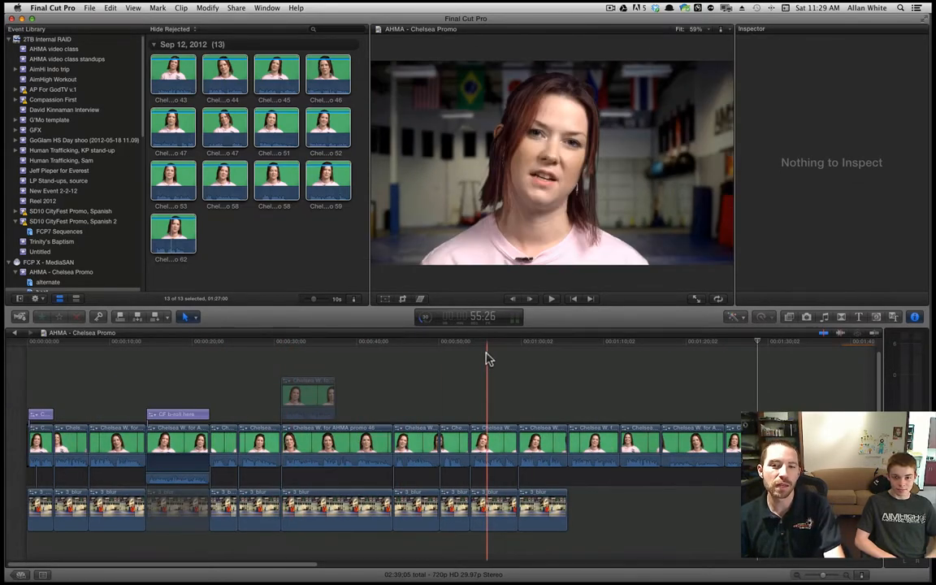
pyautogui.click(621, 507)
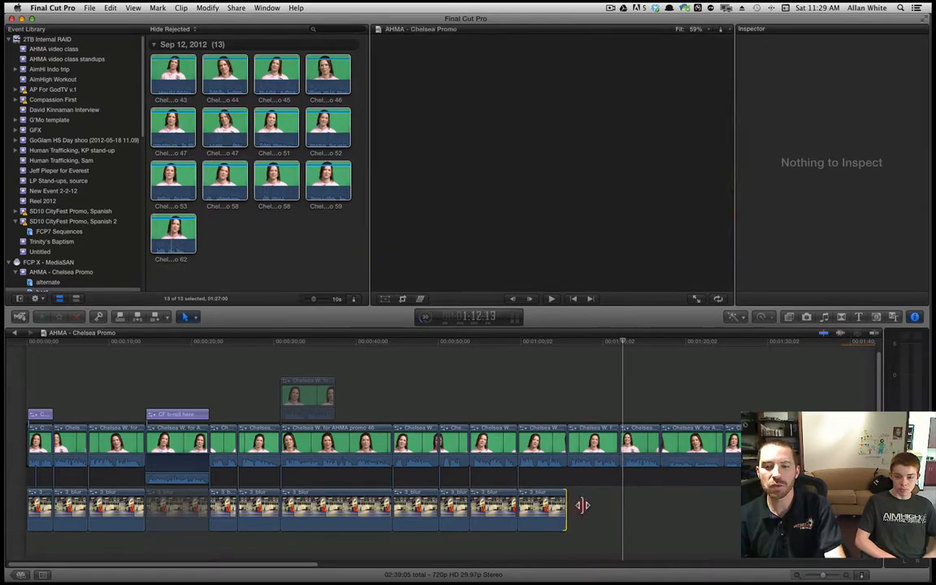
pyautogui.moveTo(582, 506); pyautogui.dragTo(846, 504)
# Apply the Keyer effect from the Keying category to the 12 primary storyline clips starting with promo 59, and show their video settings.
pyautogui.click(219, 443)
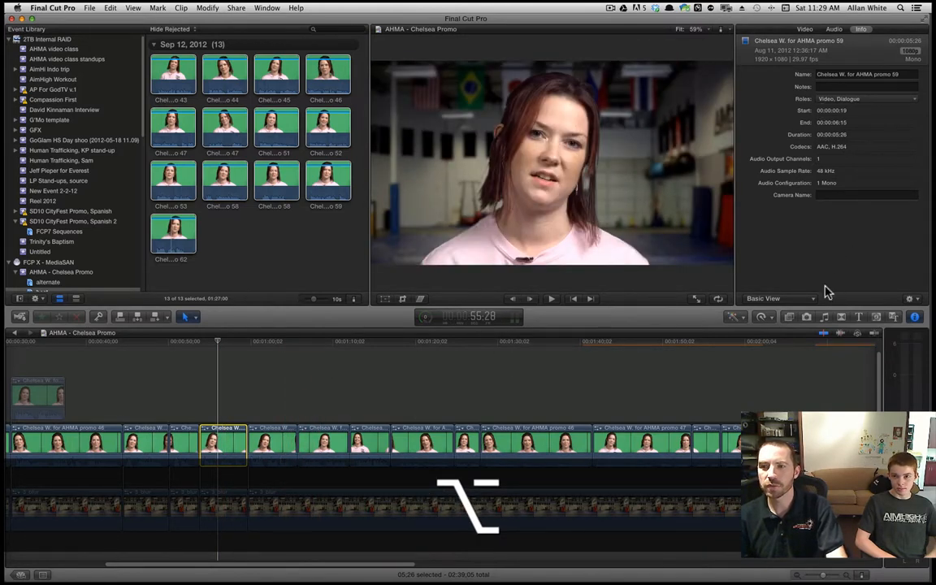
pyautogui.click(789, 316)
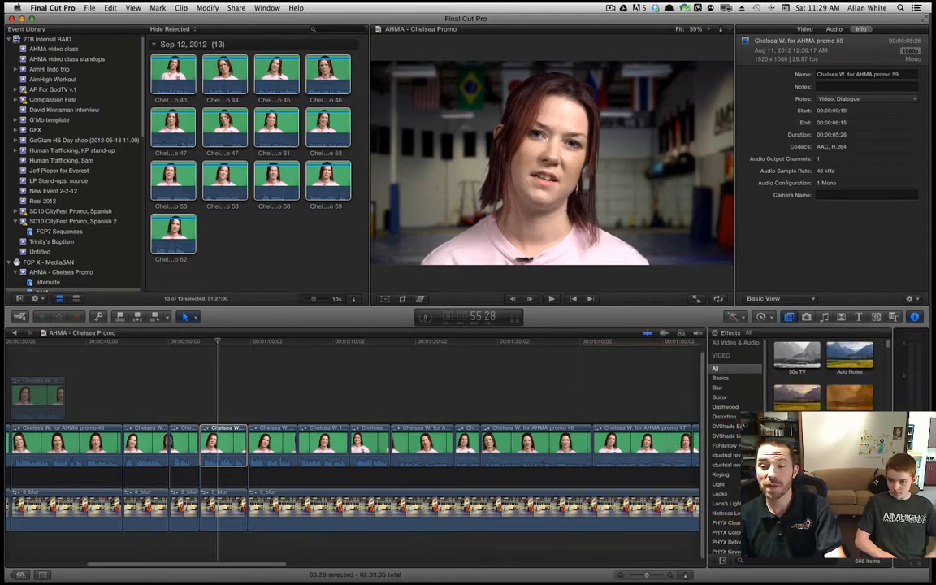
pyautogui.click(722, 474)
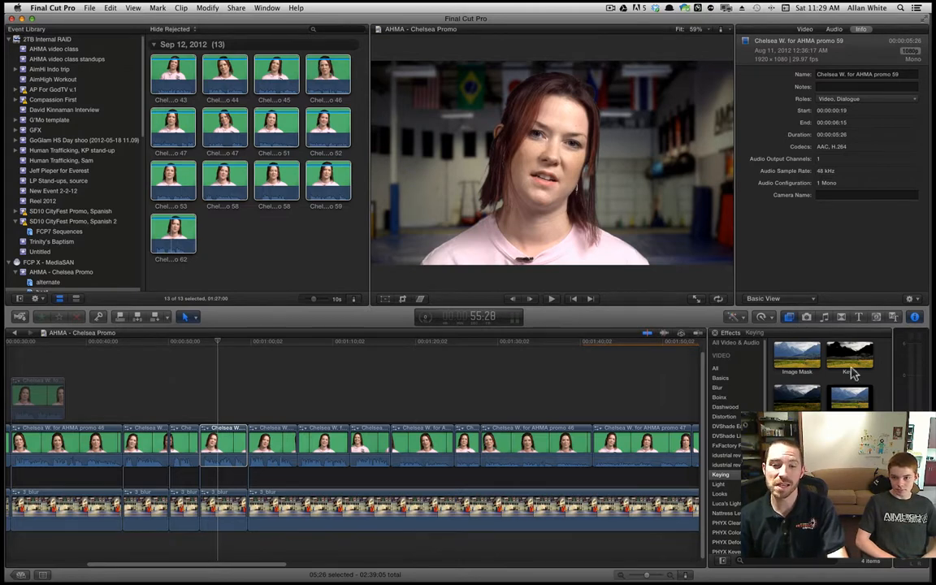
pyautogui.moveTo(233, 397); pyautogui.dragTo(522, 485)
pyautogui.hscroll(-3, 501, 509)
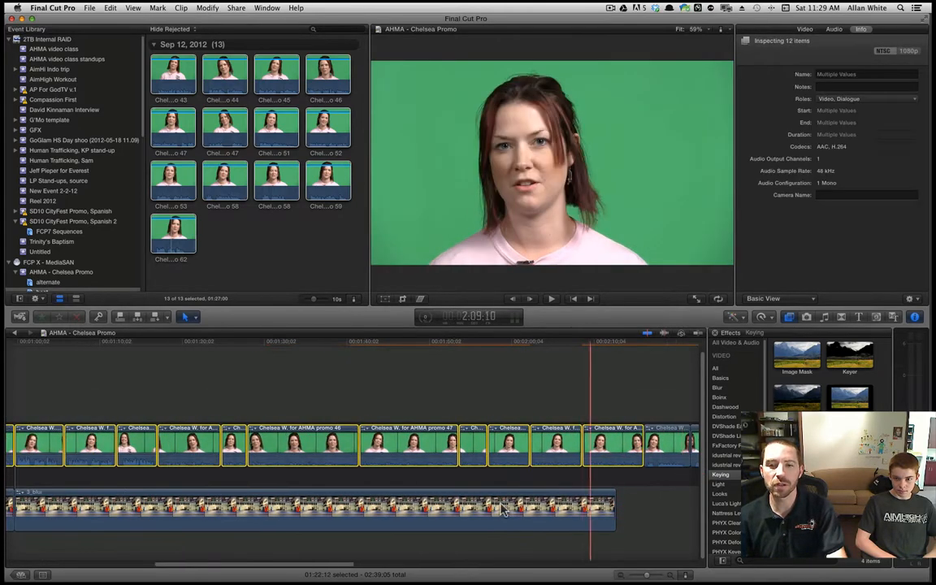
pyautogui.hscroll(-1, 388, 493)
pyautogui.hscroll(-3, 128, 451)
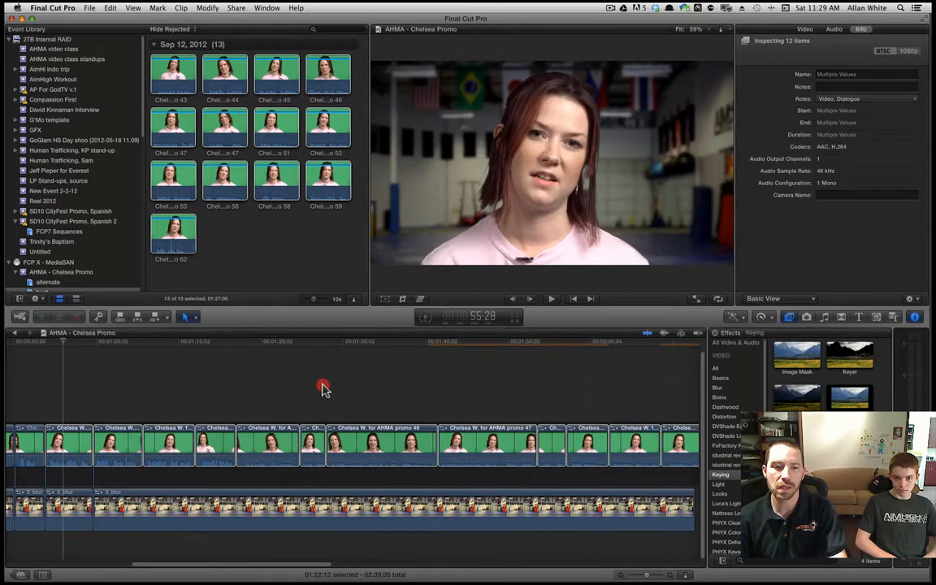
pyautogui.moveTo(322, 389); pyautogui.dragTo(69, 438)
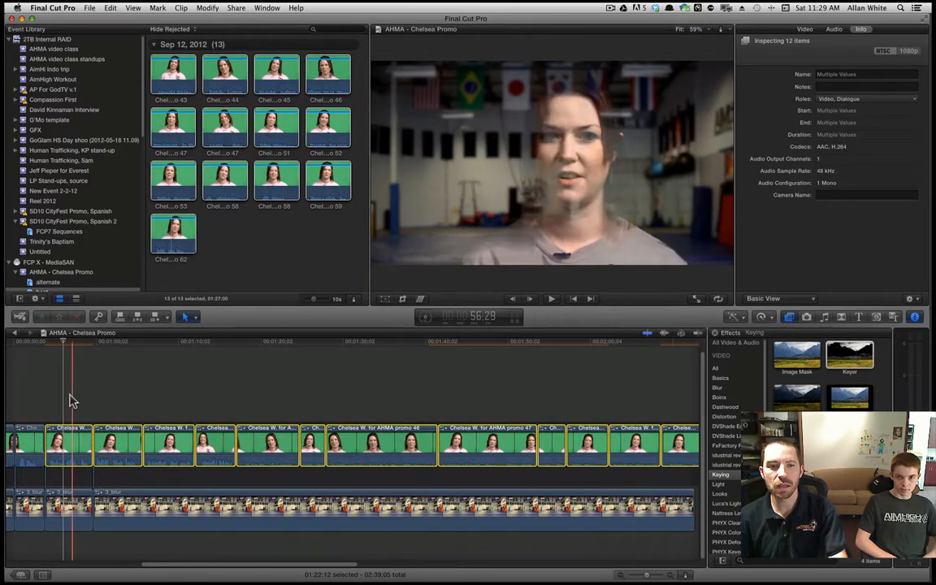
pyautogui.click(805, 29)
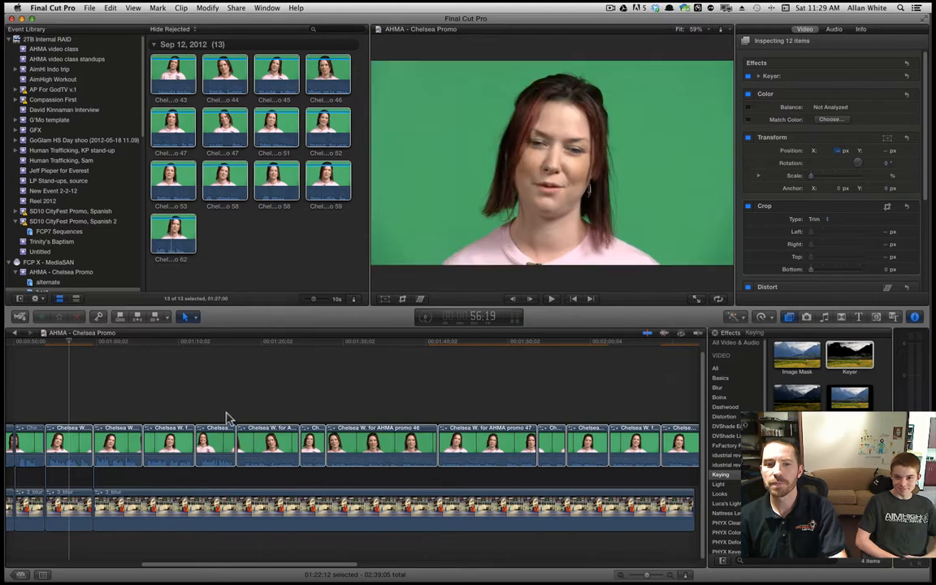
# Copy the effects of the keyed promo 58 clip and paste them onto the adjacent promo 59 clip.
pyautogui.click(126, 402)
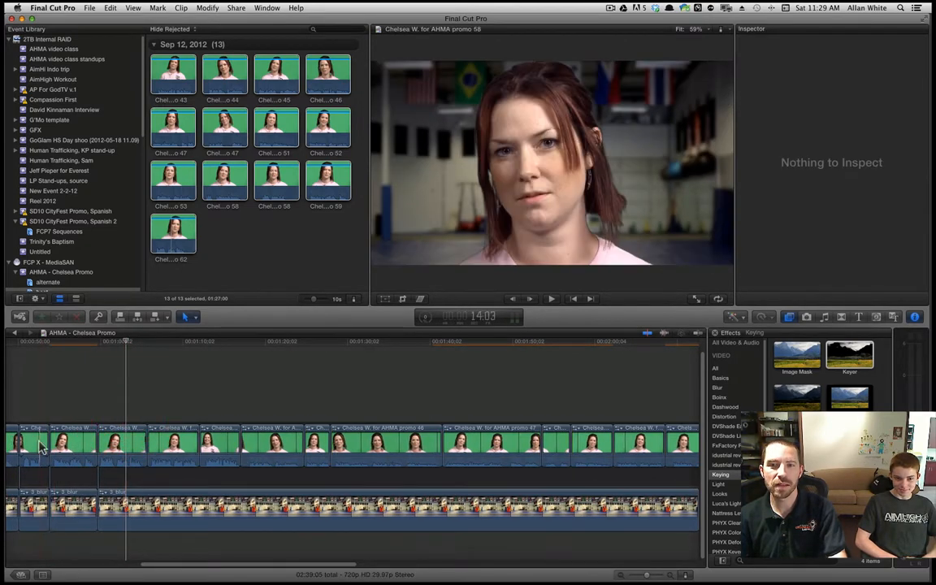
pyautogui.click(77, 444)
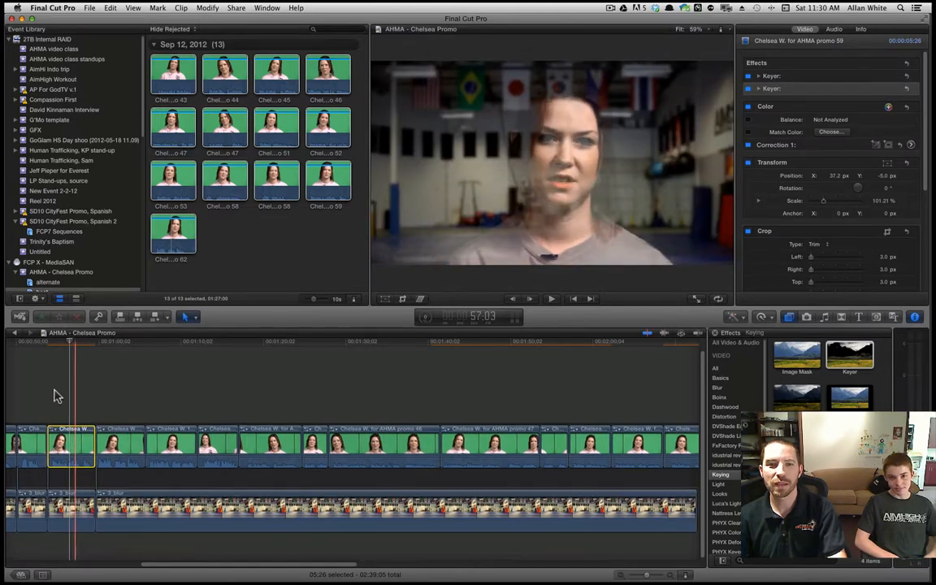
pyautogui.click(36, 442)
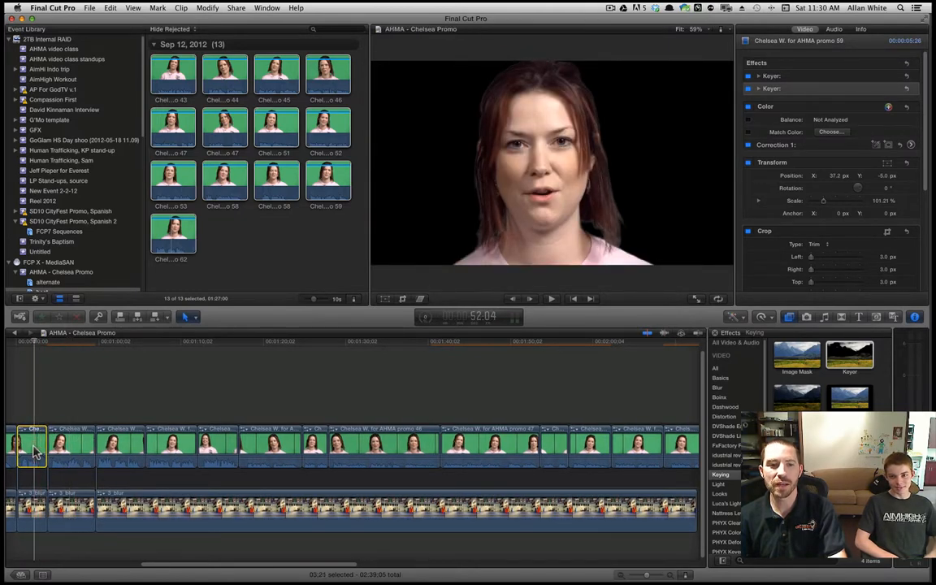
pyautogui.press('super+alt+c')
pyautogui.click(62, 445)
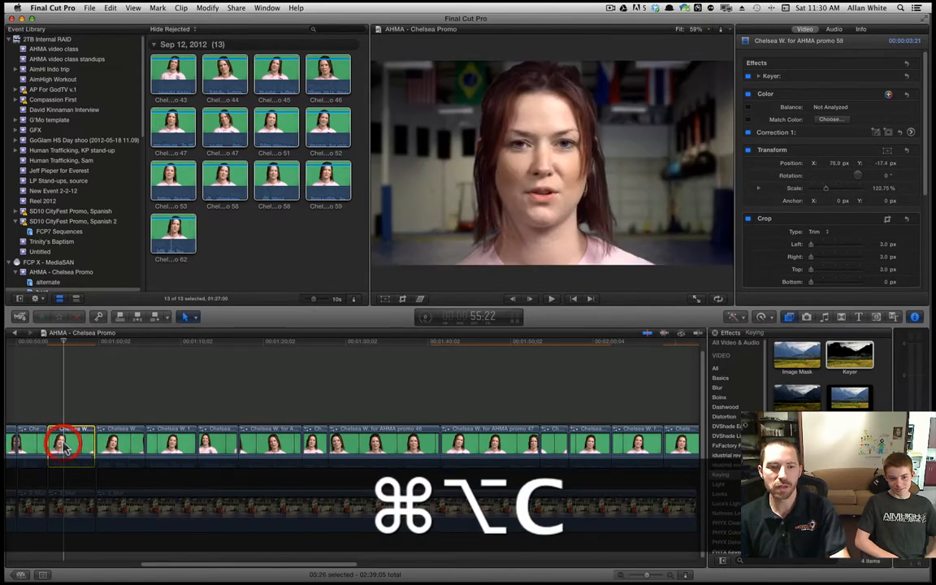
pyautogui.press('super+alt+v')
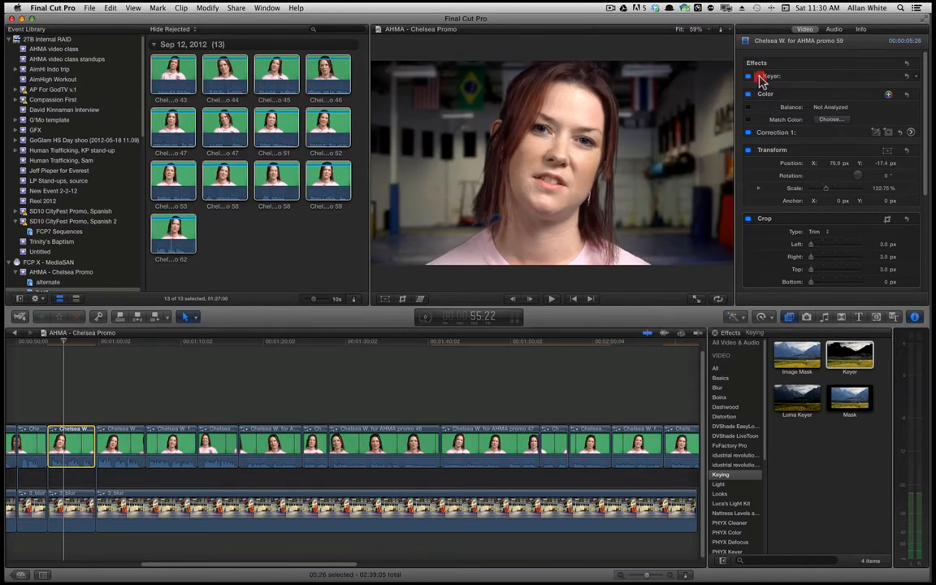
# Expand the promo 59 clip's Keyer settings and compare the Matte, Original and Composite views.
pyautogui.click(758, 76)
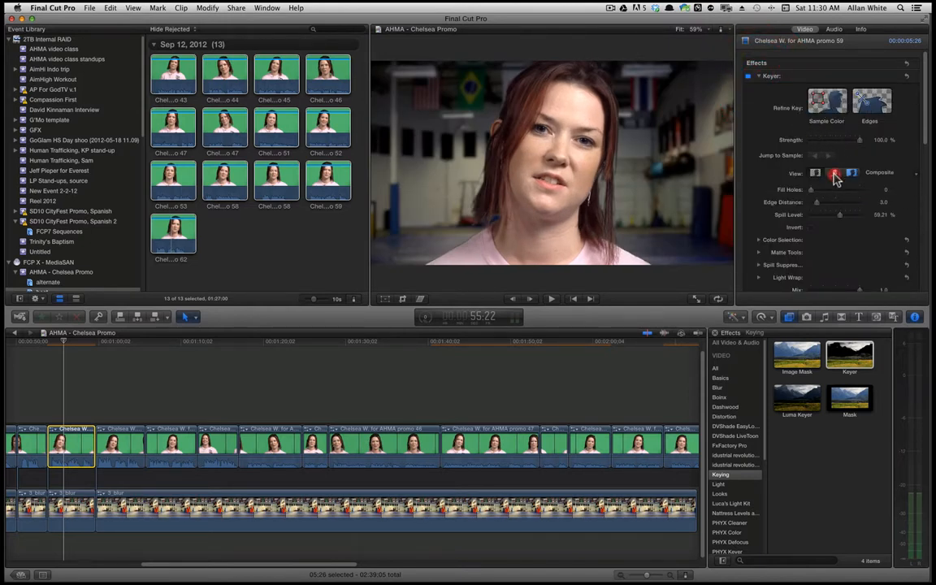
pyautogui.click(835, 175)
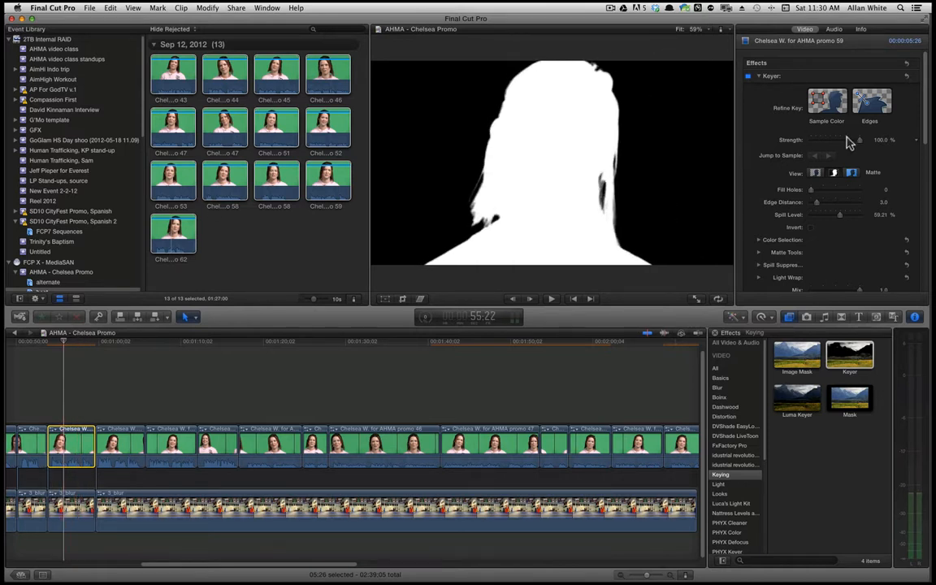
pyautogui.click(851, 174)
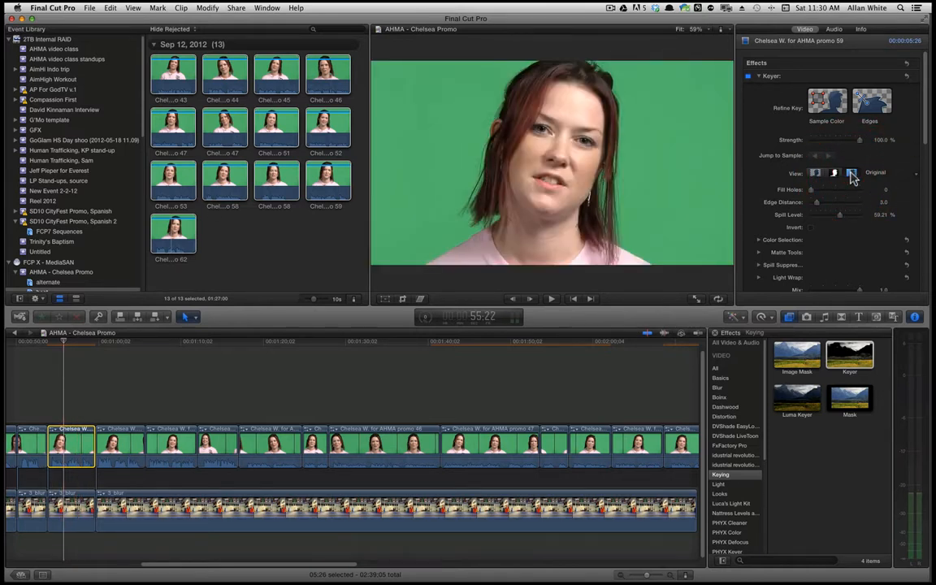
pyautogui.click(815, 174)
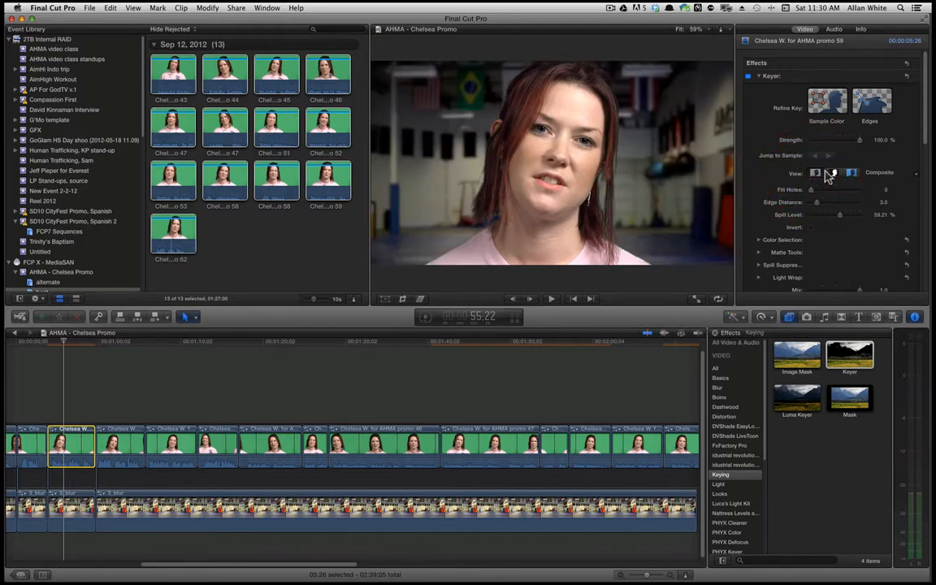
pyautogui.click(832, 174)
pyautogui.click(851, 174)
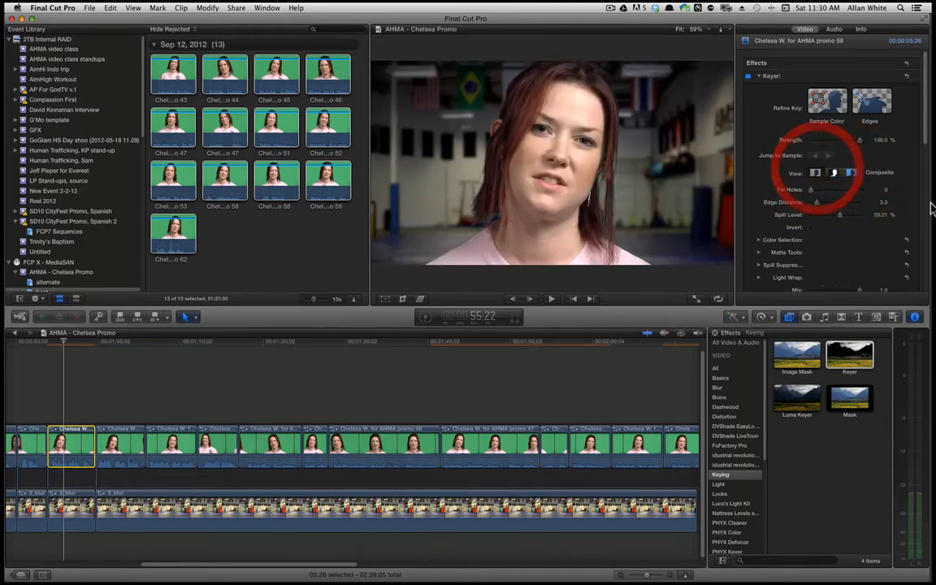
pyautogui.moveTo(932, 203)
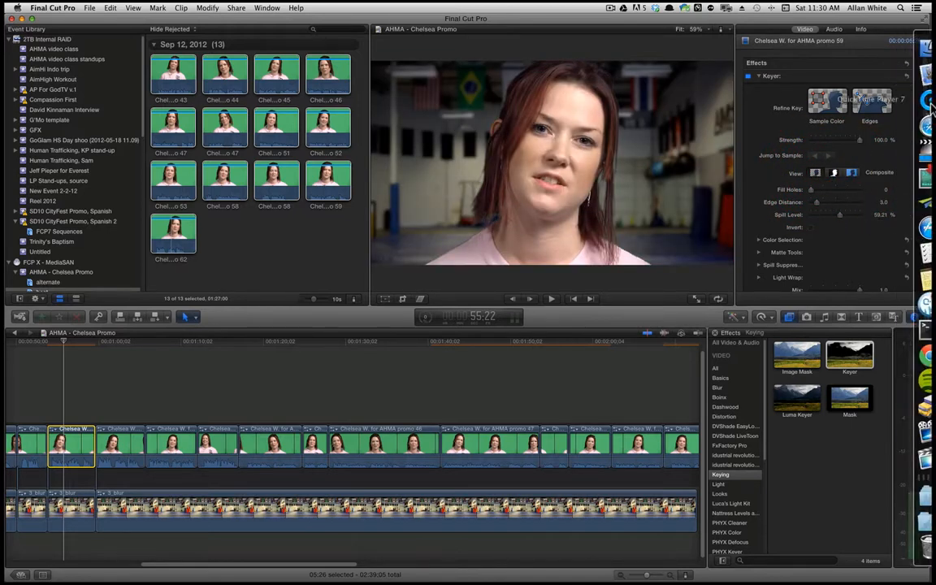
pyautogui.click(914, 74)
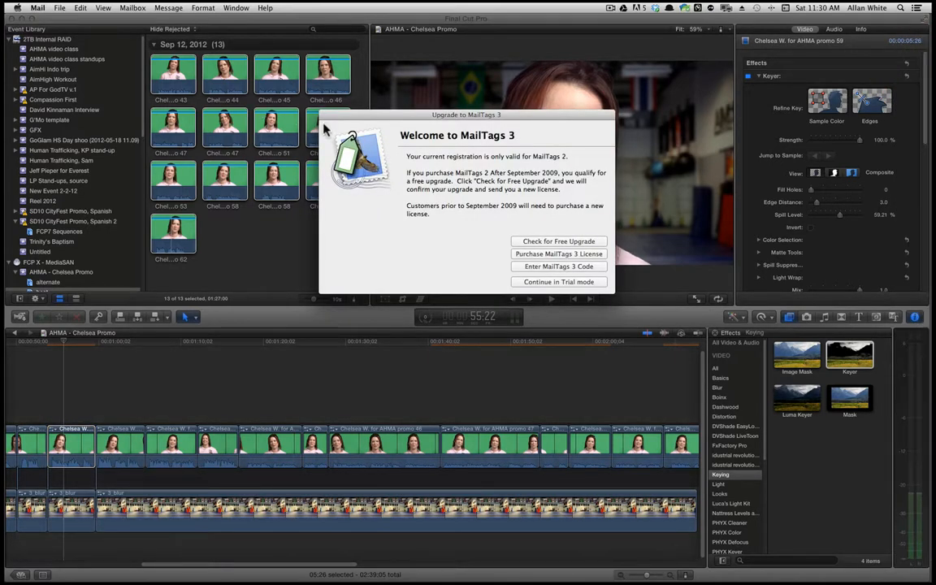
pyautogui.click(582, 283)
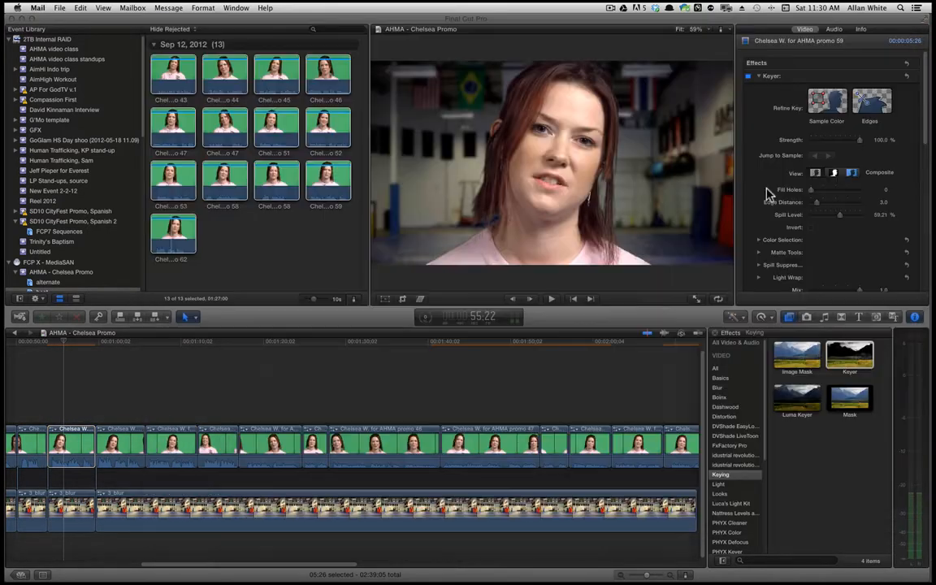
# Return to Final Cut Pro and set the Keyer's Spill Level to 40.46% on the promo 59 clip.
pyautogui.click(782, 177)
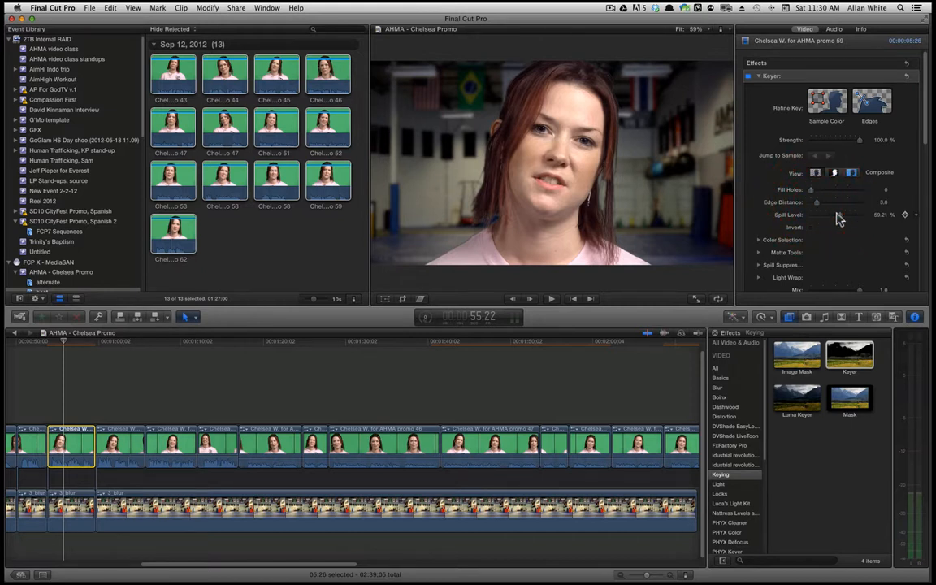
pyautogui.moveTo(837, 213)
pyautogui.mouseDown()
pyautogui.moveTo(800, 213)
pyautogui.moveTo(843, 220)
pyautogui.moveTo(808, 216)
pyautogui.moveTo(823, 219)
pyautogui.mouseUp()
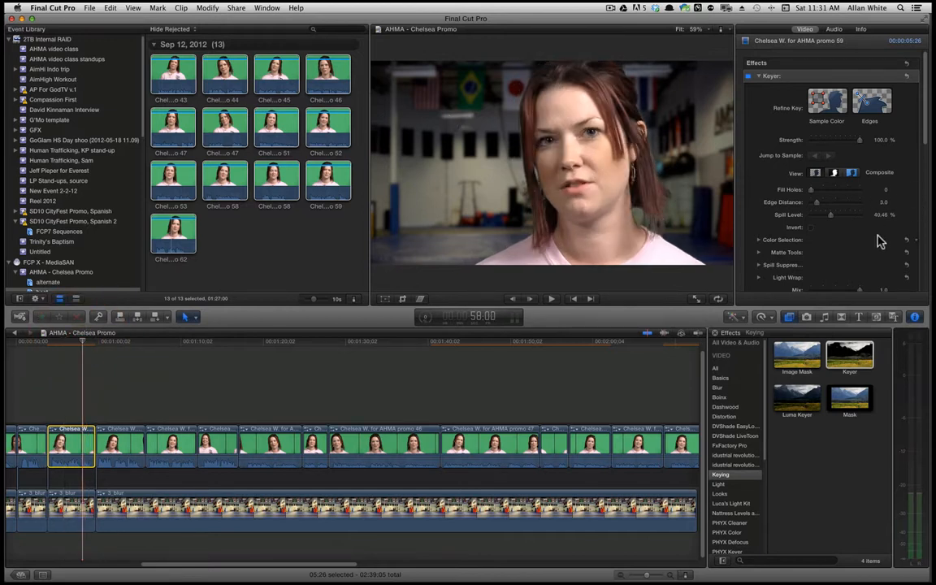
# Expand the Keyer's Color Selection controls and adjust the edges of the green range on the Chroma wheel.
pyautogui.scroll(-1, 876, 215)
pyautogui.scroll(-4, 875, 215)
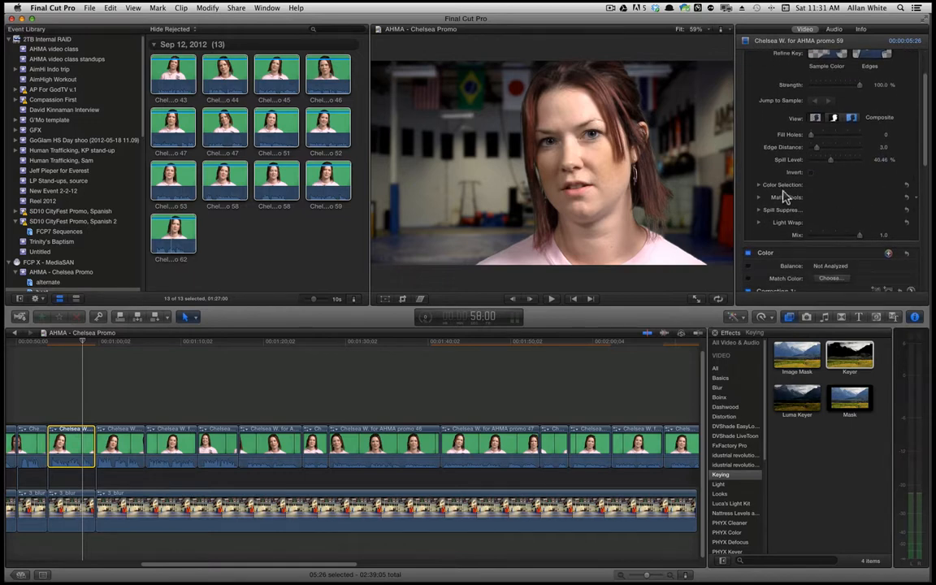
pyautogui.click(758, 186)
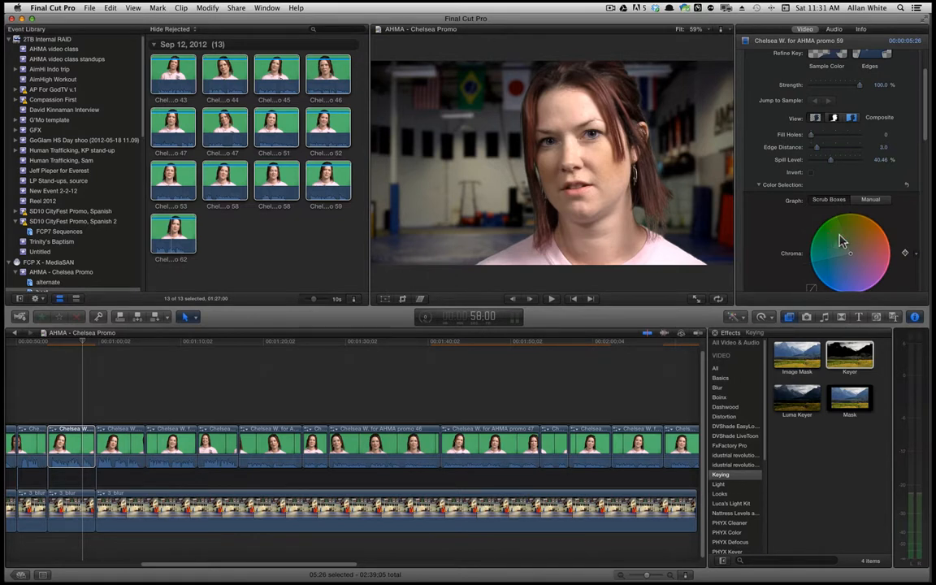
pyautogui.scroll(-2, 904, 228)
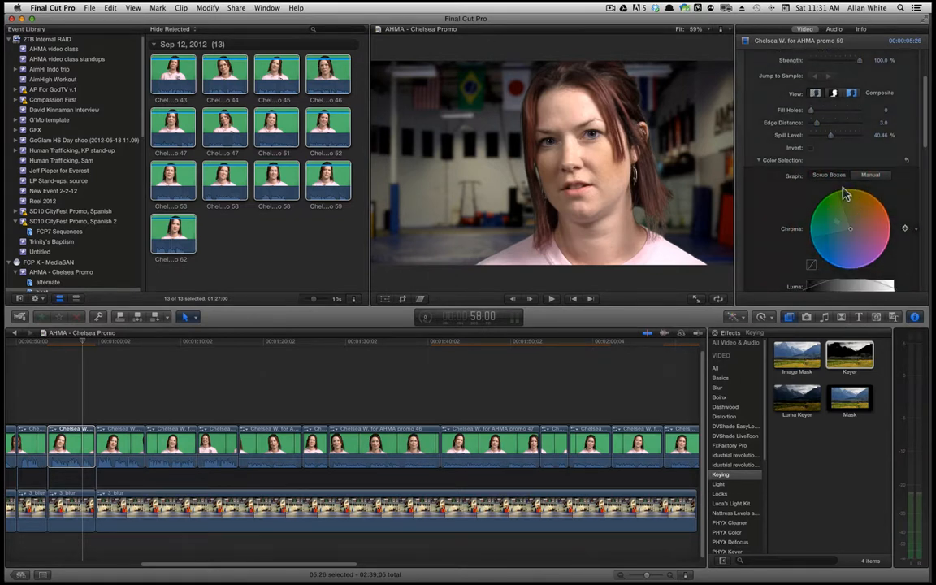
pyautogui.moveTo(835, 191)
pyautogui.mouseDown()
pyautogui.moveTo(871, 190)
pyautogui.moveTo(815, 203)
pyautogui.moveTo(853, 188)
pyautogui.moveTo(868, 207)
pyautogui.moveTo(862, 233)
pyautogui.moveTo(863, 199)
pyautogui.moveTo(844, 191)
pyautogui.moveTo(834, 199)
pyautogui.moveTo(842, 196)
pyautogui.mouseUp()
pyautogui.moveTo(809, 237); pyautogui.dragTo(809, 225)
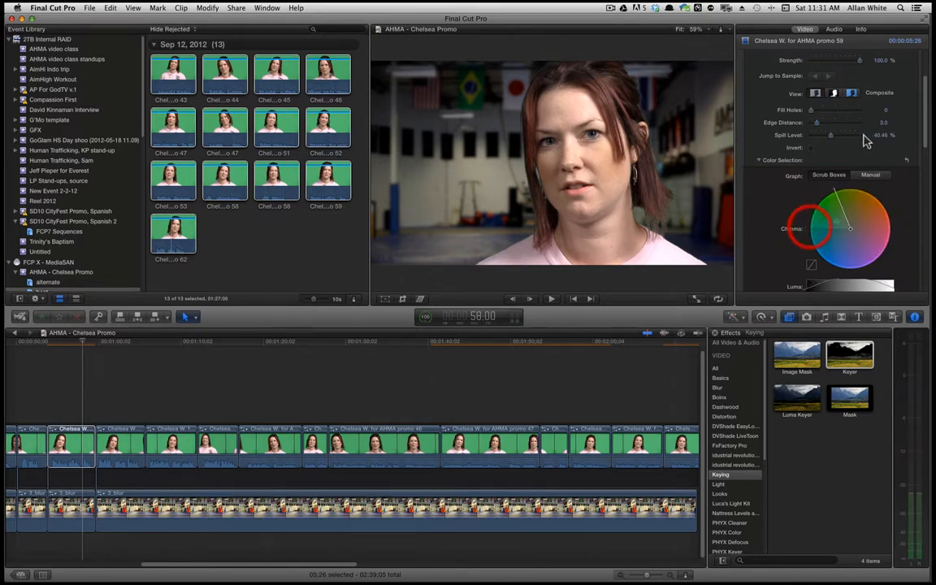
# Add a Keyer color sample from the background area beside the subject in the promo 59 clip.
pyautogui.scroll(4, 893, 114)
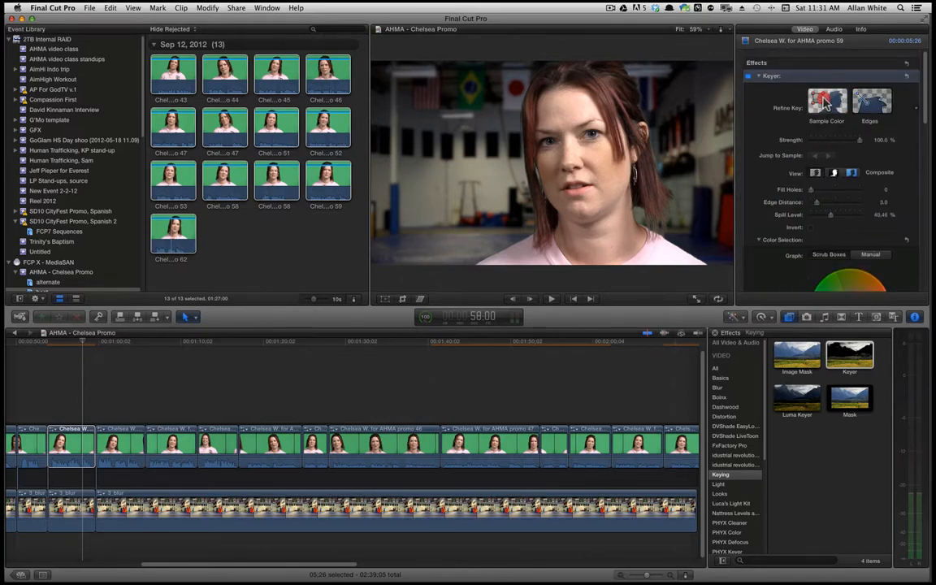
pyautogui.click(827, 101)
pyautogui.click(689, 126)
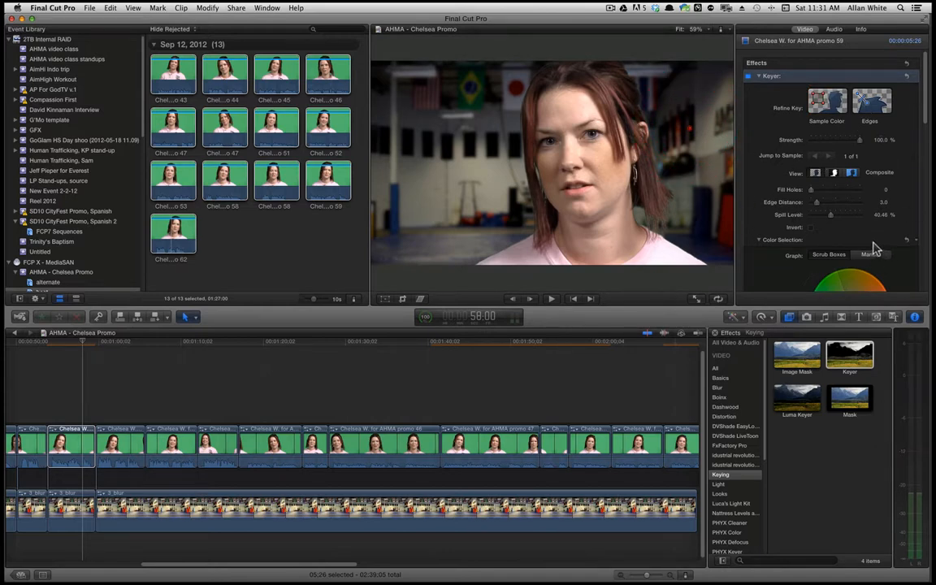
# Expand the Keyer's Light Wrap and Spill Suppression controls, then set the upper Spill Contrast point to 0.45 and Tint to 24.23%.
pyautogui.scroll(-5, 873, 247)
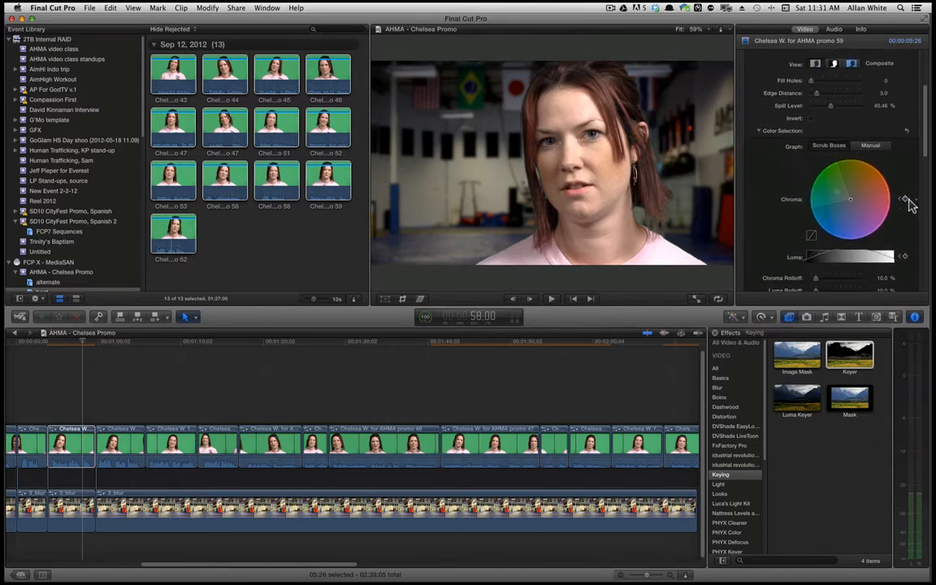
pyautogui.scroll(-2, 861, 207)
pyautogui.scroll(-6, 760, 206)
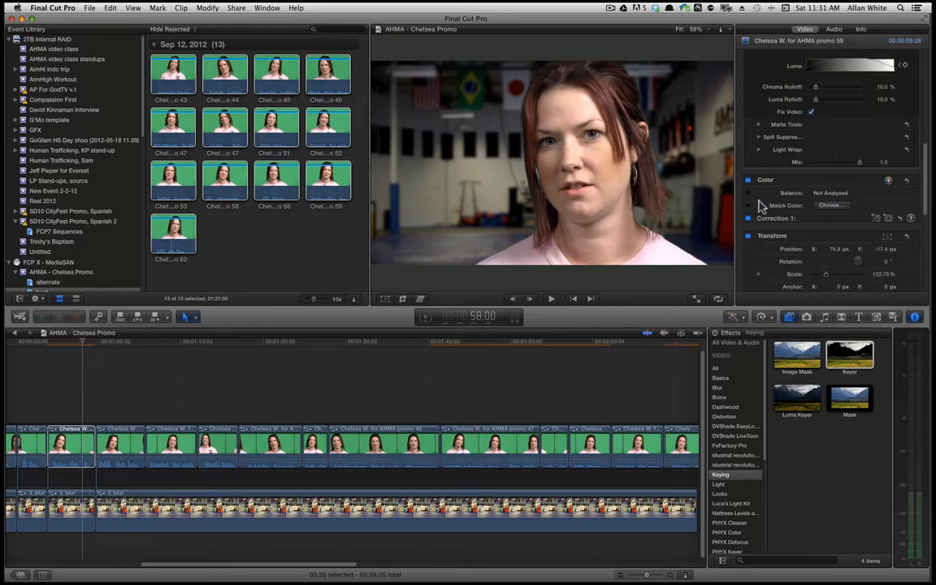
pyautogui.click(759, 149)
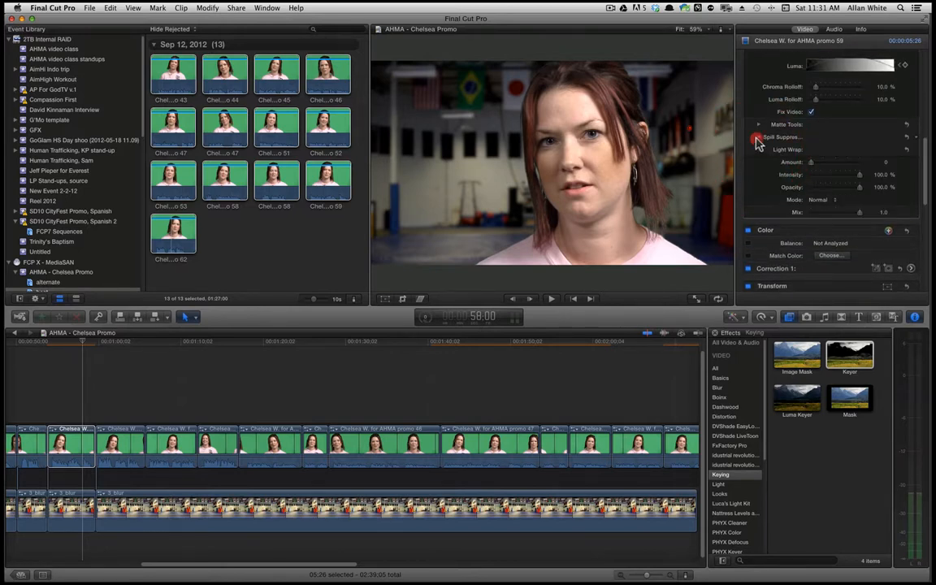
pyautogui.click(758, 137)
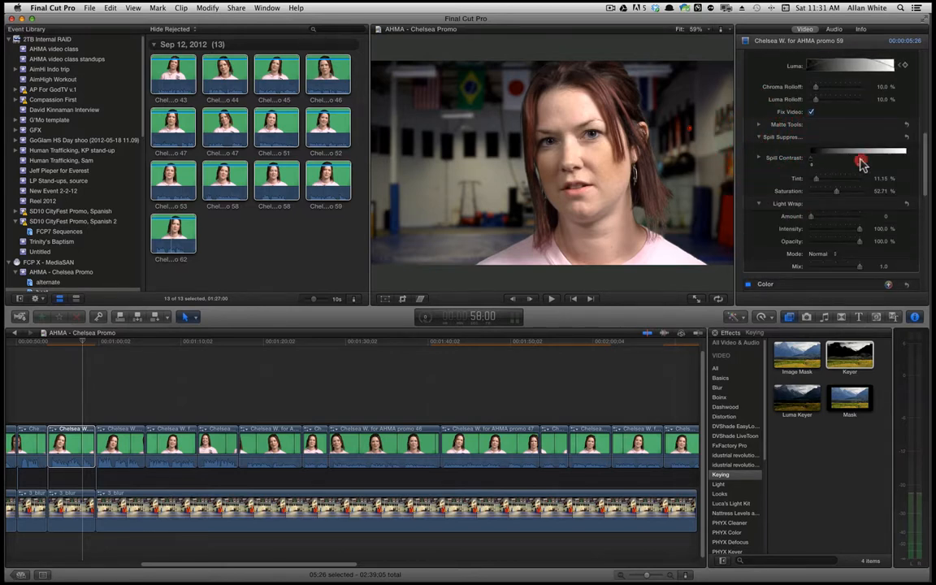
pyautogui.moveTo(862, 162); pyautogui.dragTo(831, 183)
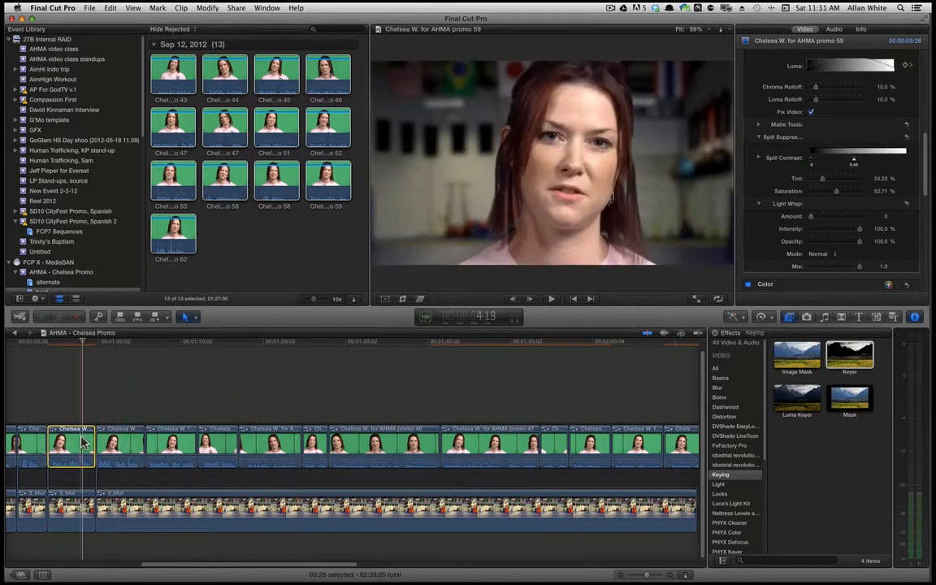
# Copy the effects of the promo 59 clip and paste them onto all the clips that follow it in the main storyline.
pyautogui.press('alt+super+c')
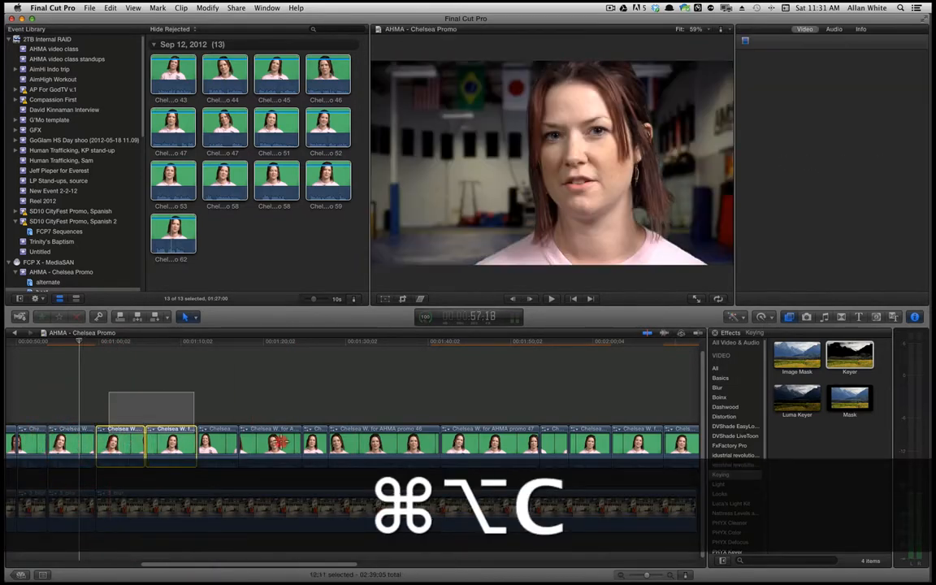
pyautogui.moveTo(280, 441); pyautogui.dragTo(146, 476)
pyautogui.press('alt+super+v')
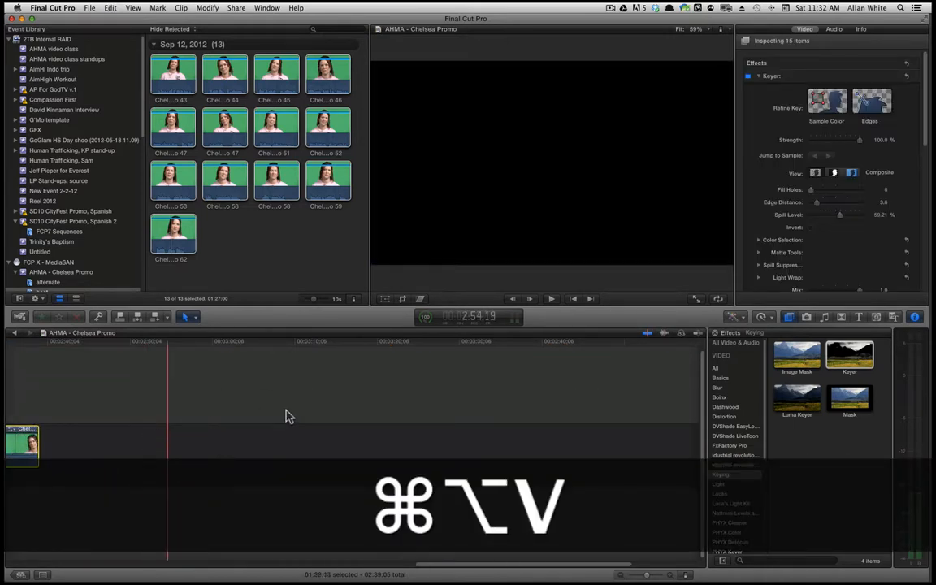
# Skim along the timeline to review the keys on the pasted clips and play a short section from 1:15:25.
pyautogui.hscroll(-5, 286, 416)
pyautogui.hscroll(-5, 270, 423)
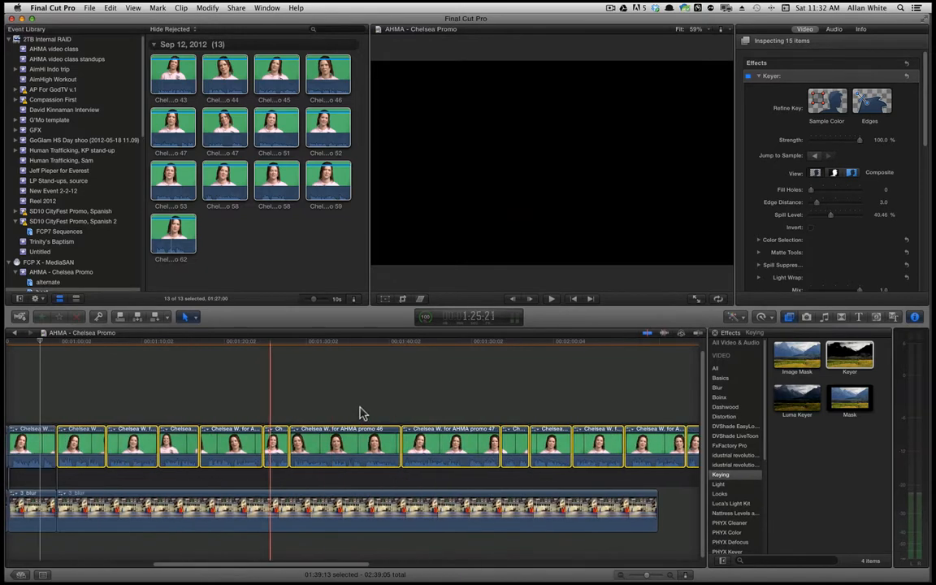
pyautogui.hscroll(-10, 362, 414)
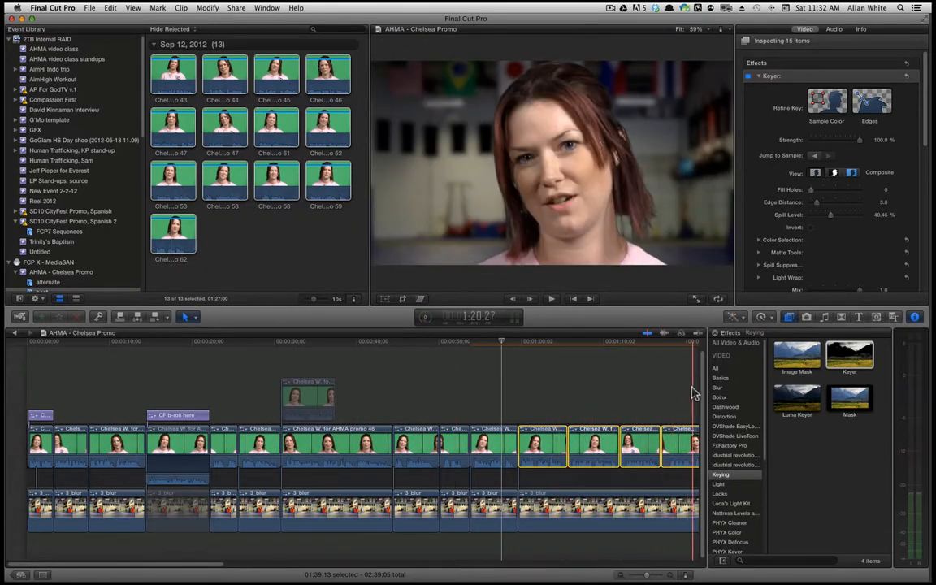
pyautogui.hscroll(5, 666, 395)
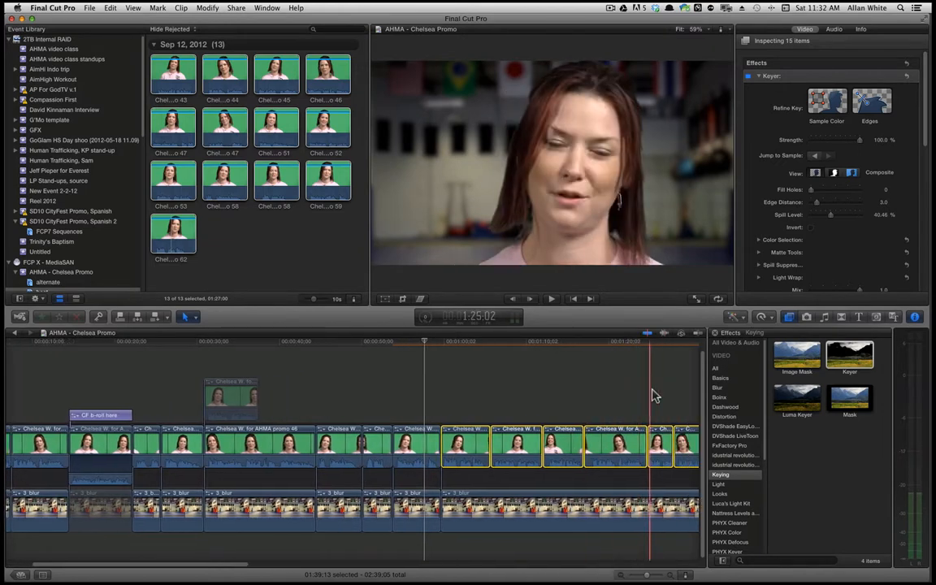
pyautogui.hscroll(2, 654, 395)
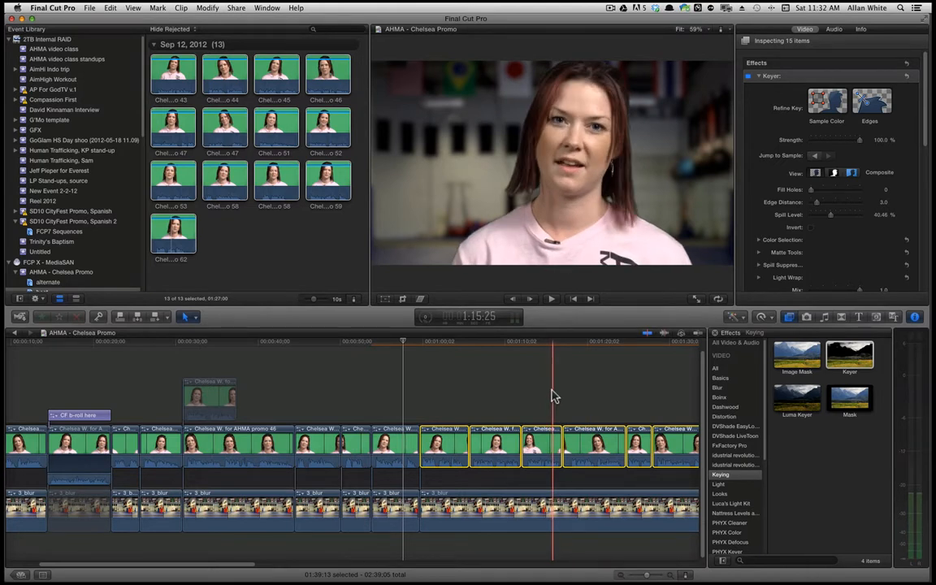
pyautogui.press('space')
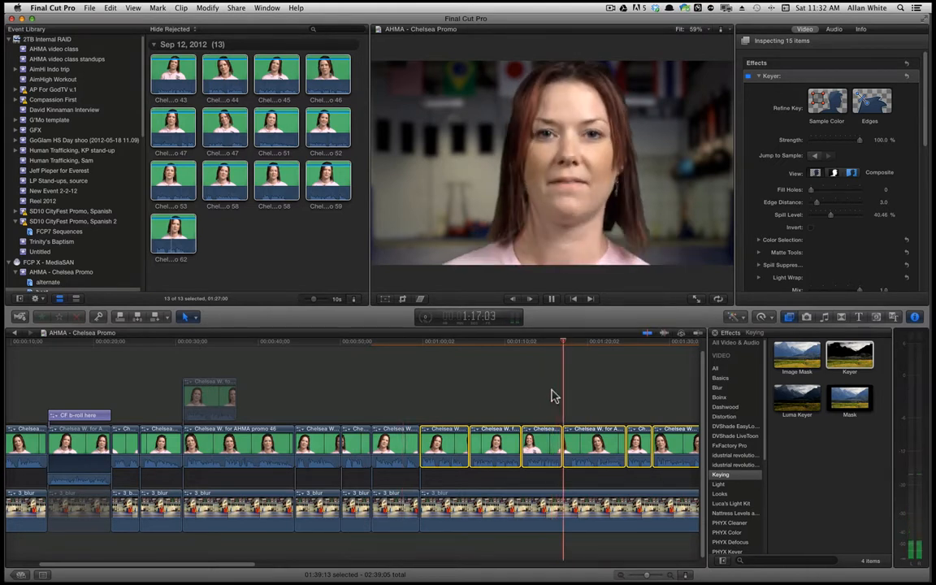
pyautogui.press('space')
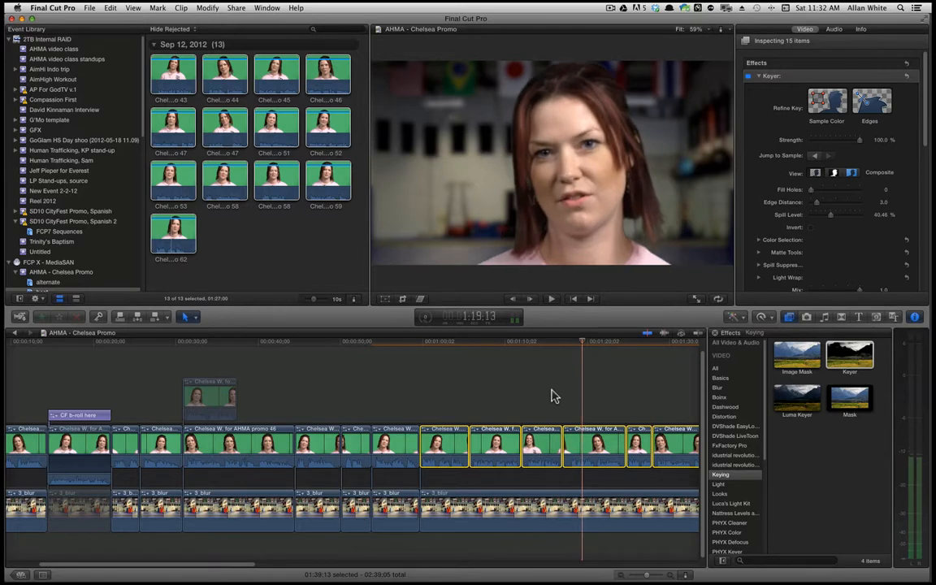
pyautogui.hscroll(-5, 402, 398)
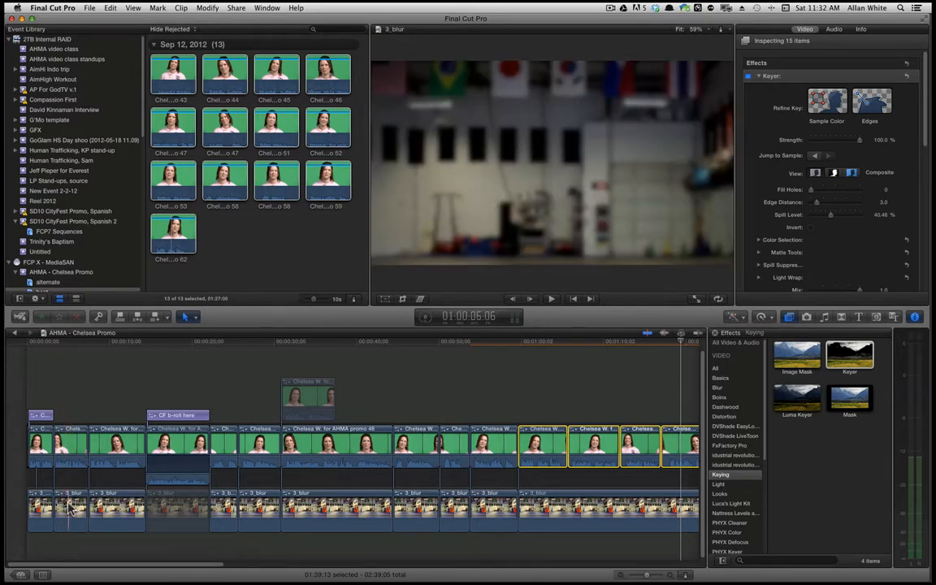
# Collapse the Keyer settings, show the Transform controls and view the second 3_blur background clip's frame at 25% viewer zoom.
pyautogui.click(759, 76)
pyautogui.click(886, 139)
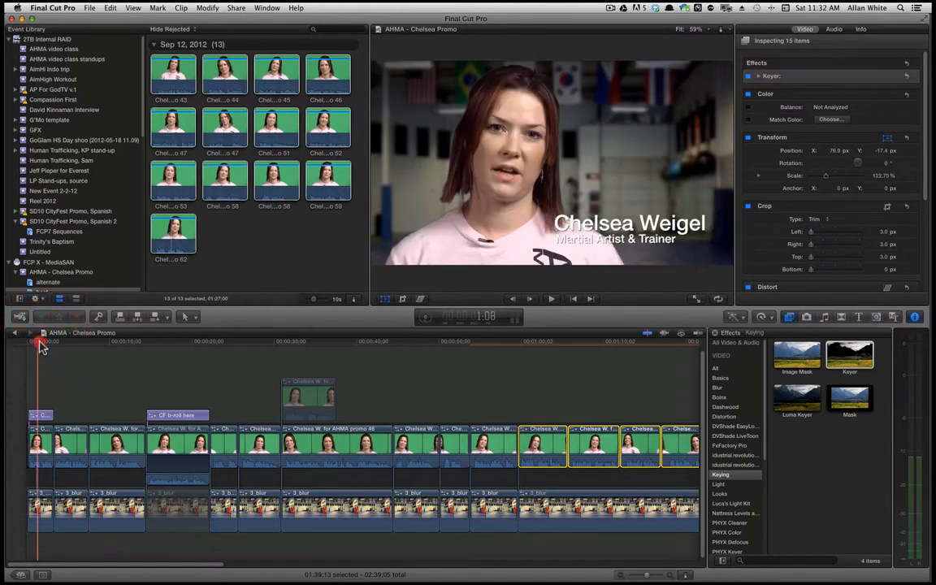
pyautogui.click(65, 442)
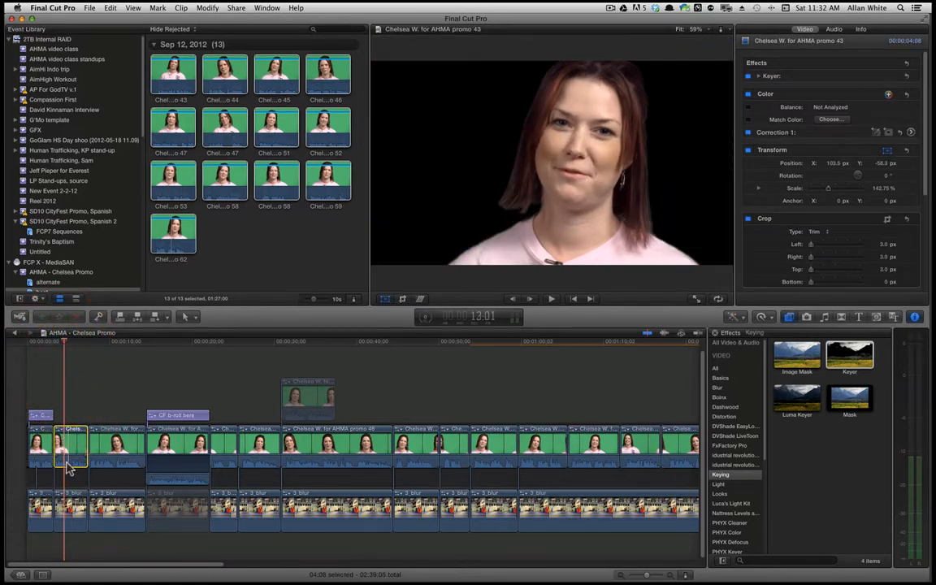
pyautogui.click(69, 505)
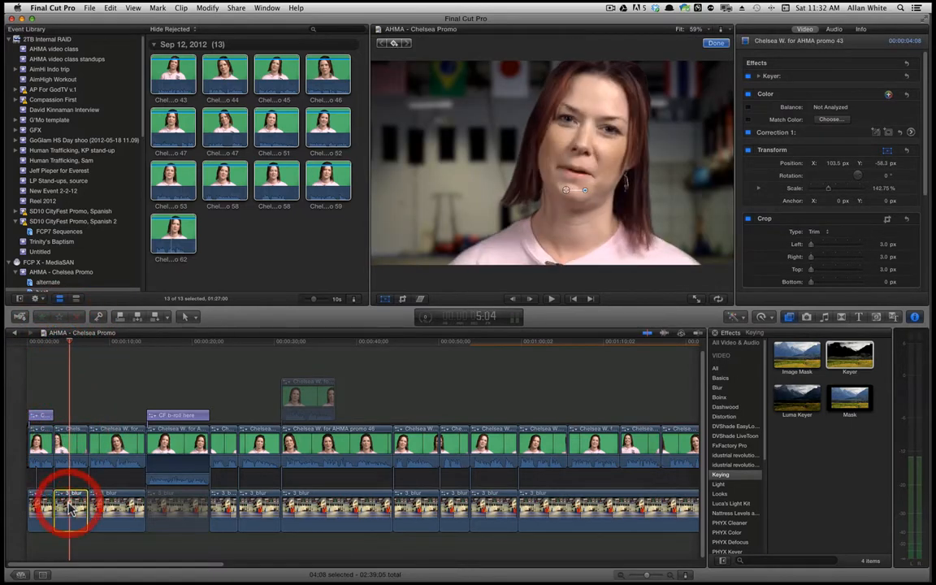
pyautogui.click(696, 31)
pyautogui.click(682, 50)
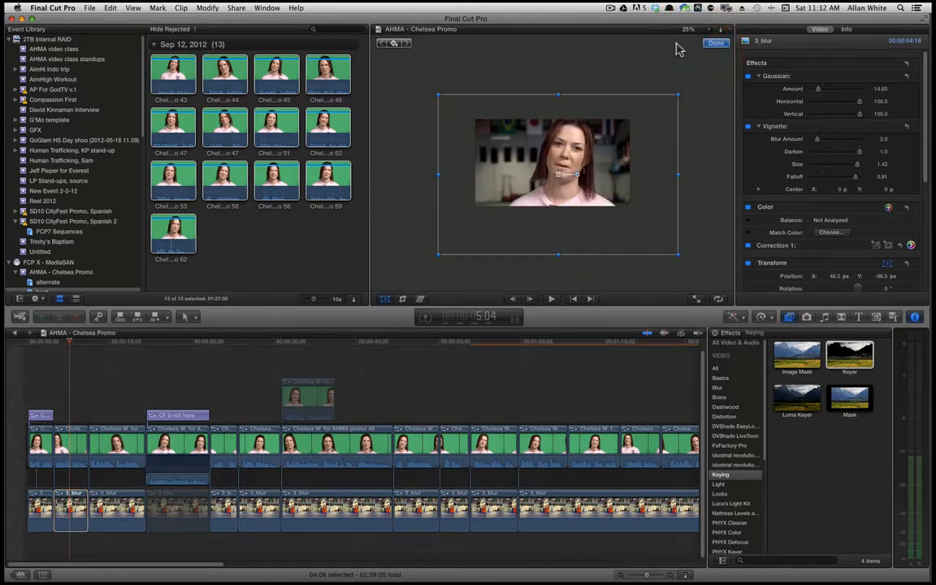
# Go through the first and the following 3_blur background clips to compare their transform frames, ending on the long last clip.
pyautogui.click(40, 347)
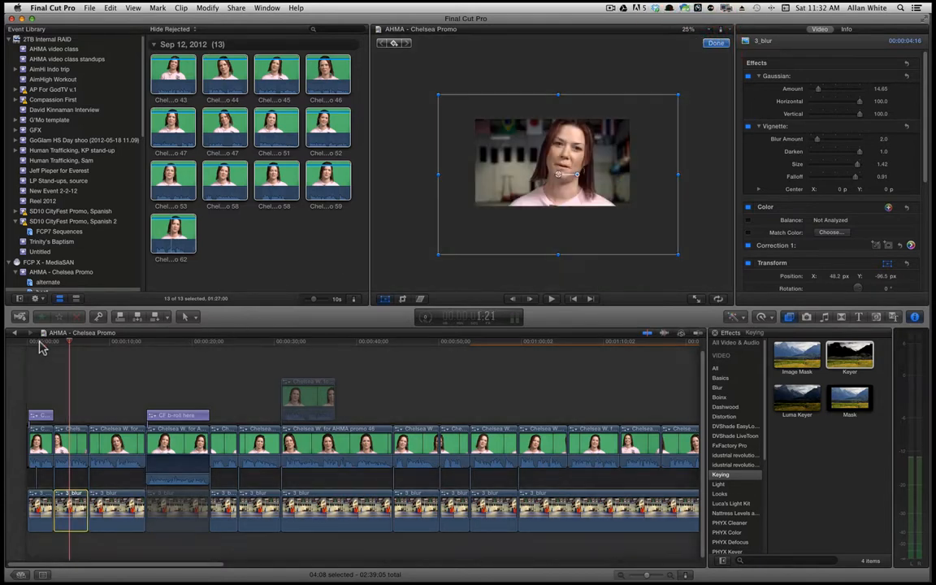
pyautogui.click(36, 512)
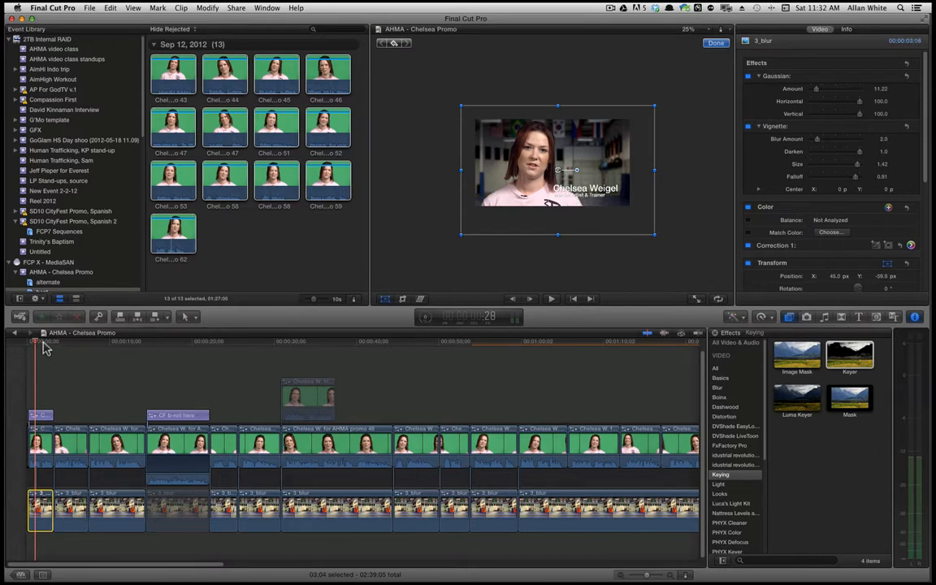
pyautogui.moveTo(46, 346); pyautogui.dragTo(226, 335)
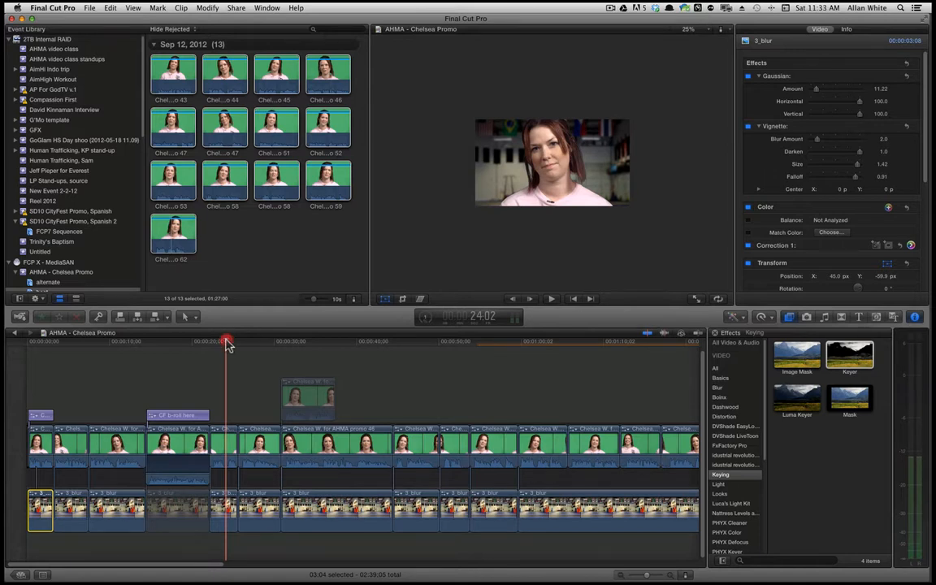
pyautogui.moveTo(228, 344); pyautogui.dragTo(397, 345)
pyautogui.doubleClick(259, 502)
pyautogui.click(413, 518)
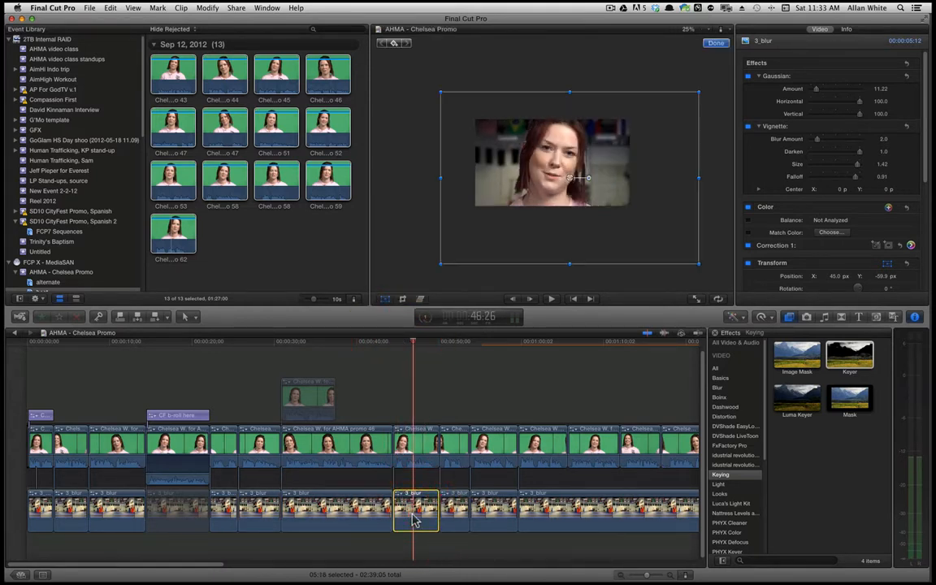
pyautogui.click(484, 344)
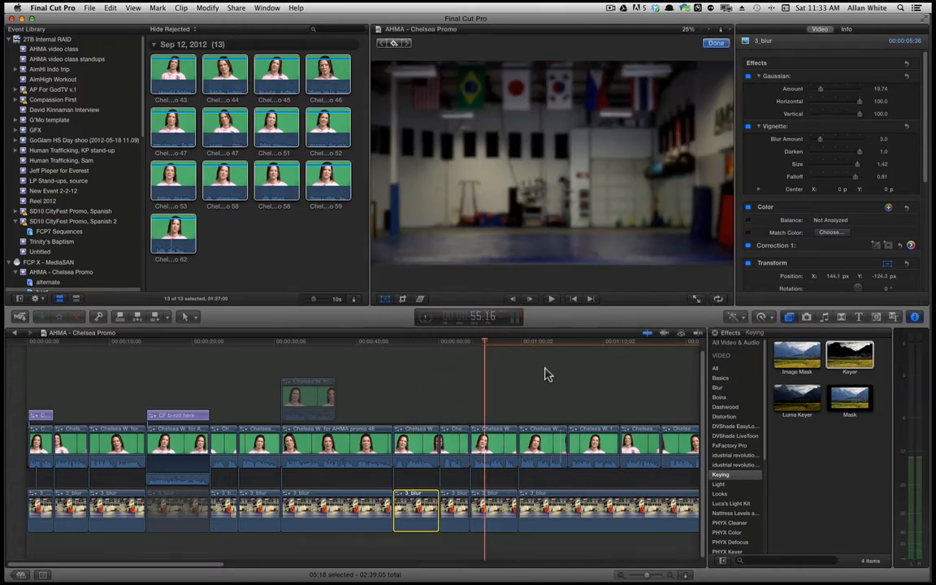
pyautogui.click(543, 341)
pyautogui.click(546, 506)
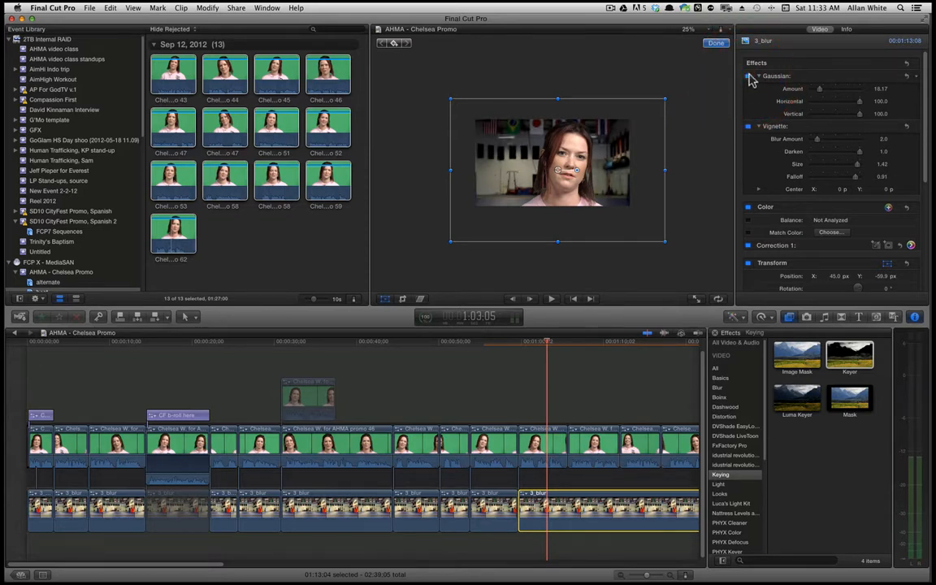
# Fit the image to the viewer and toggle the long 3_blur clip's Gaussian blur off and on to compare.
pyautogui.click(687, 30)
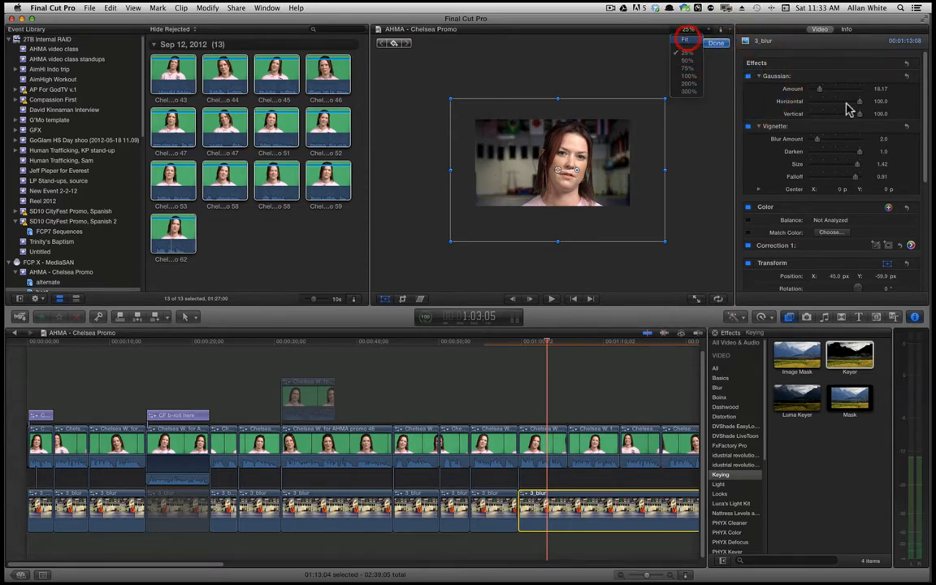
pyautogui.click(689, 38)
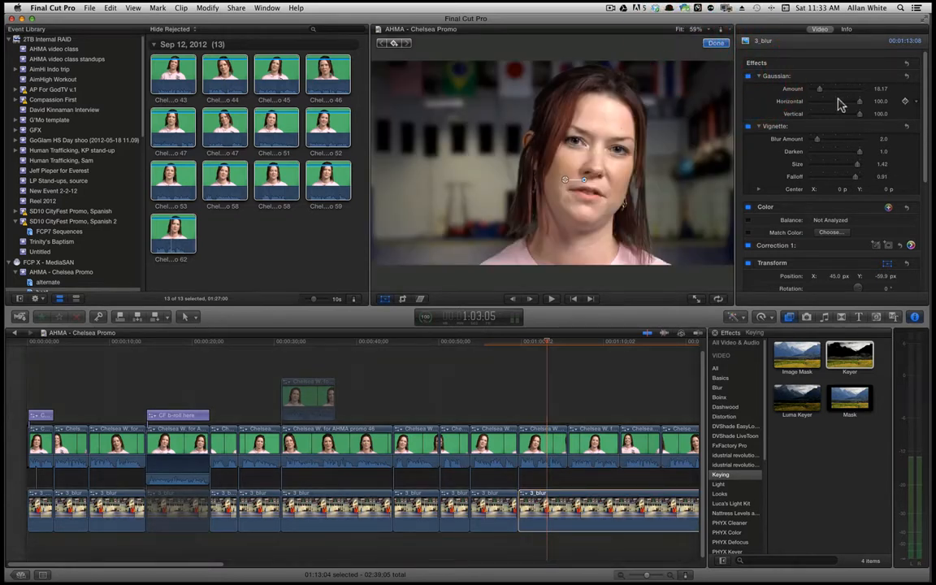
pyautogui.click(749, 77)
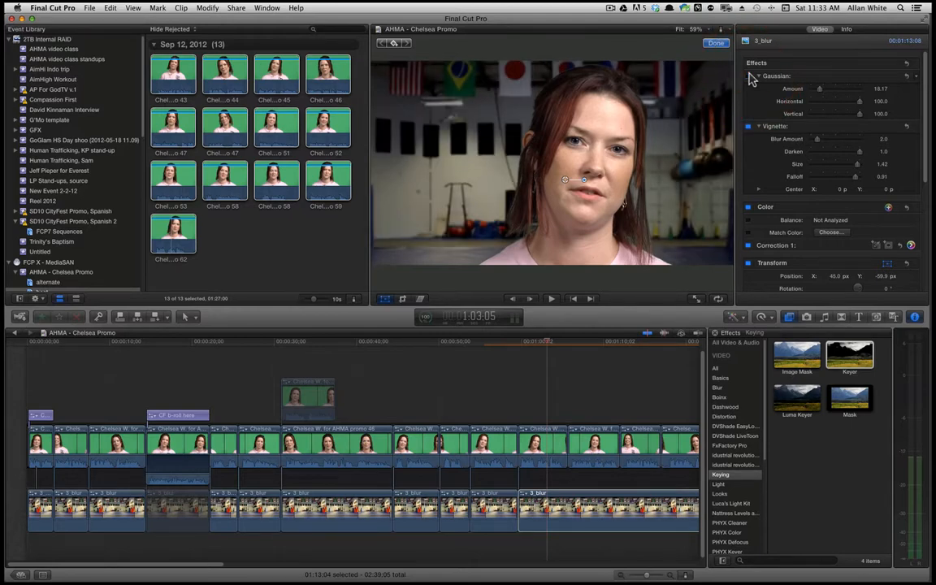
pyautogui.click(749, 76)
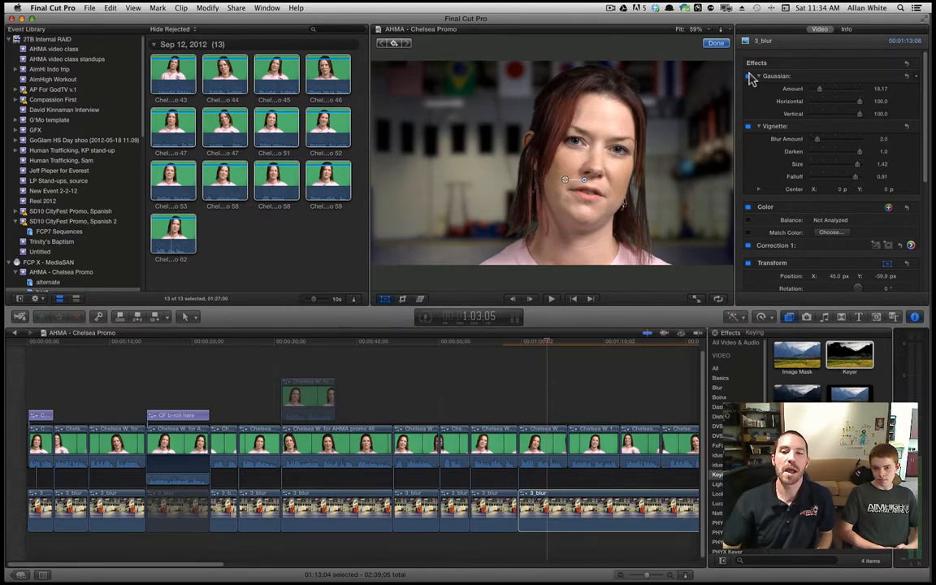
# Scrub to 1:03:22 and repeatedly toggle the background clip's Vignette effect to compare the image with and without it.
pyautogui.click(538, 343)
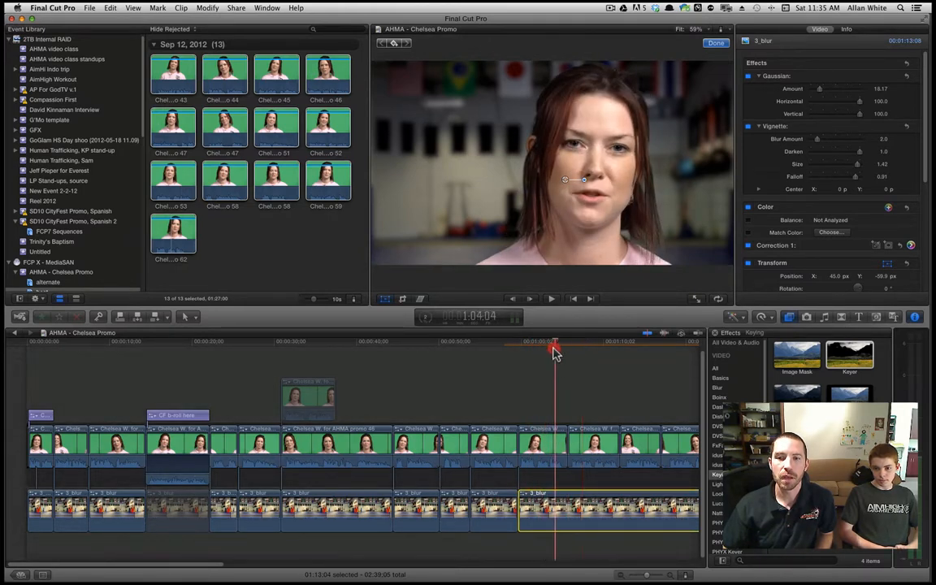
pyautogui.click(748, 127)
pyautogui.click(748, 127)
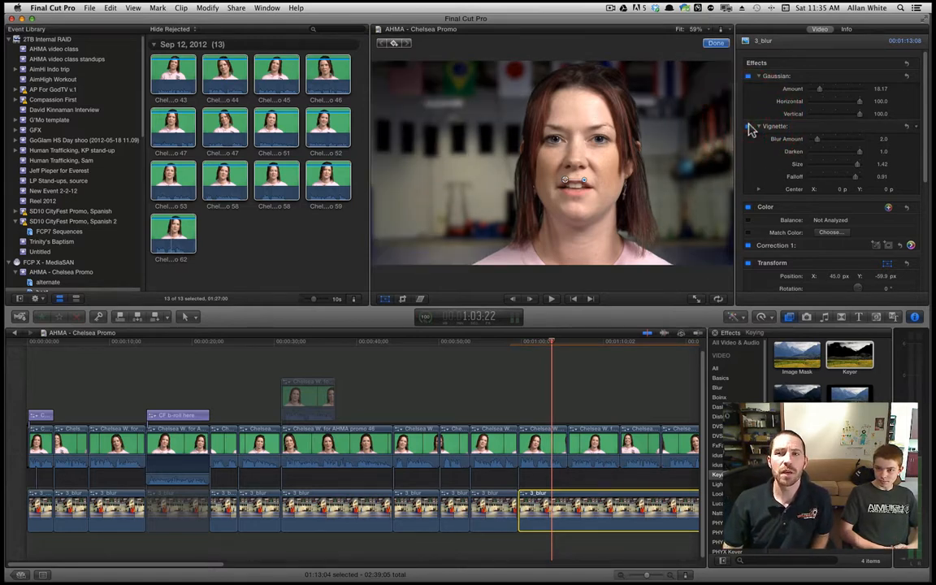
pyautogui.click(748, 127)
pyautogui.click(748, 127)
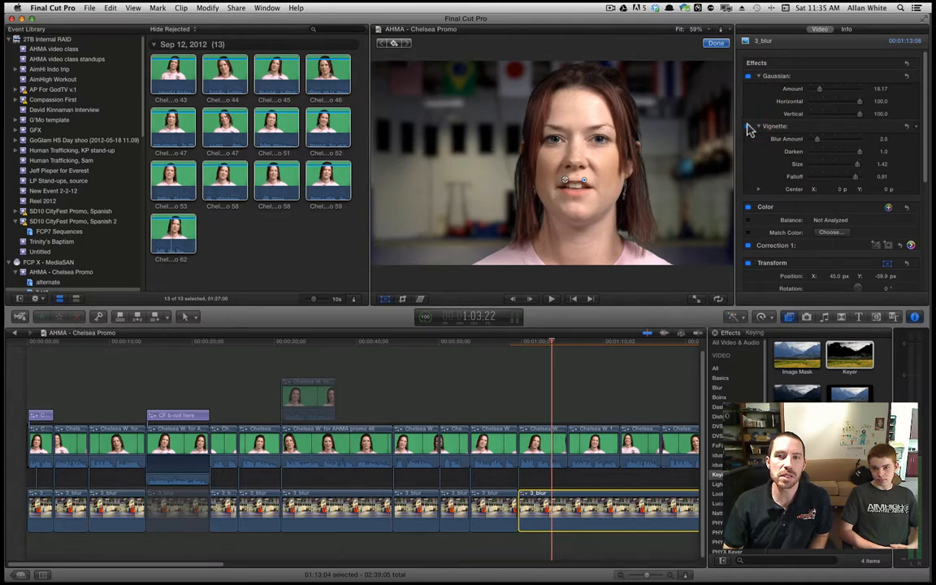
pyautogui.click(749, 127)
pyautogui.click(748, 127)
# Toggle the long 3_blur background clip's Color correction off and on repeatedly to compare the image with and without it.
pyautogui.scroll(-1, 806, 268)
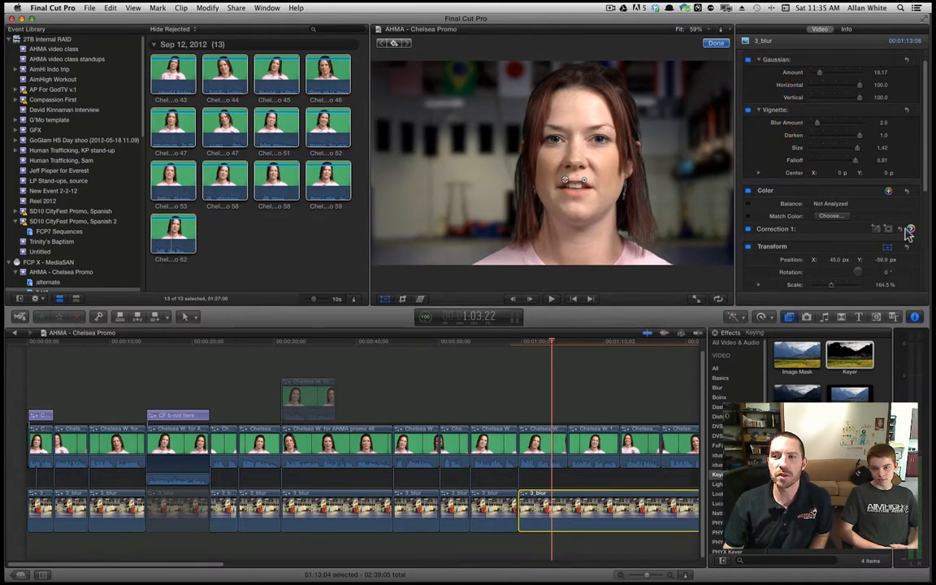
pyautogui.click(748, 191)
pyautogui.click(748, 191)
pyautogui.click(748, 191)
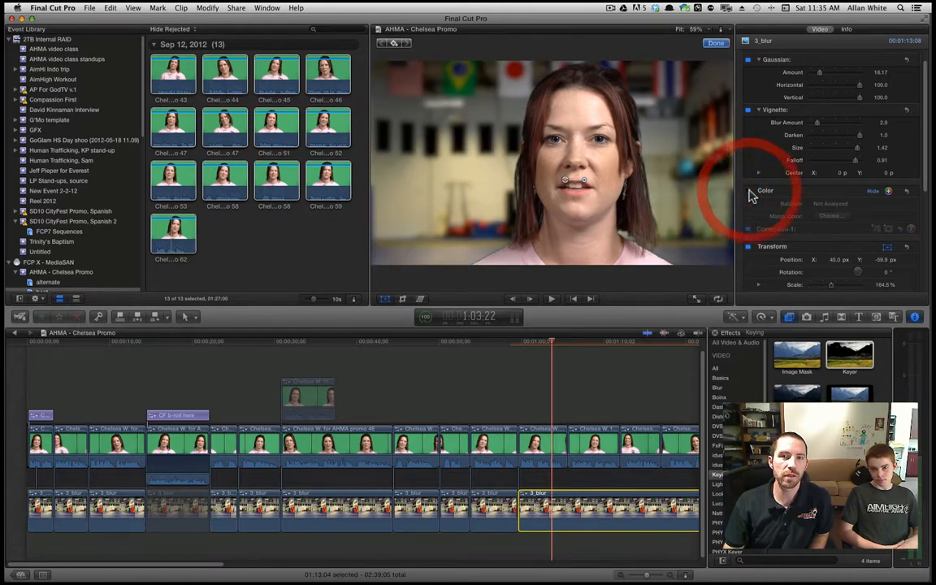
pyautogui.click(747, 191)
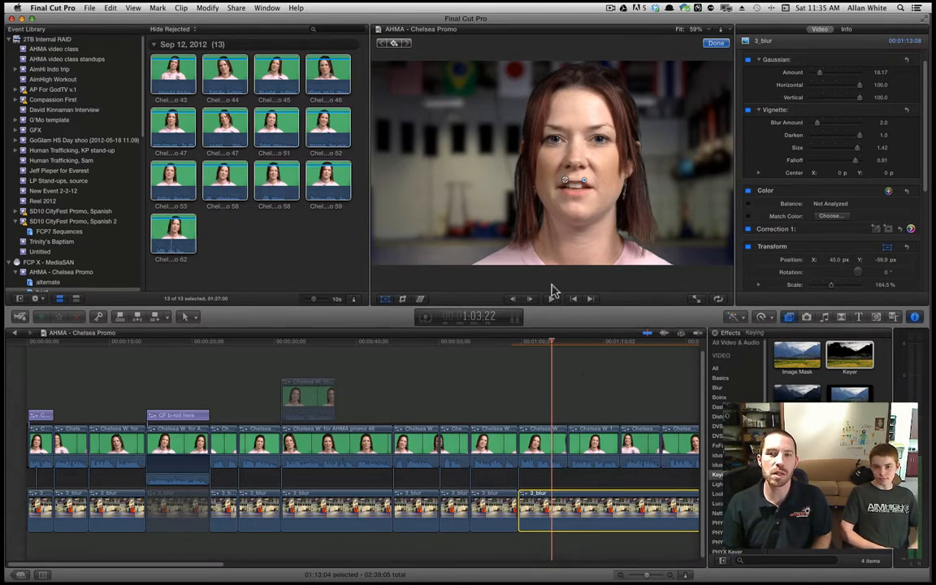
# Open the CF Holy Night Promo 1 project from the Project Library and play part of its opening.
pyautogui.click(278, 194)
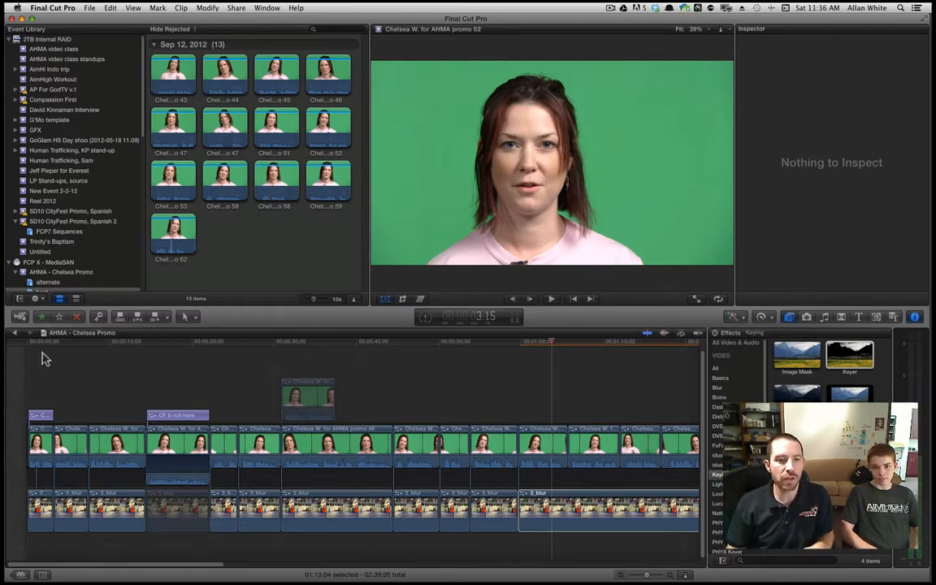
pyautogui.click(19, 575)
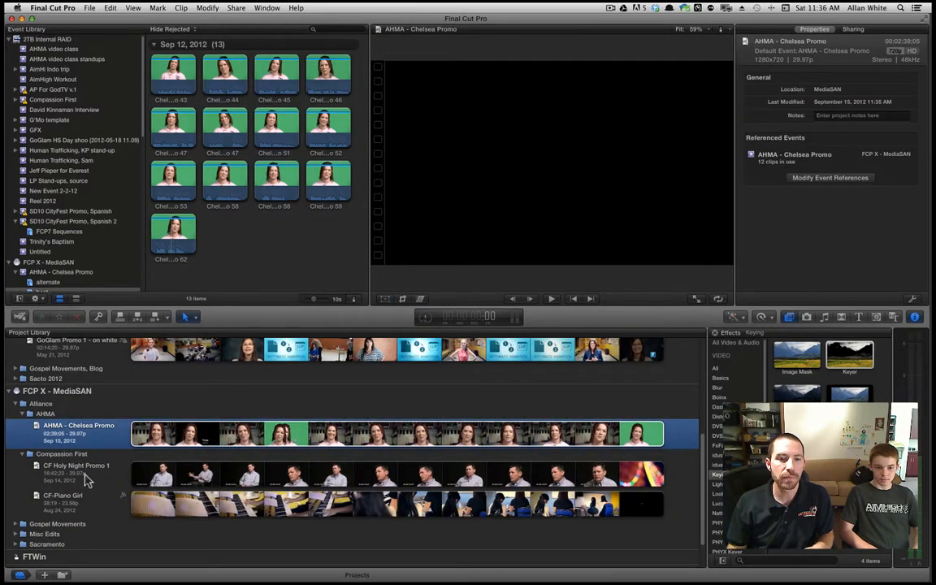
pyautogui.click(77, 469)
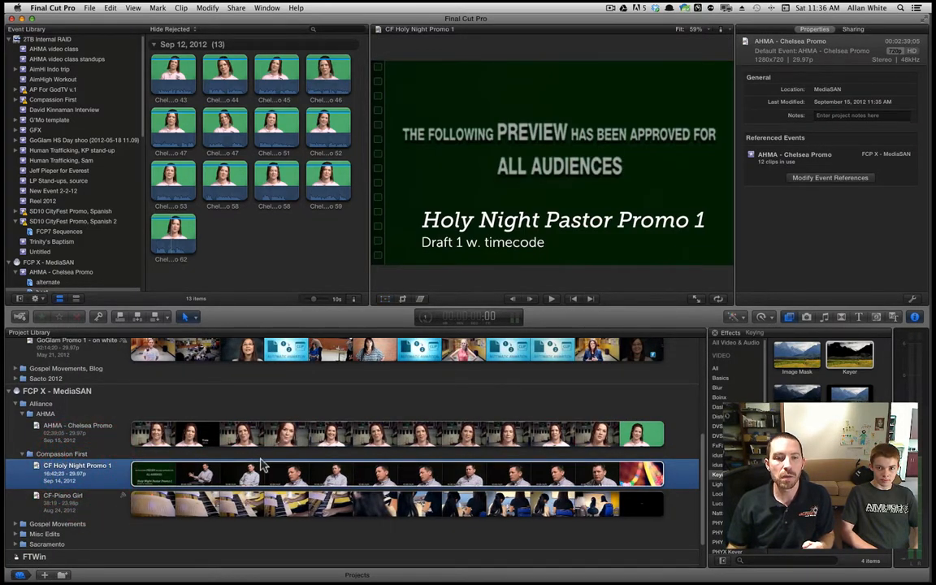
pyautogui.doubleClick(260, 464)
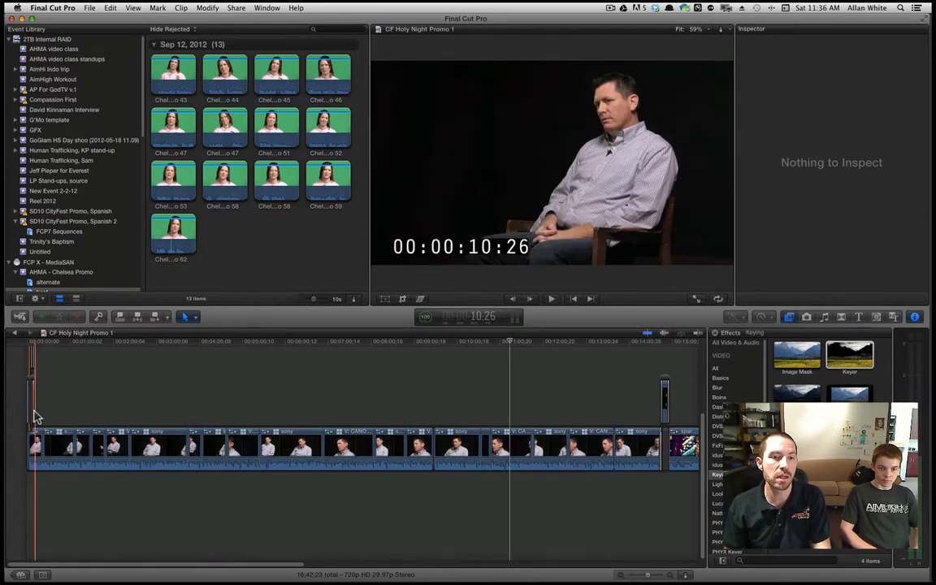
pyautogui.press('space')
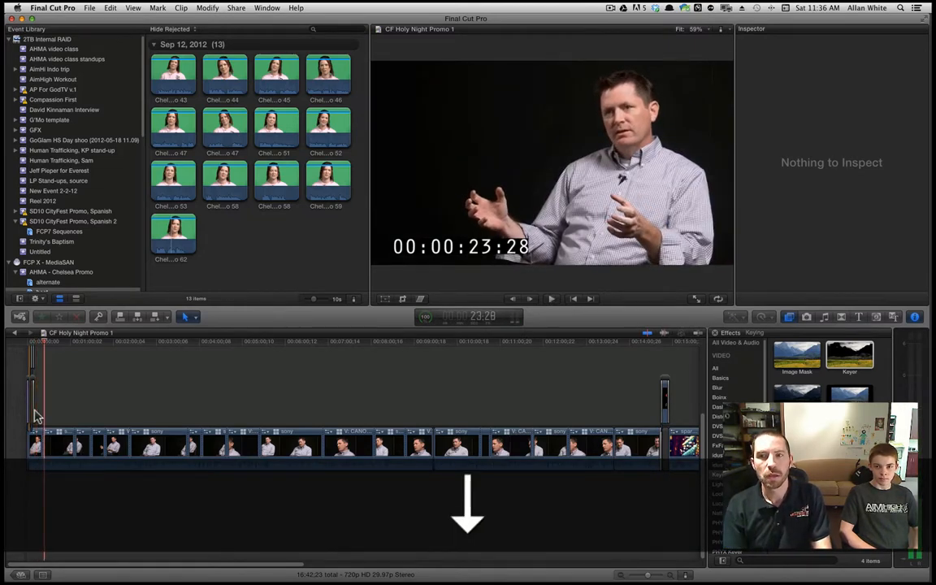
pyautogui.press('space')
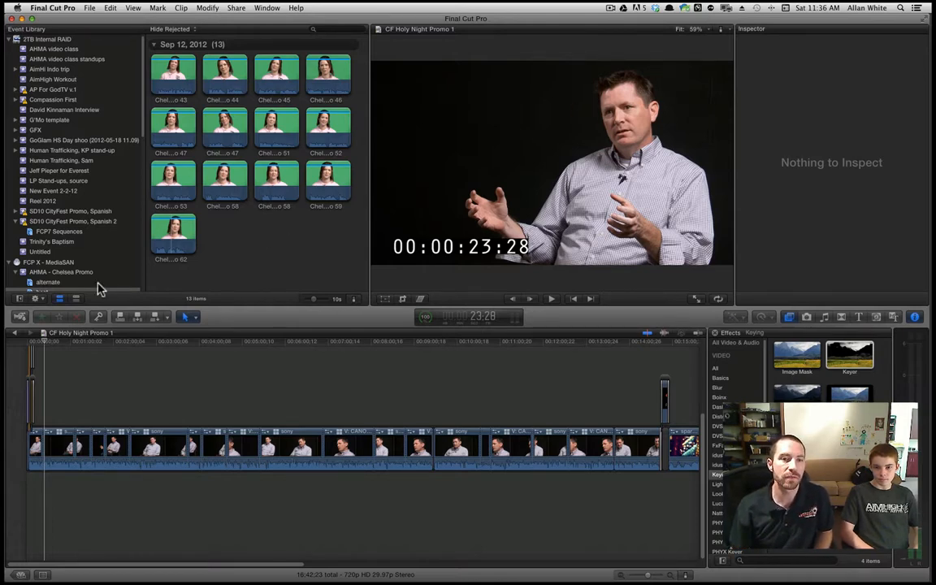
# Return to the Project Library and select the Go Glam Edits 1 project to preview its footage.
pyautogui.click(20, 574)
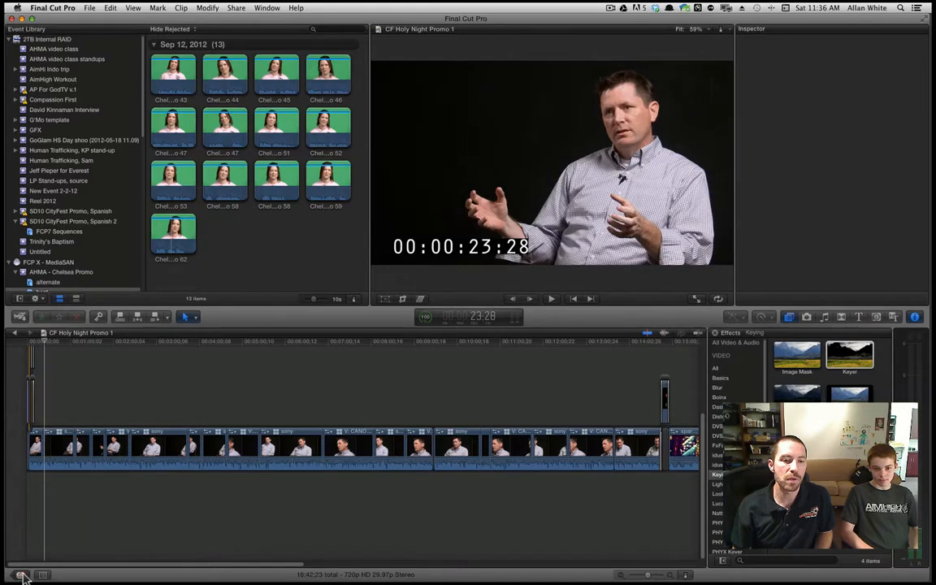
pyautogui.scroll(5, 120, 439)
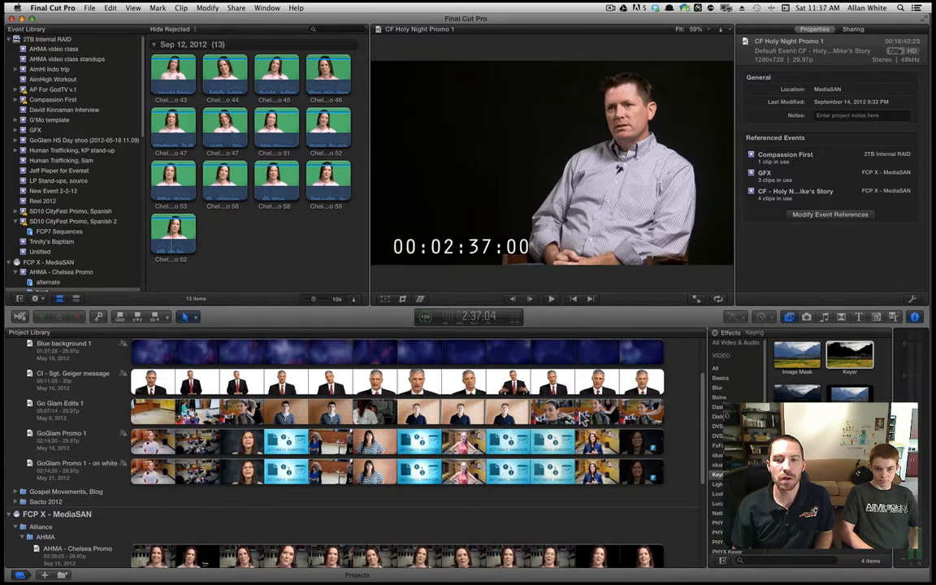
pyautogui.click(569, 417)
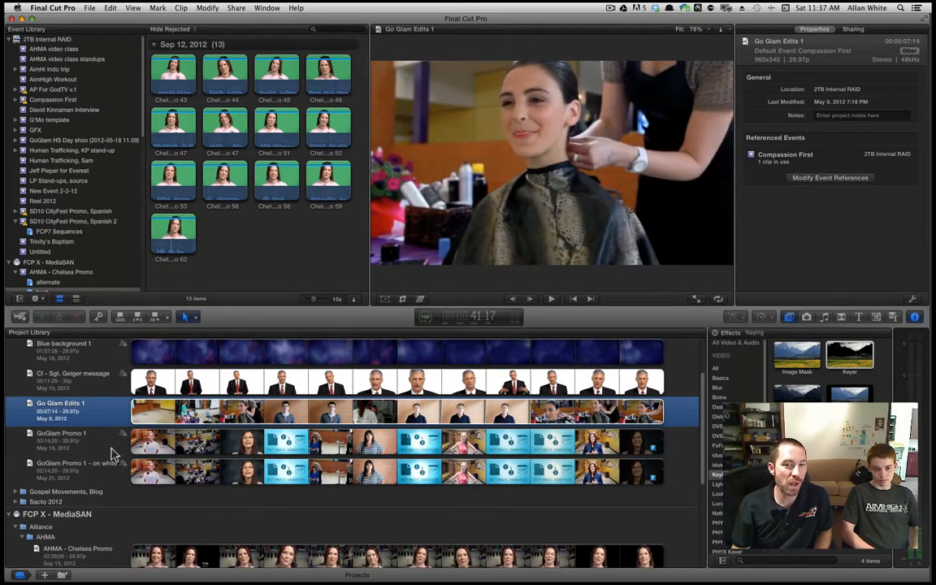
# Reopen the AHMA promo project, scrub its timeline, and go back to the CF Holy Night Promo 1 timeline.
pyautogui.scroll(-2, 110, 487)
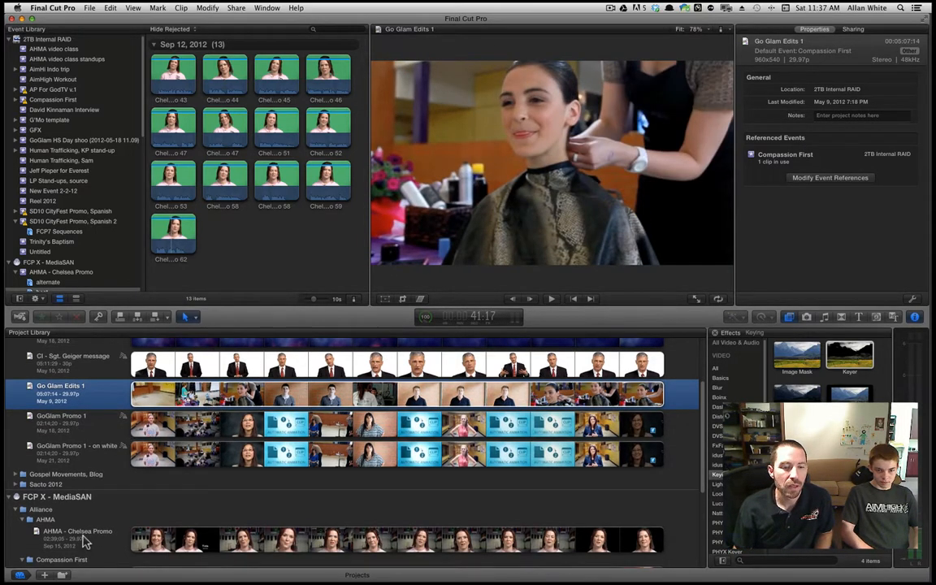
pyautogui.doubleClick(85, 542)
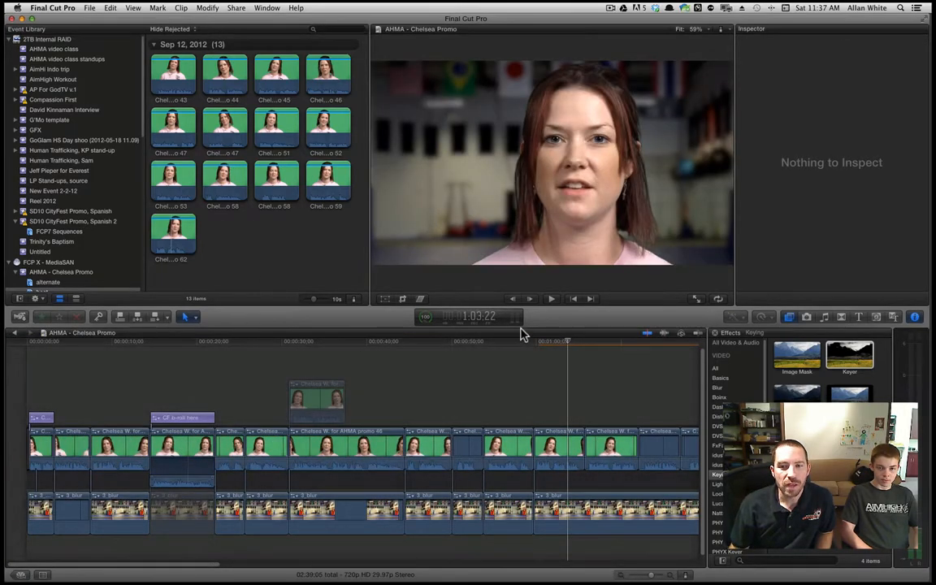
pyautogui.moveTo(524, 342)
pyautogui.mouseDown()
pyautogui.moveTo(220, 351)
pyautogui.moveTo(50, 372)
pyautogui.moveTo(88, 368)
pyautogui.moveTo(10, 351)
pyautogui.moveTo(251, 341)
pyautogui.moveTo(528, 350)
pyautogui.mouseUp()
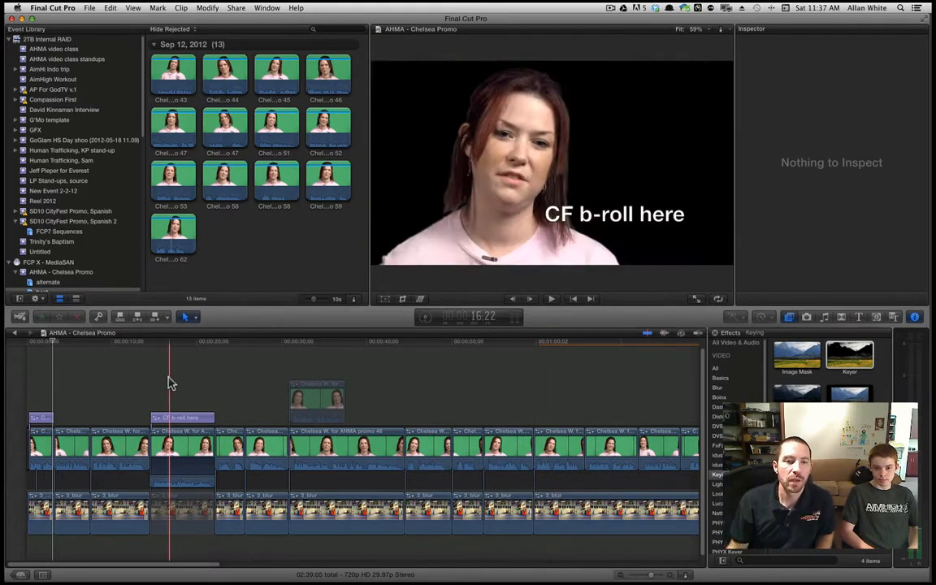
pyautogui.click(15, 333)
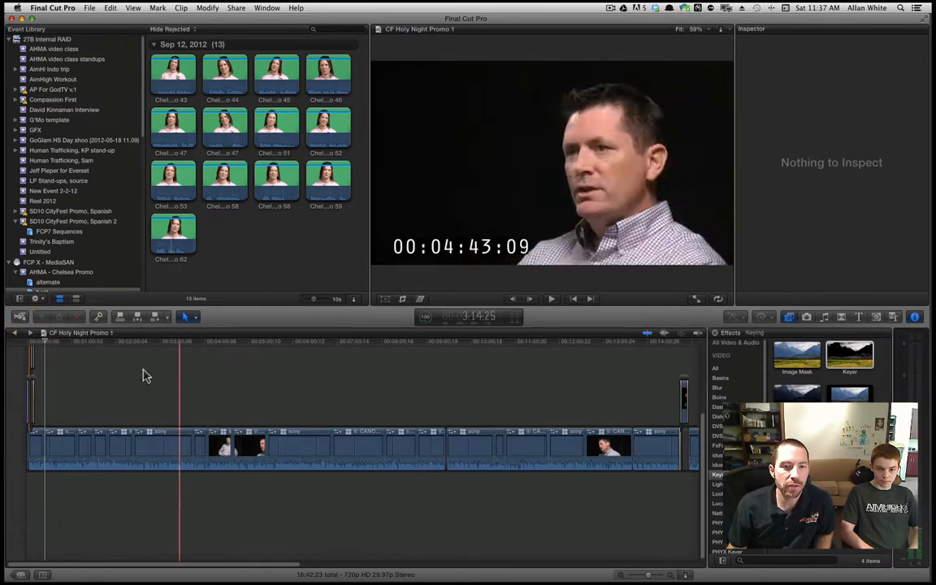
# Look through the Project Library, expanding and collapsing the Gospel Movements, Blog and Sacto 2012 folders to check their projects.
pyautogui.click(20, 574)
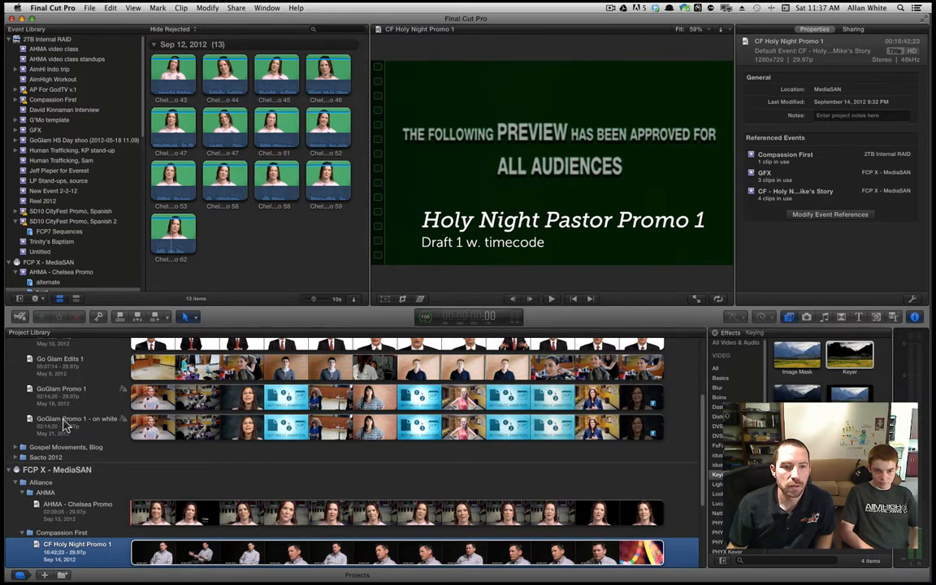
pyautogui.scroll(-5, 71, 438)
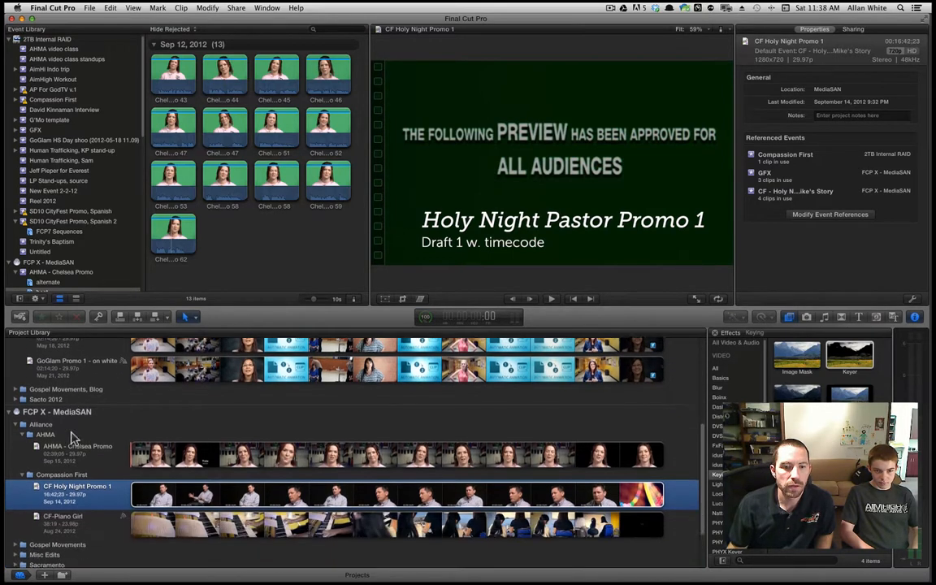
pyautogui.scroll(3, 72, 438)
pyautogui.scroll(6, 71, 439)
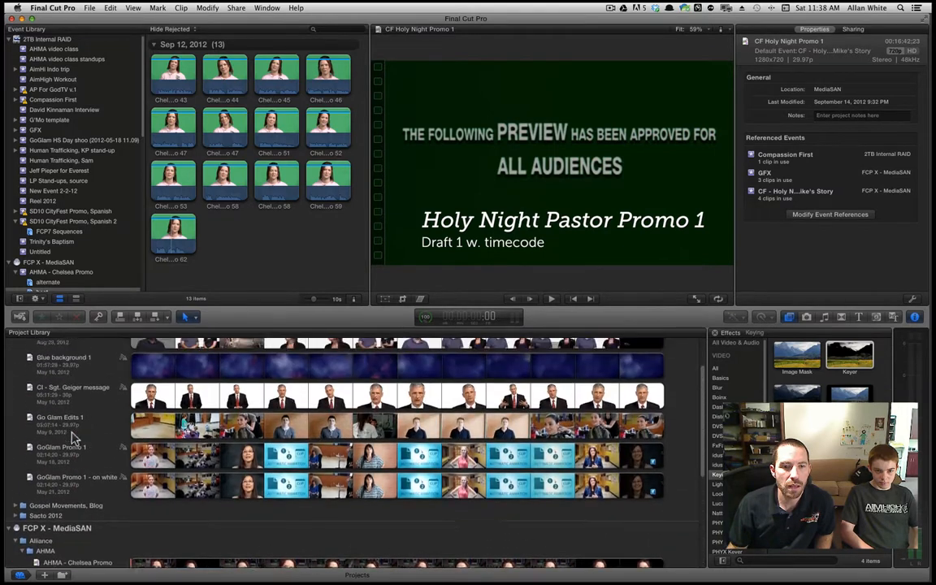
pyautogui.scroll(-3, 71, 438)
pyautogui.scroll(-1, 71, 439)
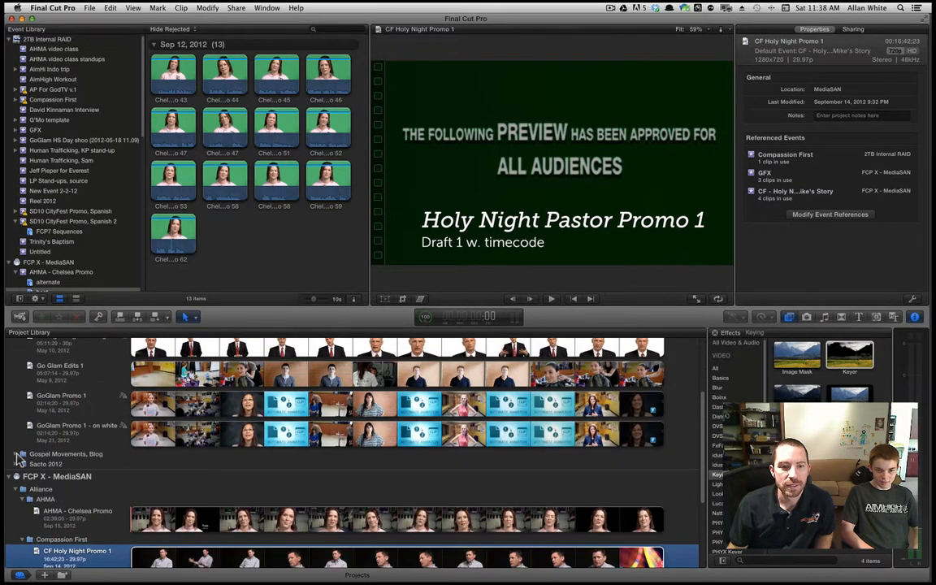
pyautogui.click(23, 454)
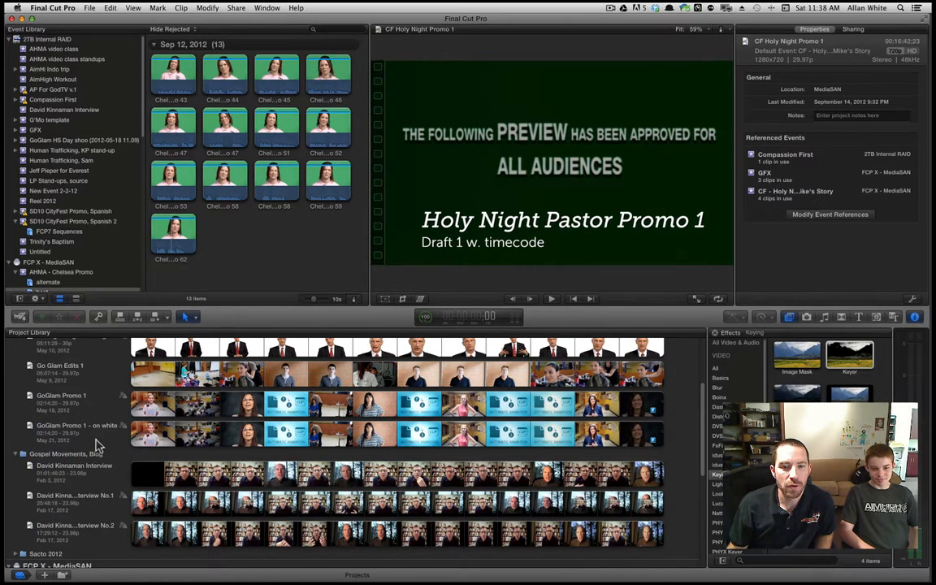
pyautogui.scroll(-2, 77, 451)
pyautogui.click(19, 441)
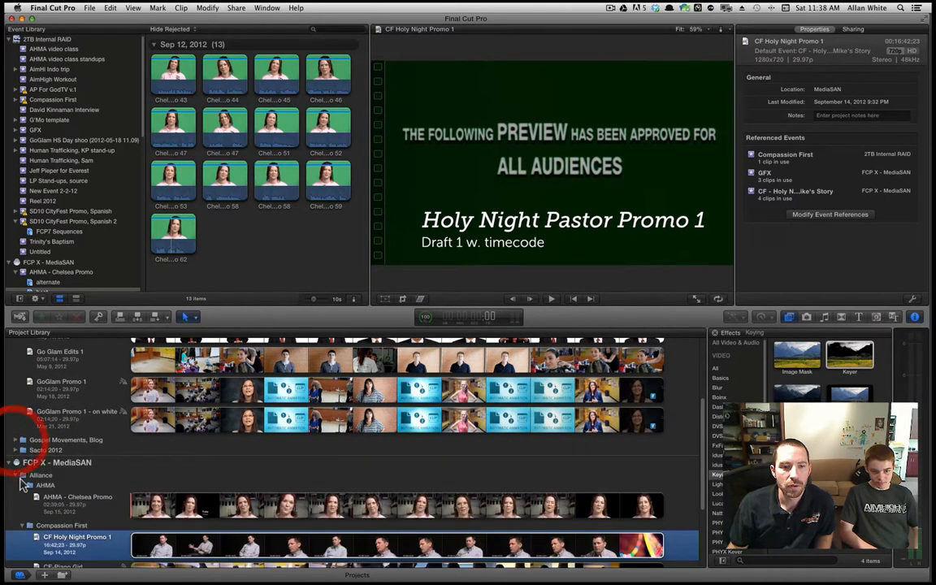
pyautogui.click(15, 450)
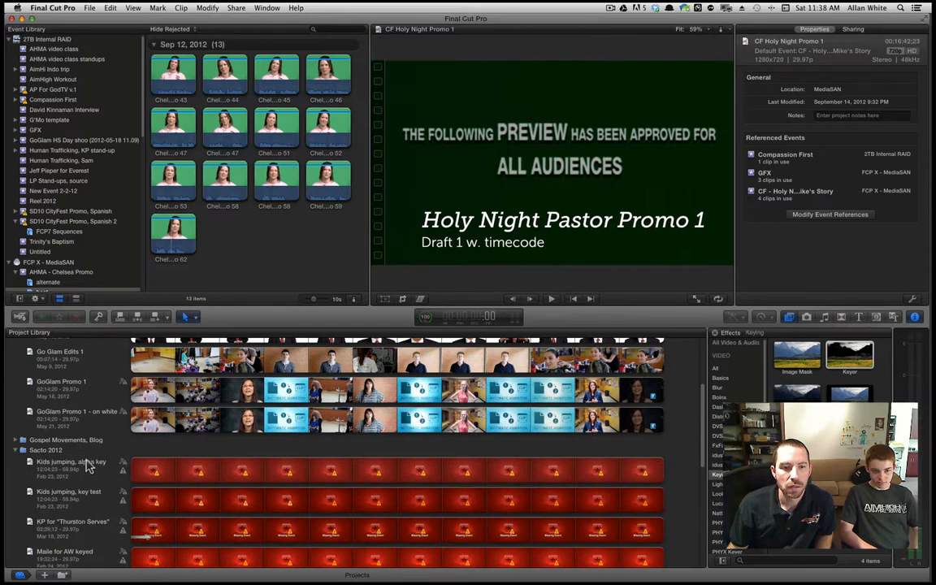
pyautogui.click(15, 450)
pyautogui.scroll(-3, 63, 460)
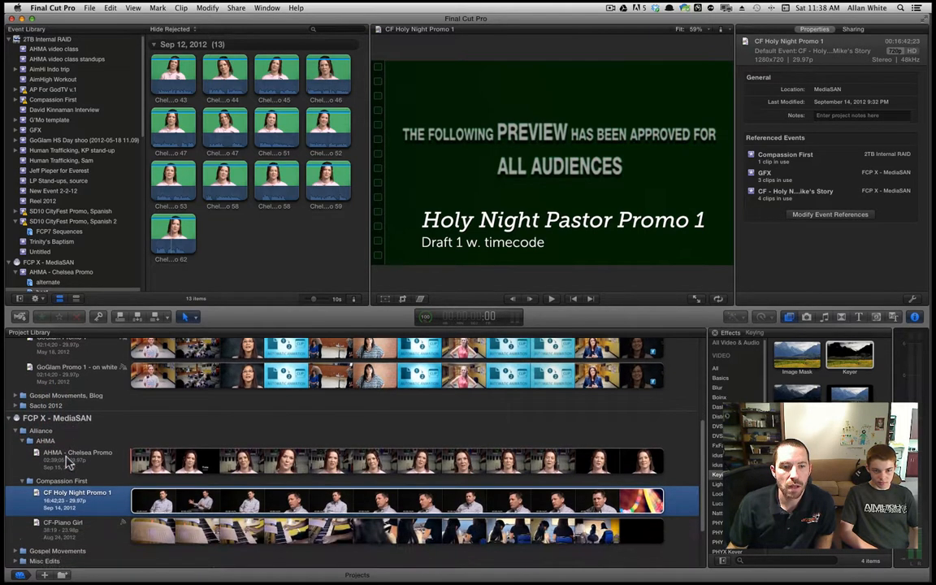
# Expand the Gospel Movements folder under FCP X - MediaSAN and select the first of its Church-School Partnerships projects.
pyautogui.scroll(-2, 70, 457)
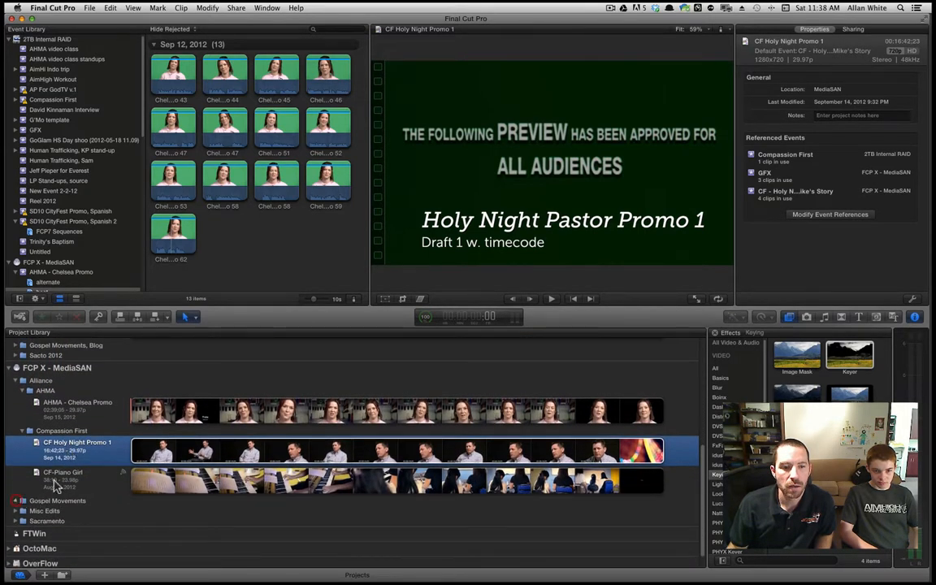
pyautogui.scroll(-5, 70, 465)
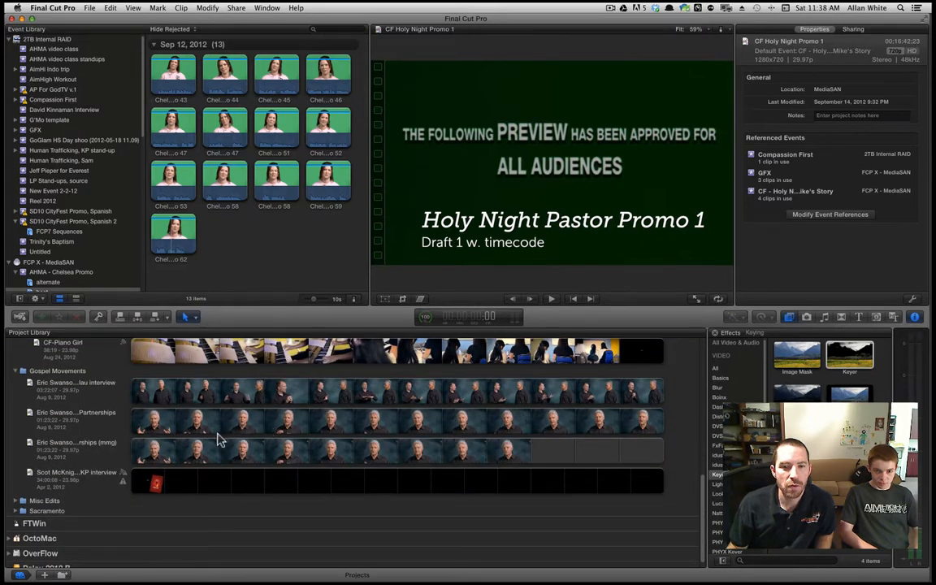
pyautogui.click(365, 426)
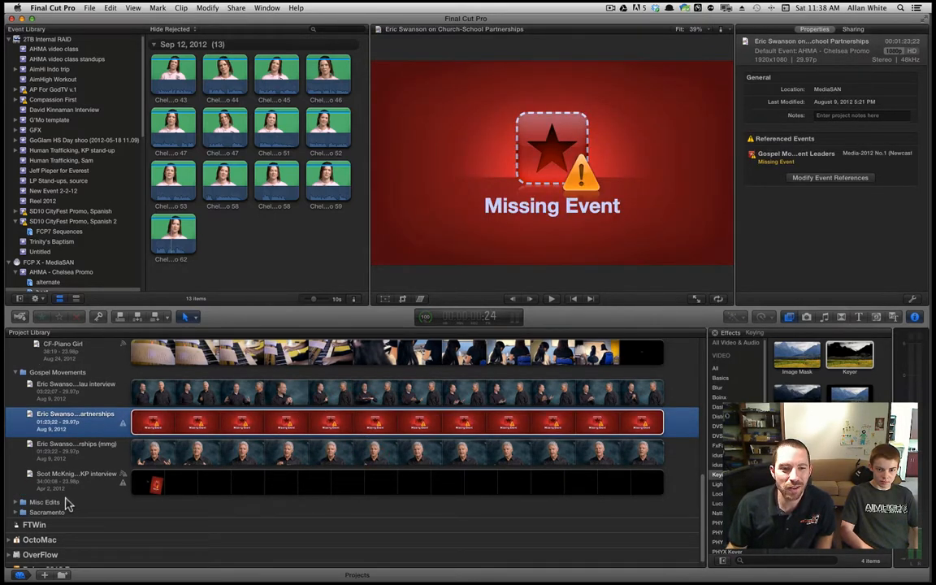
# Expand the Misc Edits folder and select the AP for TobyMac (Eye On It) project.
pyautogui.click(16, 502)
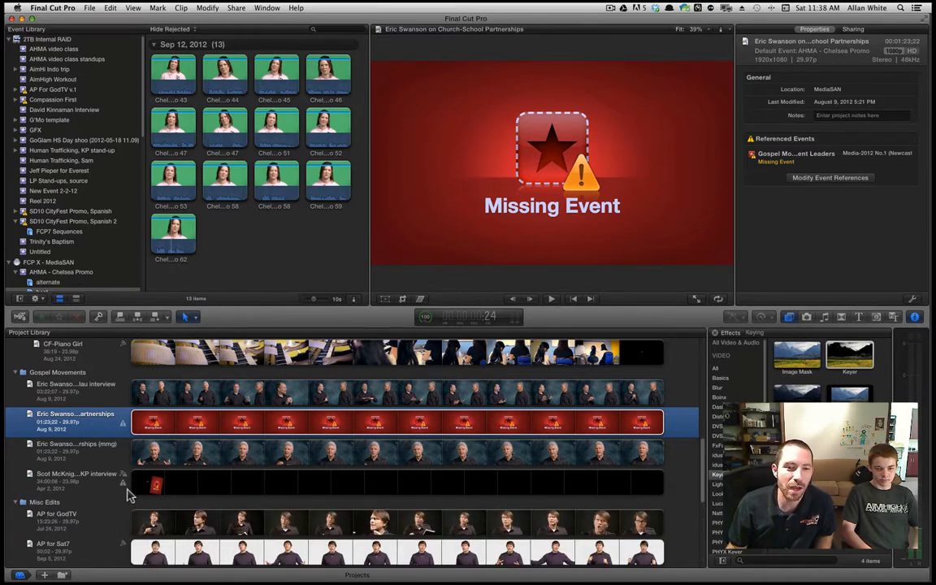
pyautogui.scroll(-4, 122, 495)
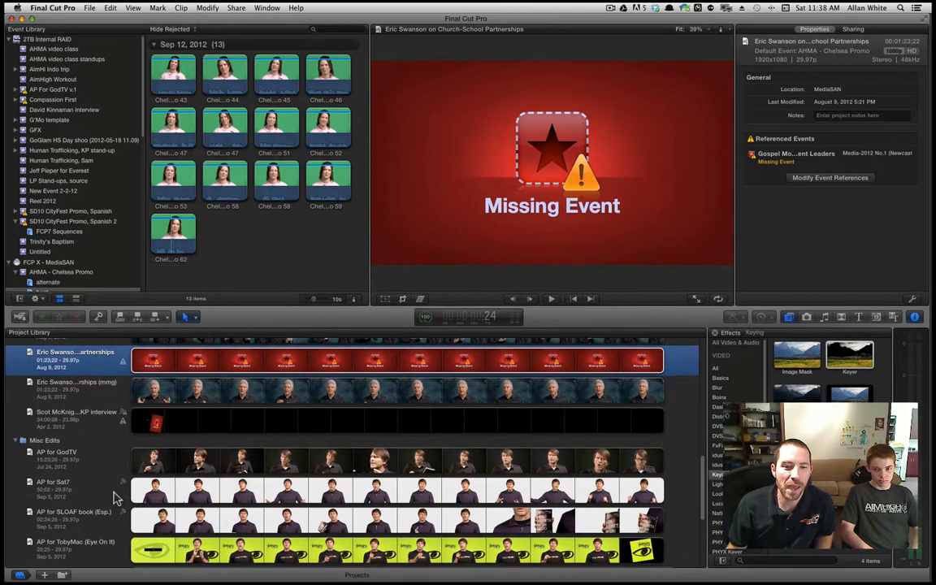
pyautogui.scroll(-3, 114, 498)
pyautogui.click(126, 512)
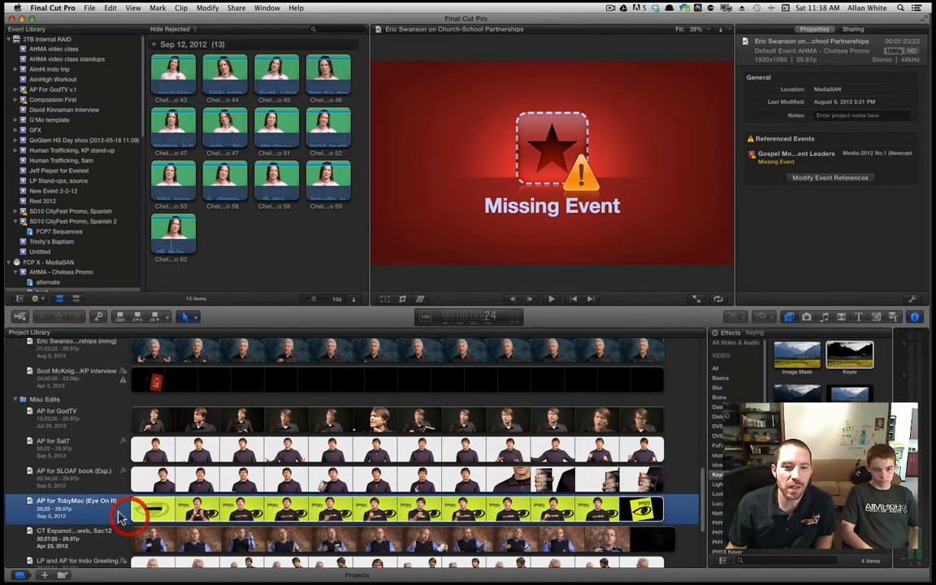
# Play and stop the opening of the TobyMac project from the Project Library to review its keyed presenter and graphics.
pyautogui.doubleClick(167, 515)
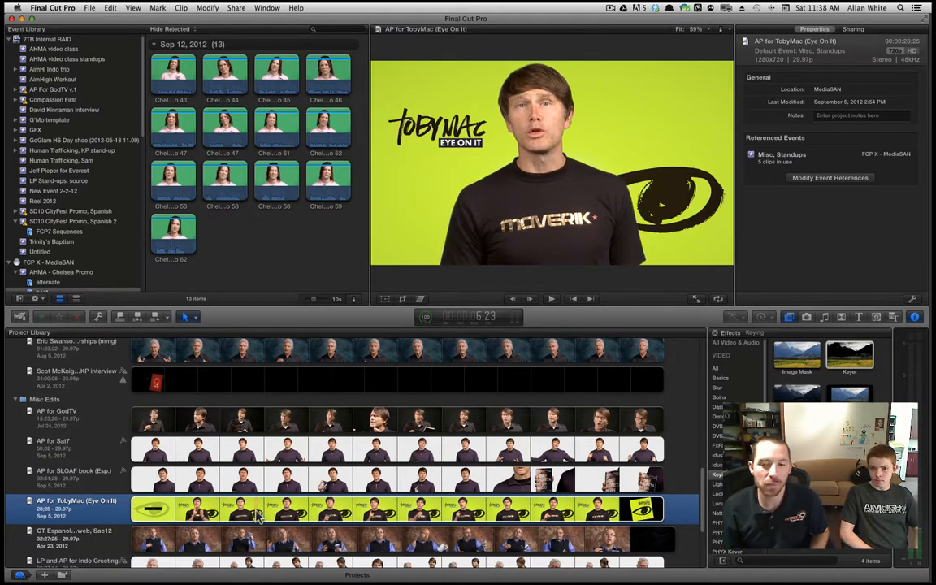
pyautogui.press('space')
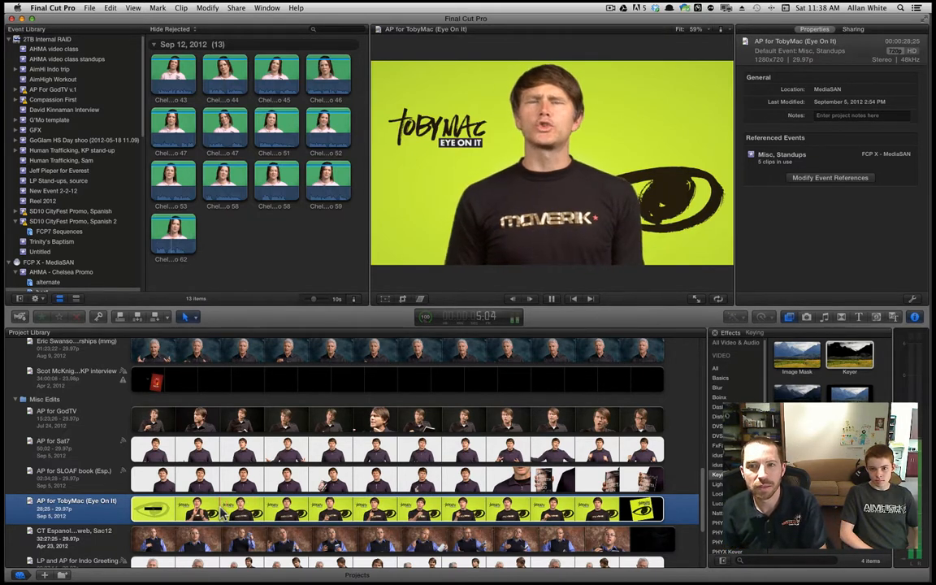
pyautogui.press('space')
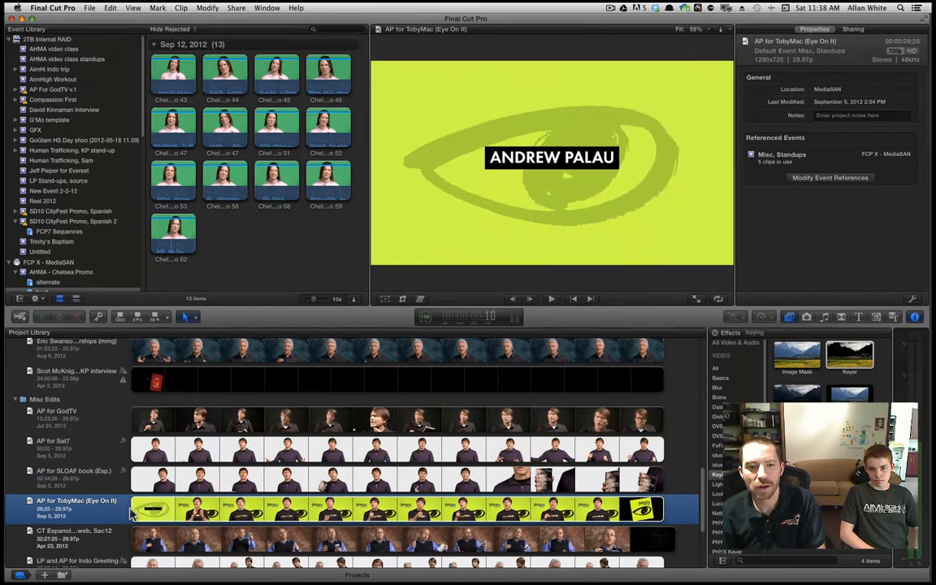
pyautogui.press('space')
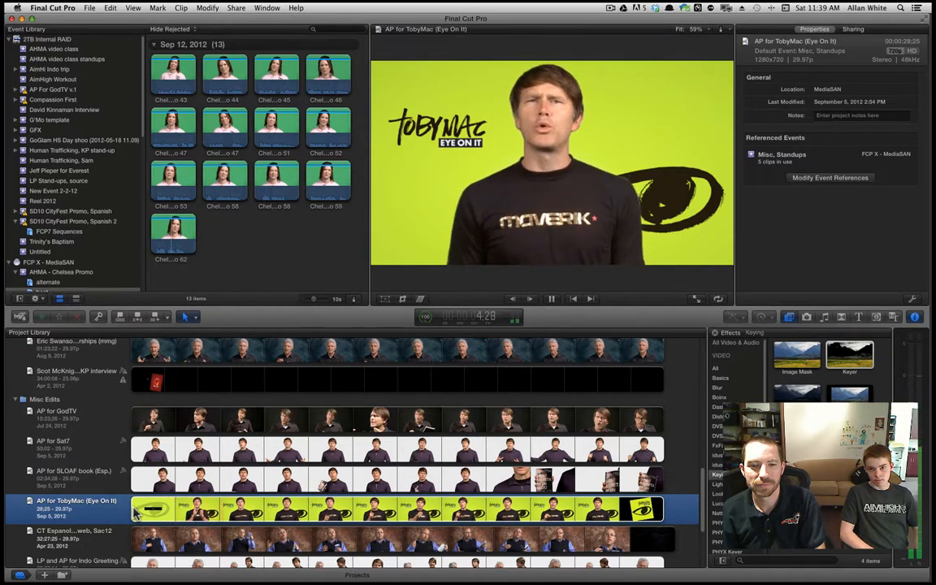
pyautogui.press('space')
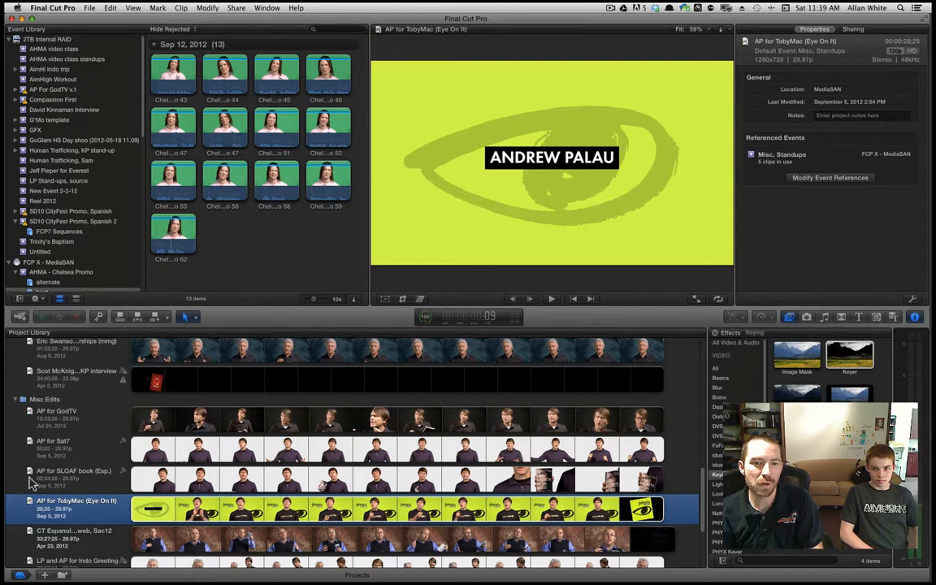
# Find the GoGlam Promo 1 project under Compassion First in the Project Library, preview it, and open it in the timeline.
pyautogui.scroll(-5, 29, 482)
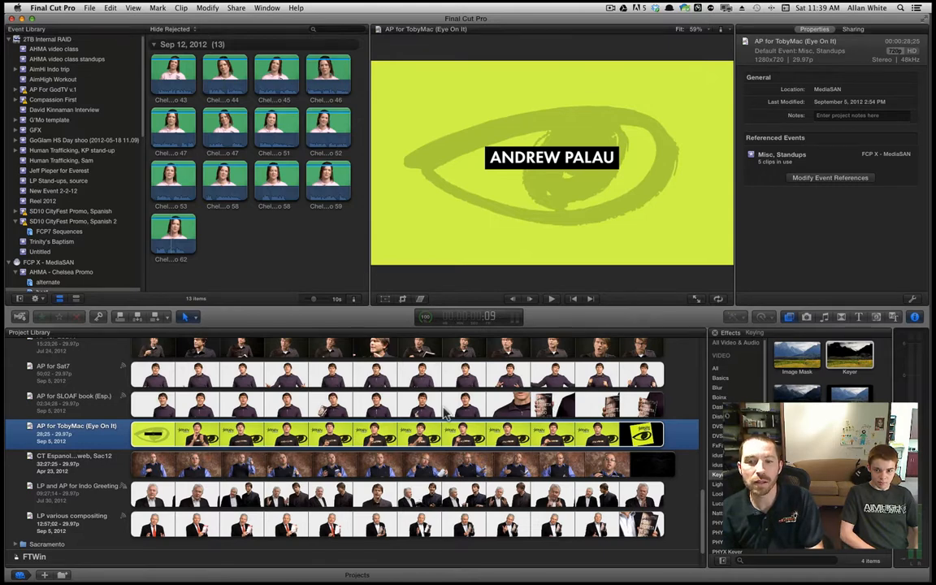
pyautogui.scroll(9, 74, 441)
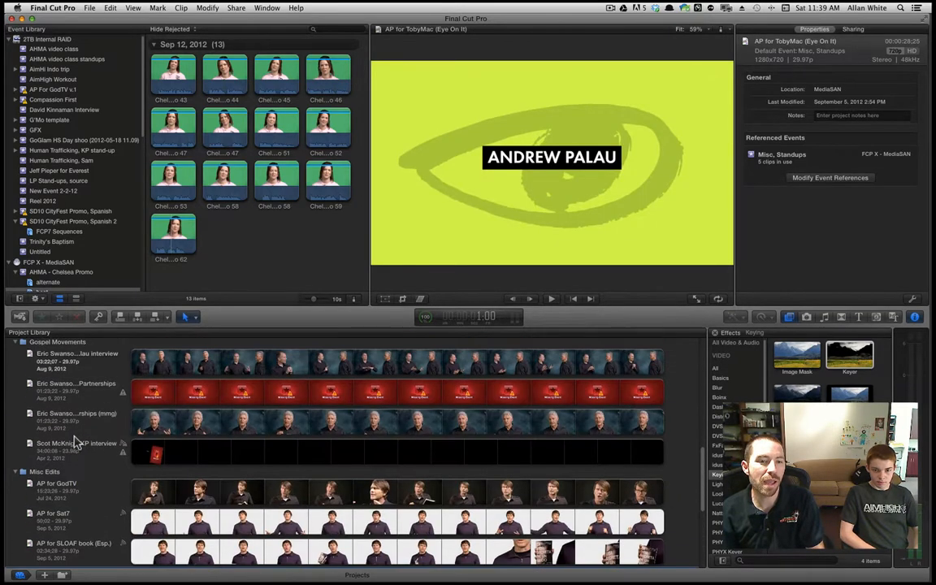
pyautogui.scroll(10, 75, 441)
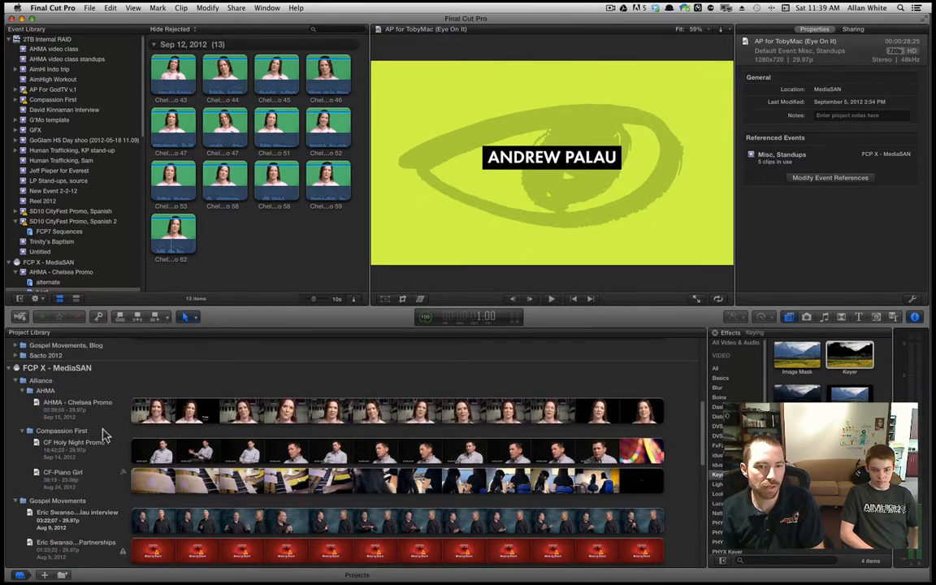
pyautogui.scroll(11, 93, 493)
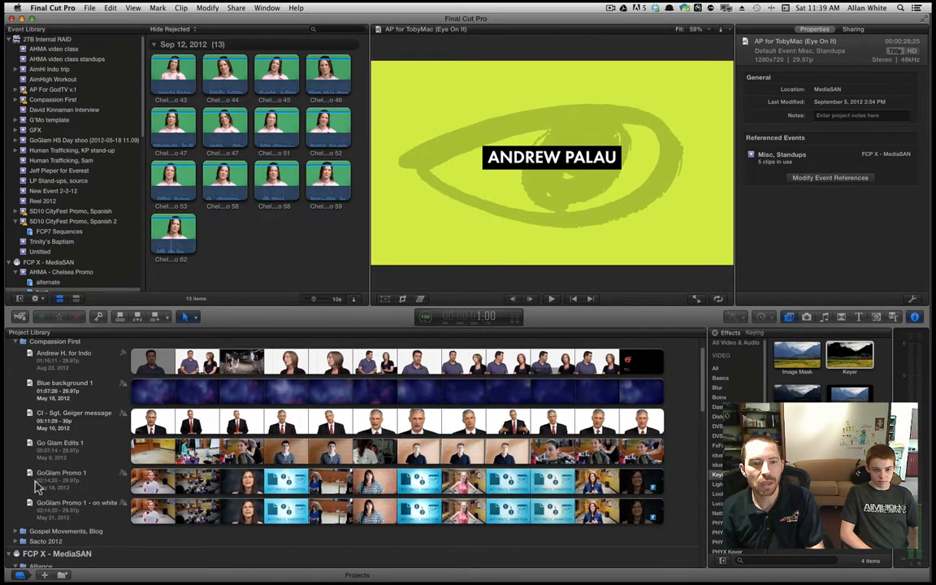
pyautogui.click(92, 487)
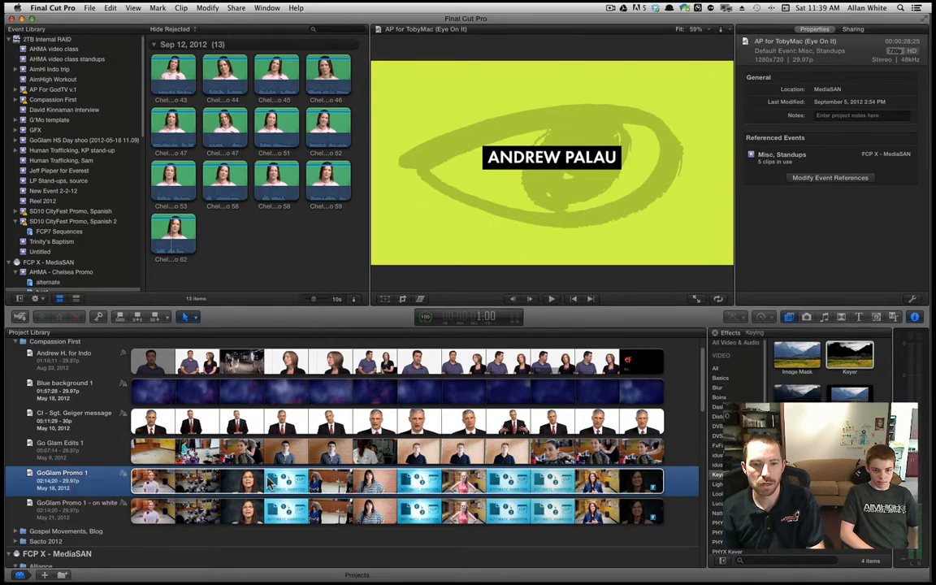
pyautogui.doubleClick(272, 482)
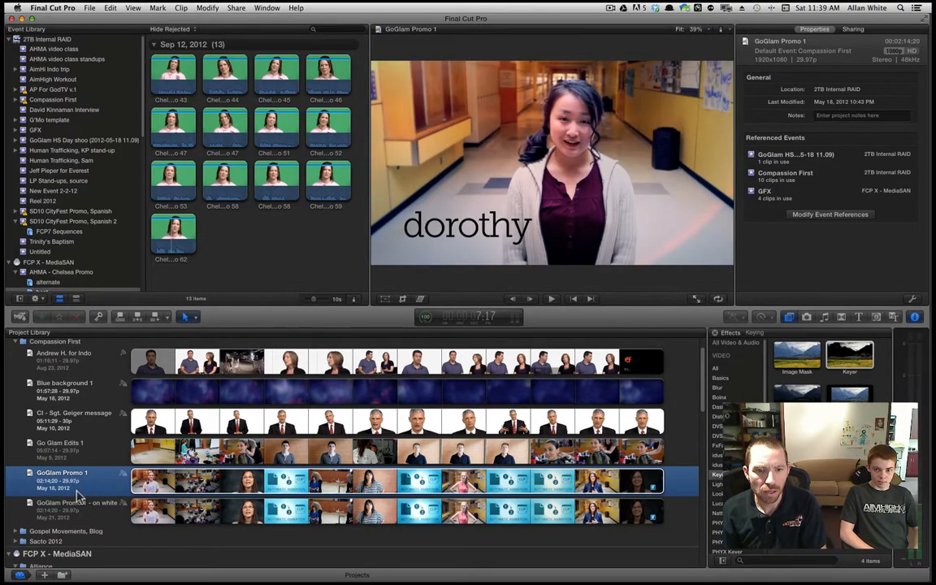
pyautogui.doubleClick(64, 474)
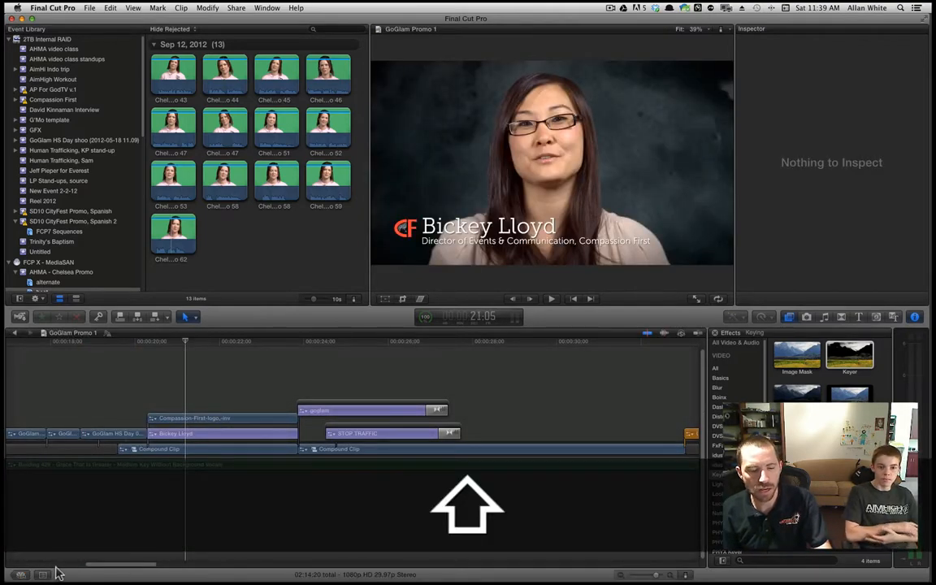
# Set the clip appearance of the GoGlam Promo 1 timeline to large audio waveforms with small filmstrips.
pyautogui.hotkey('shift', 'z')
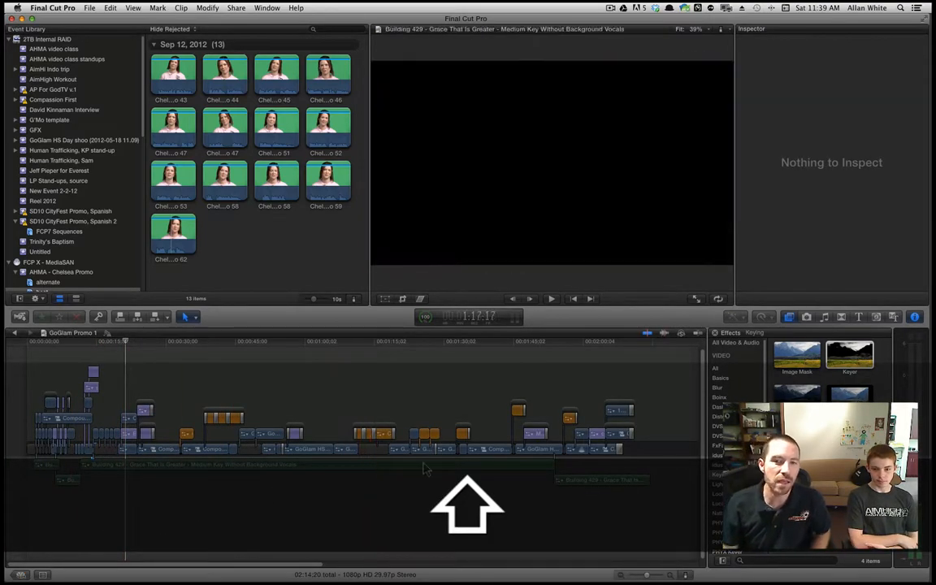
pyautogui.click(685, 575)
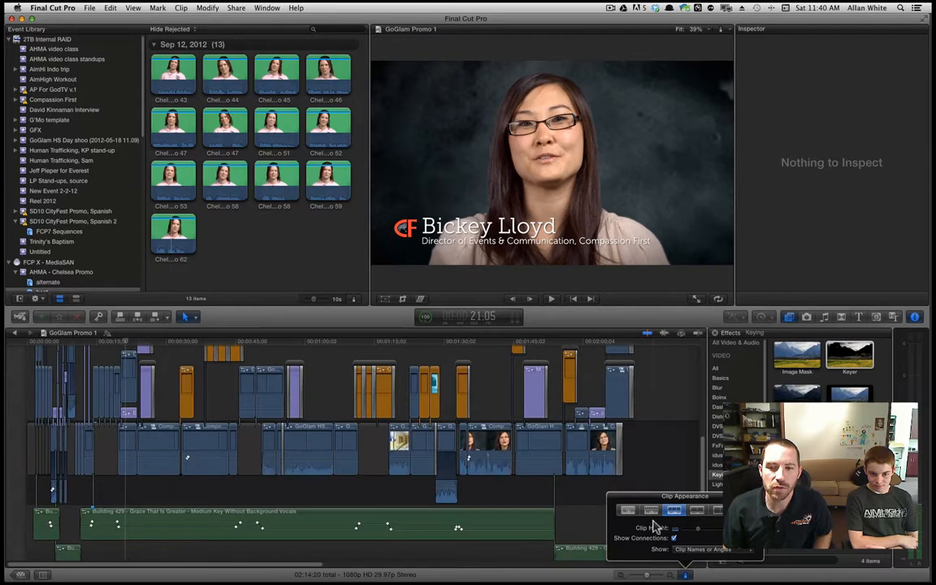
pyautogui.click(650, 510)
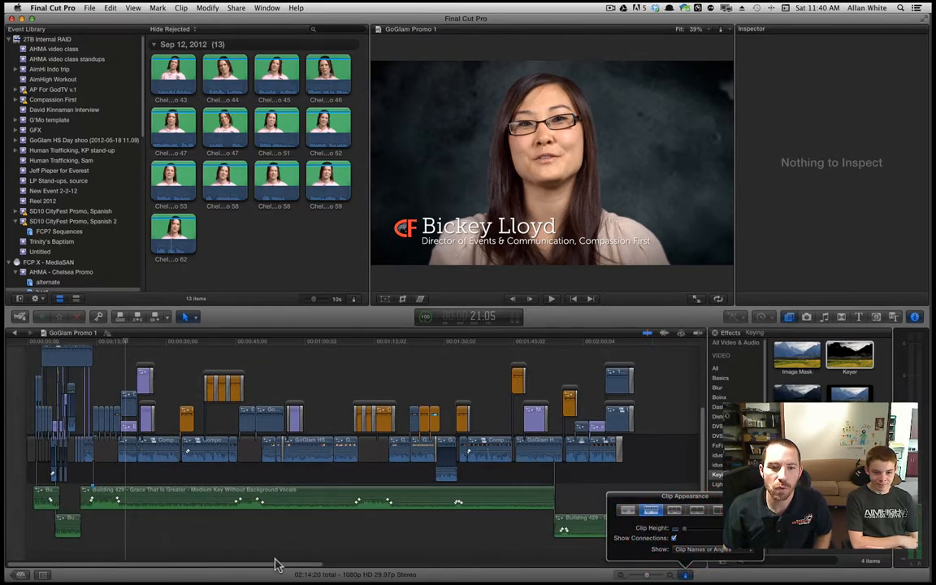
pyautogui.click(156, 537)
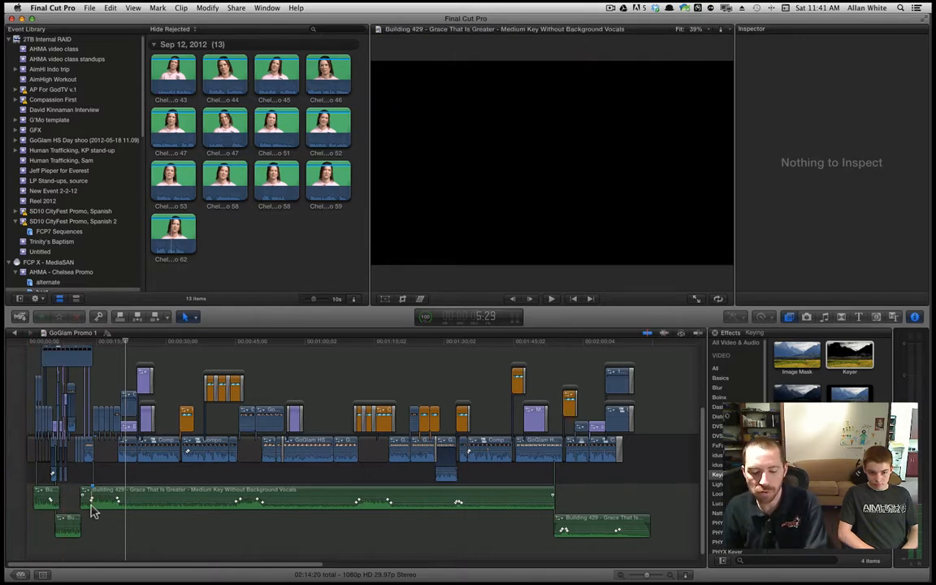
# Turn off skimming and move the playhead to about 3 seconds into the promo's opening.
pyautogui.press('super+equal')
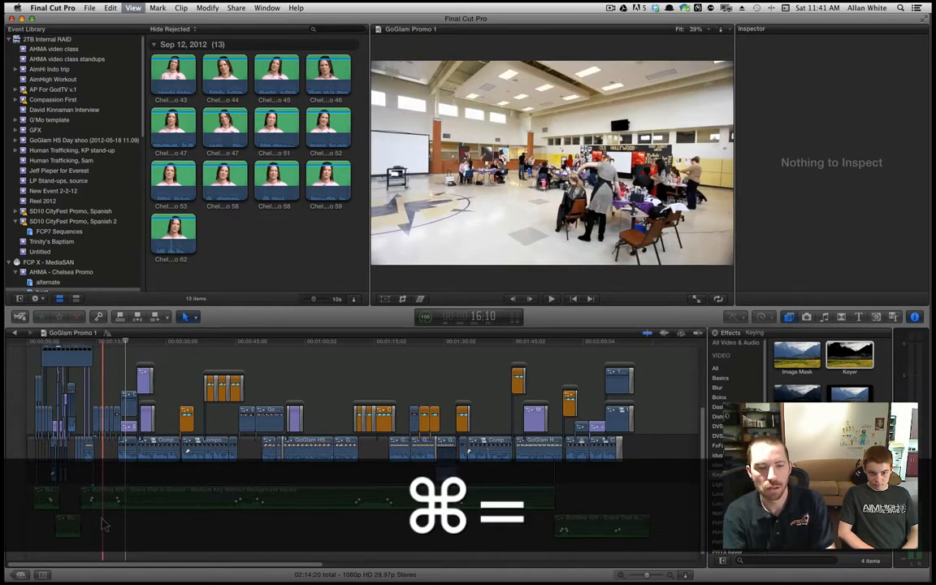
pyautogui.hscroll(-3, 96, 524)
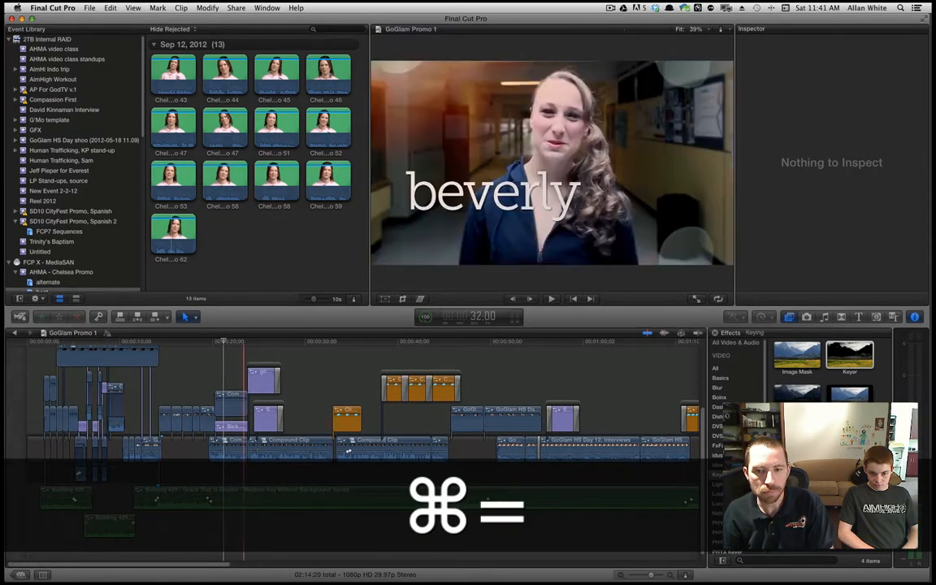
pyautogui.click(648, 334)
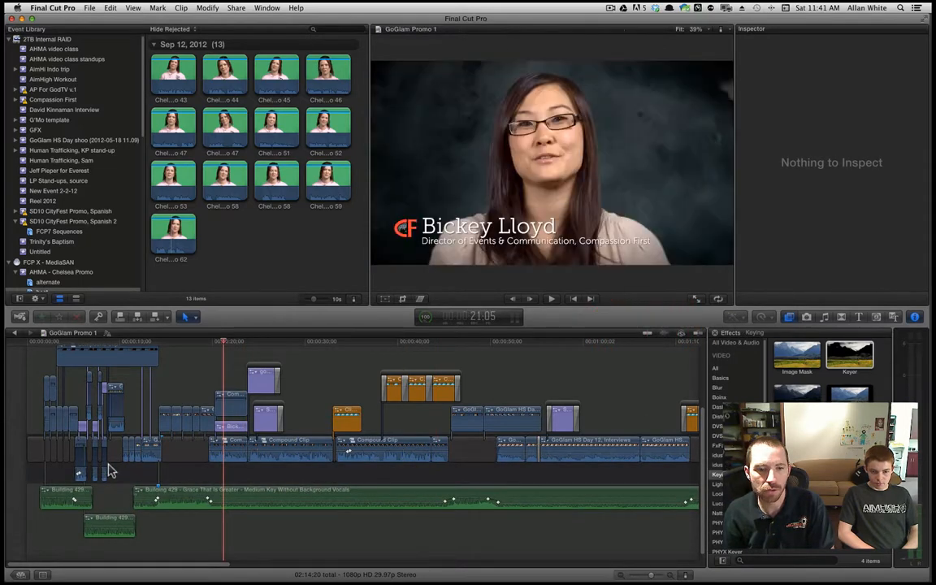
pyautogui.moveTo(36, 340); pyautogui.dragTo(59, 345)
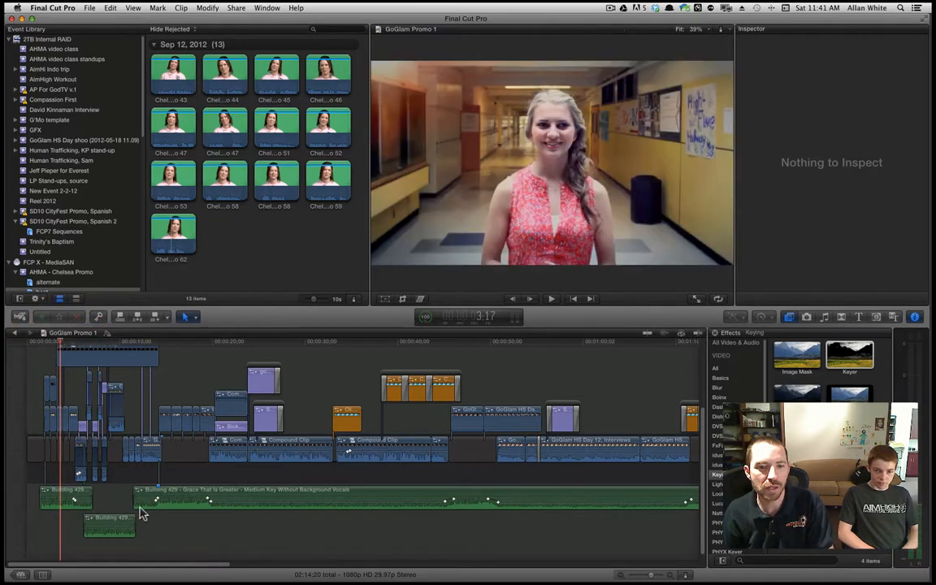
# Try adjusting the volume level of the long Building 429 music clip, and undo the adjustment.
pyautogui.moveTo(211, 501)
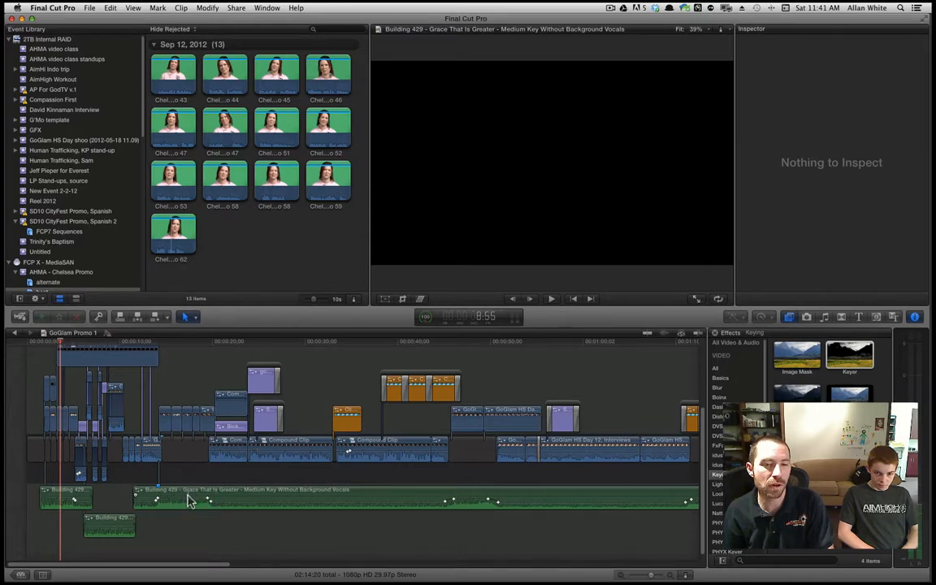
pyautogui.click(188, 501)
pyautogui.press('super+4')
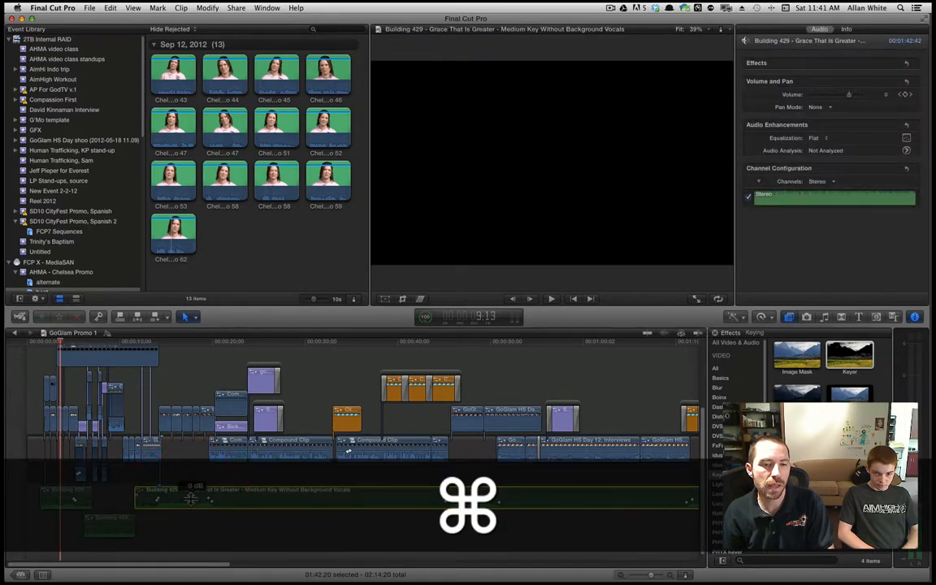
pyautogui.moveTo(192, 488); pyautogui.dragTo(193, 497)
pyautogui.press('super+z')
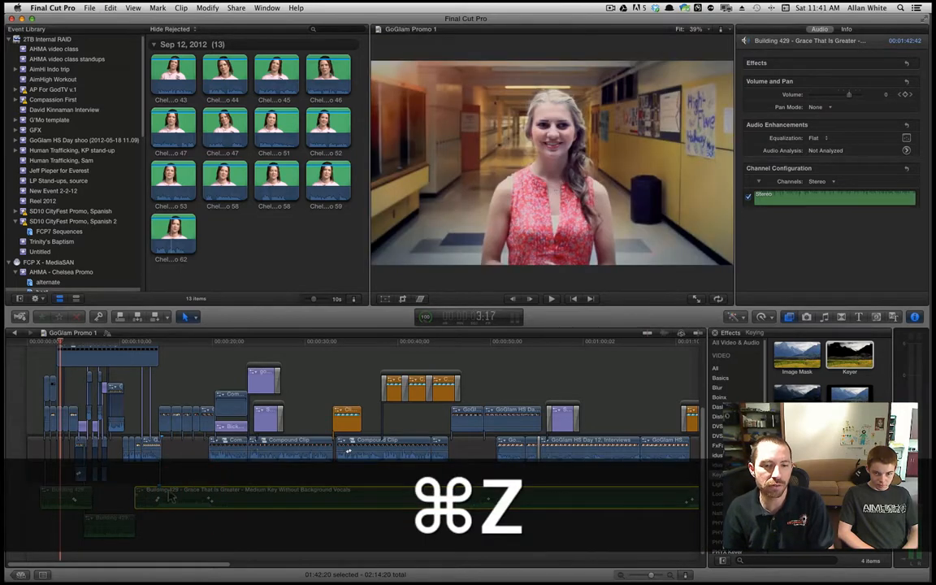
# Play GoGlam Promo 1 from its opening to about 1:02 and stop to review the edit.
pyautogui.click(136, 341)
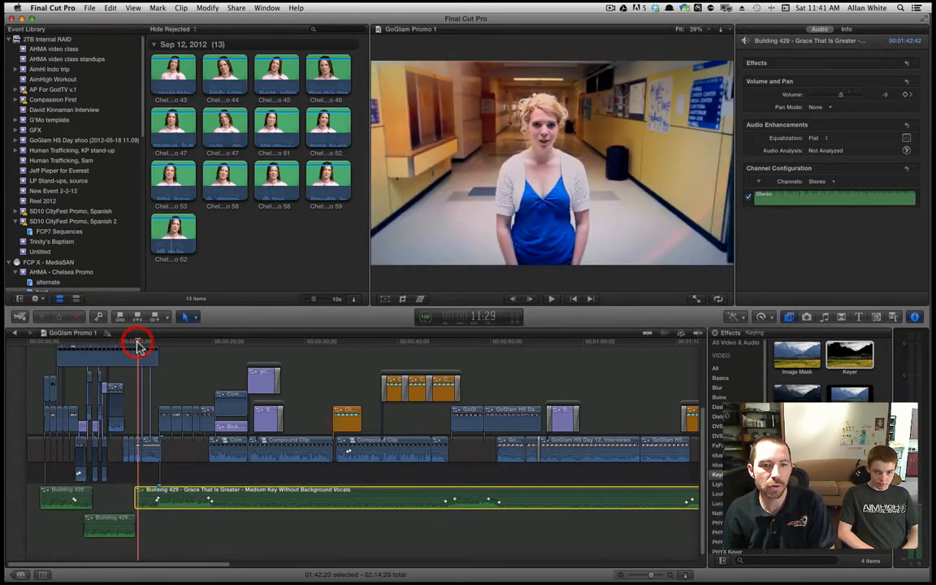
pyautogui.click(37, 341)
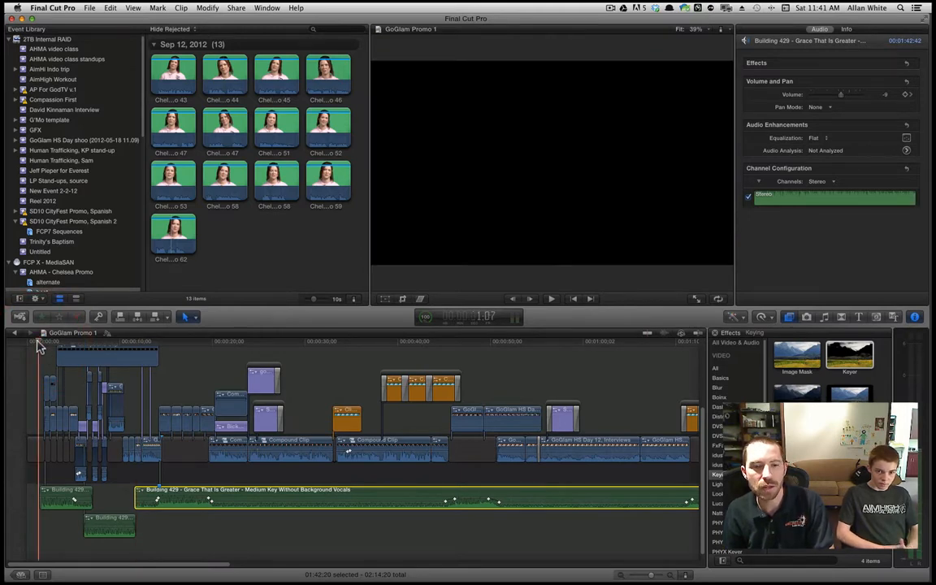
pyautogui.press('space')
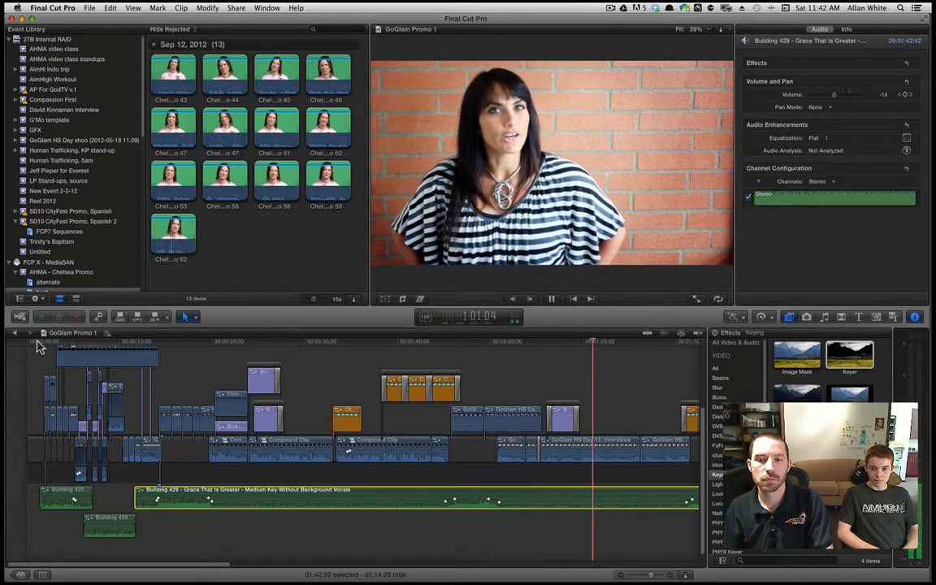
pyautogui.press('space')
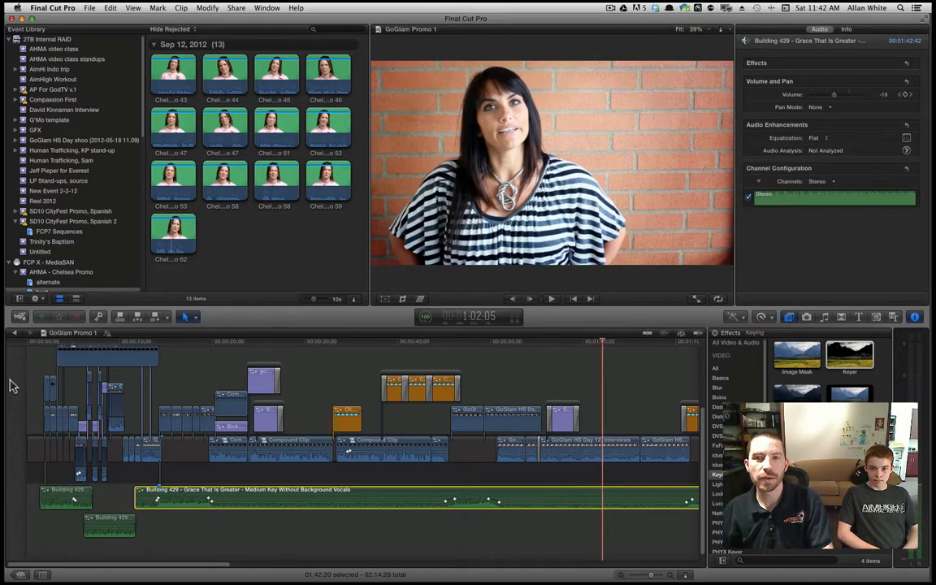
pyautogui.hscroll(5, 484, 439)
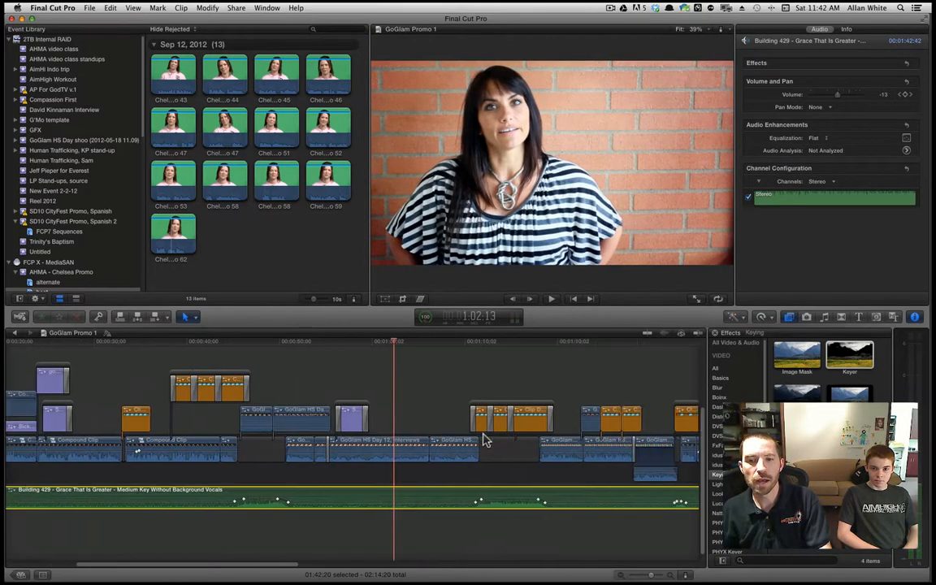
pyautogui.hscroll(-5, 480, 439)
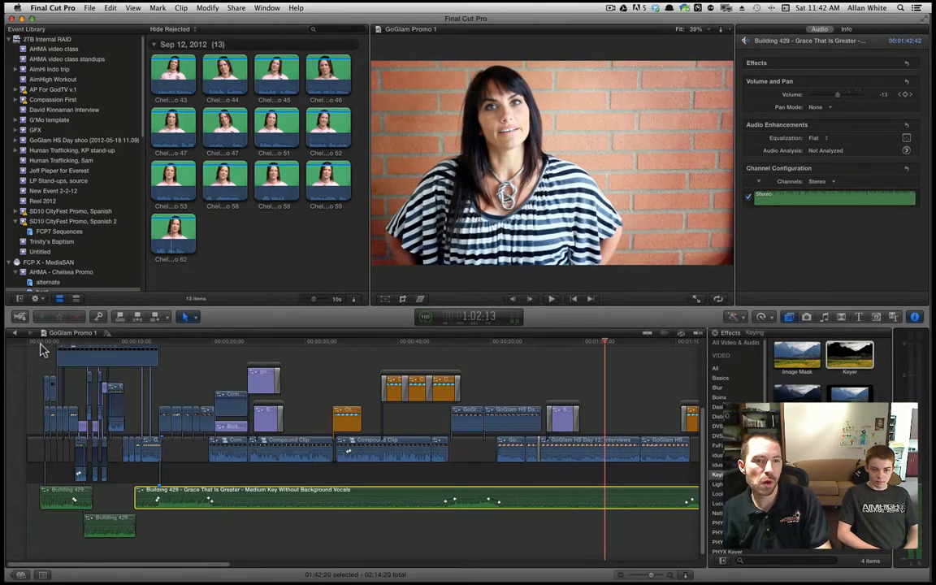
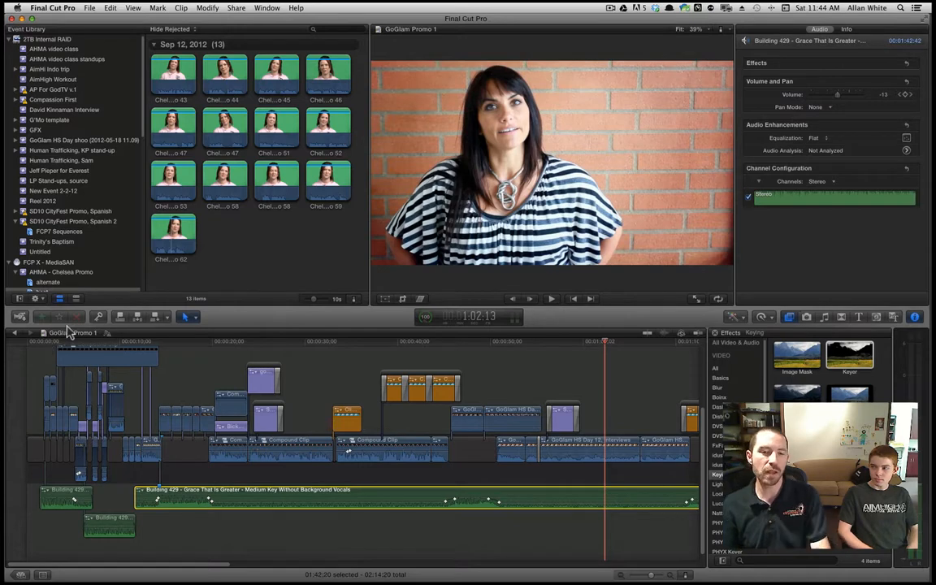
# Play the section from about 12 to 20 seconds to review how the music and event footage come in.
pyautogui.click(143, 344)
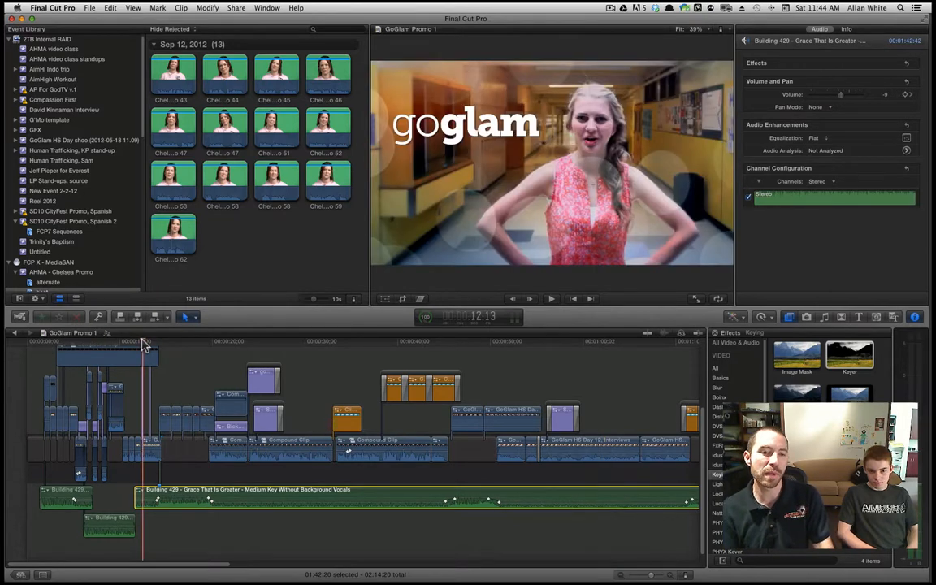
pyautogui.press('space')
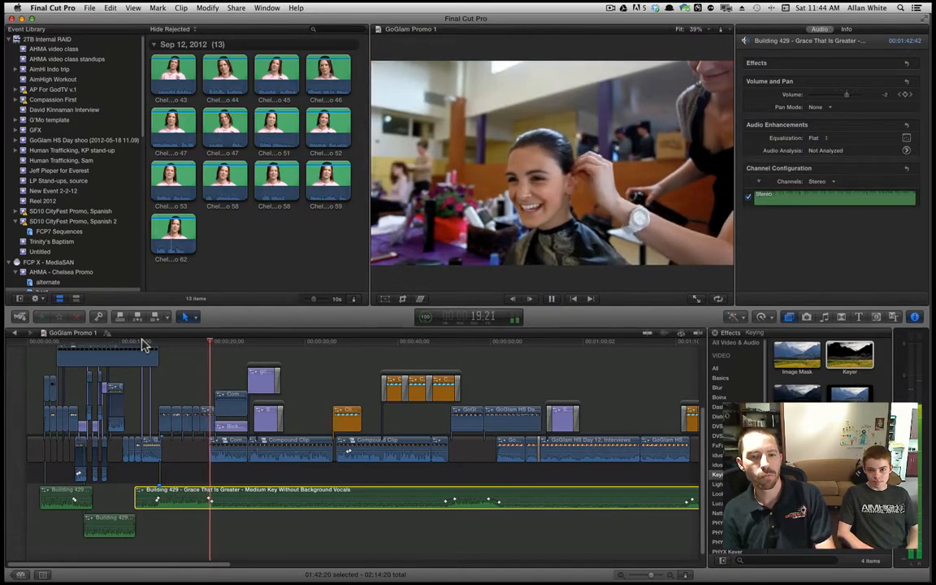
pyautogui.press('space')
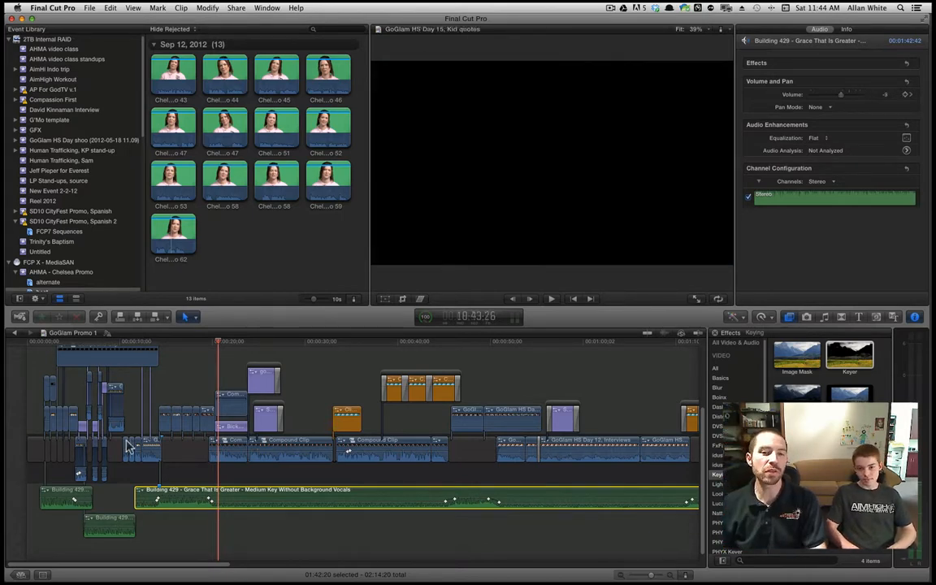
# Scrub through the keyed student introductions, and replay the promo's first 5 seconds from the start.
pyautogui.click(53, 343)
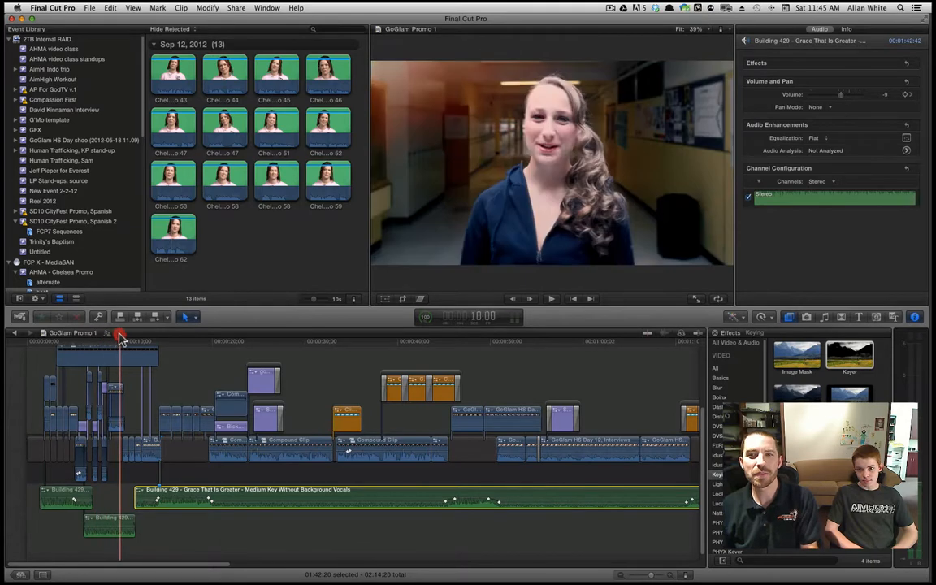
pyautogui.click(90, 338)
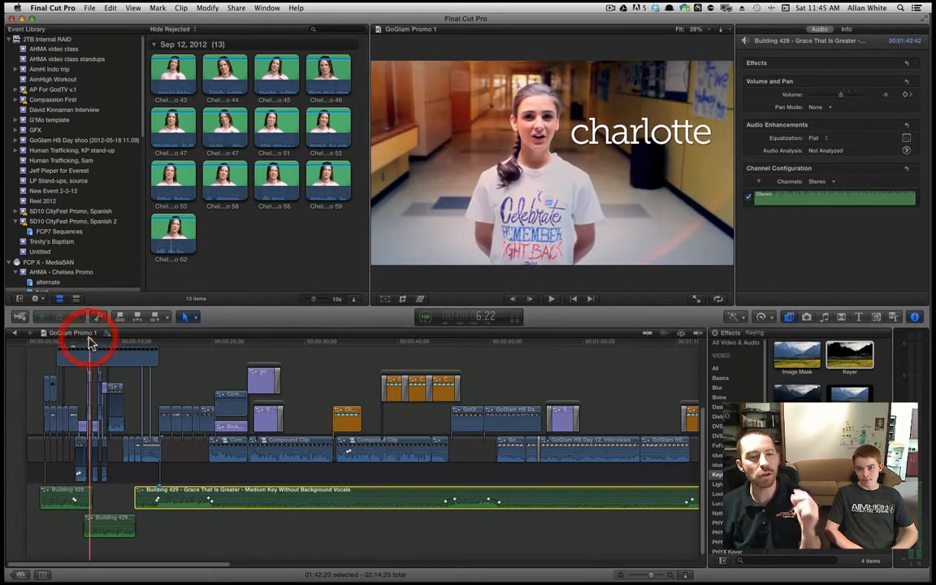
pyautogui.click(40, 340)
pyautogui.press('space')
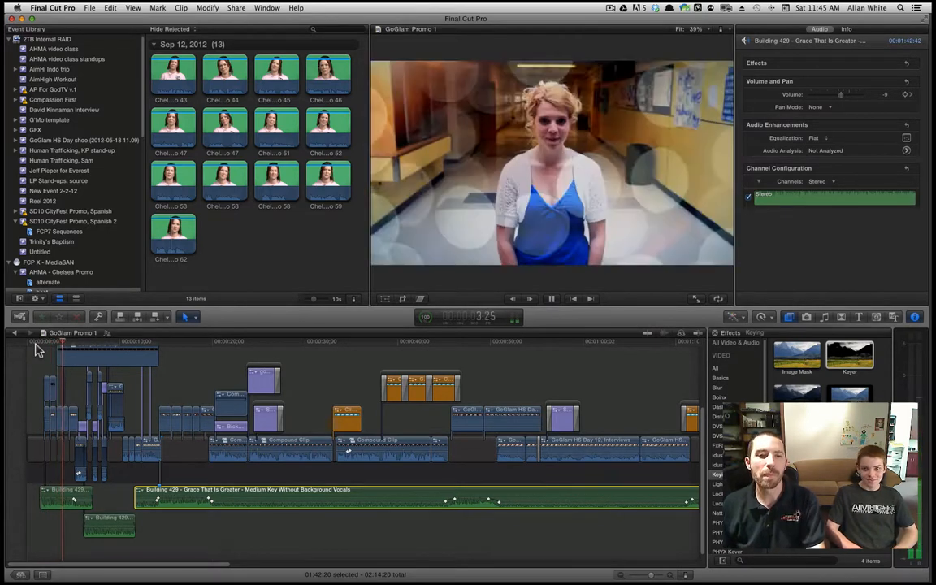
pyautogui.press('space')
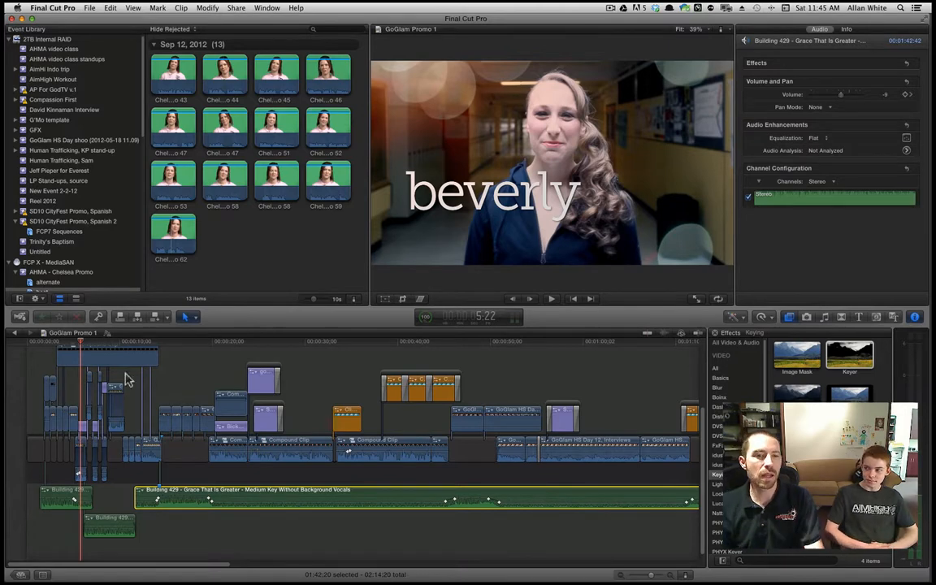
# Examine the stacked upper layers of the opening by scrubbing the name titles between about 8 and 7 seconds.
pyautogui.scroll(2, 63, 386)
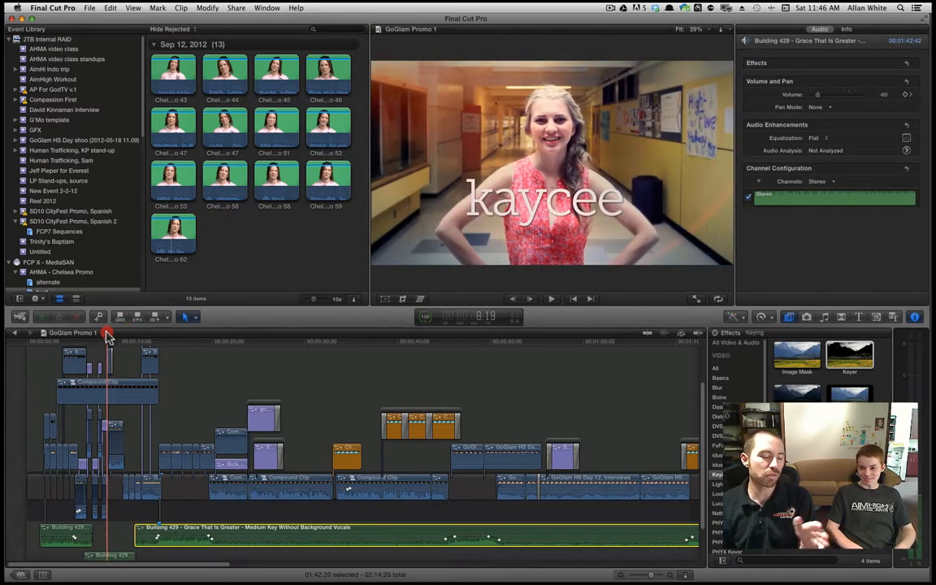
pyautogui.click(100, 334)
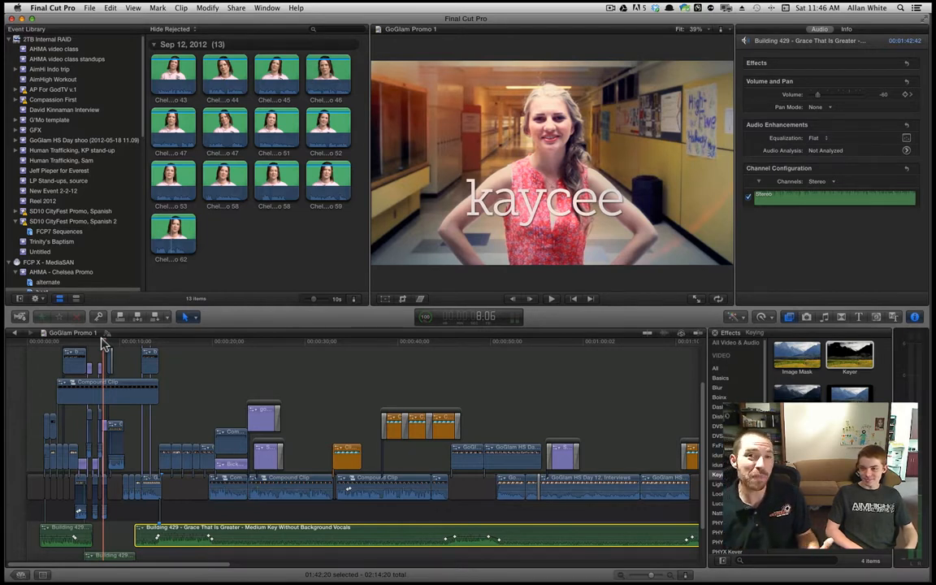
pyautogui.moveTo(104, 341)
pyautogui.mouseDown()
pyautogui.moveTo(63, 342)
pyautogui.moveTo(93, 348)
pyautogui.moveTo(99, 341)
pyautogui.moveTo(74, 340)
pyautogui.moveTo(94, 338)
pyautogui.mouseUp()
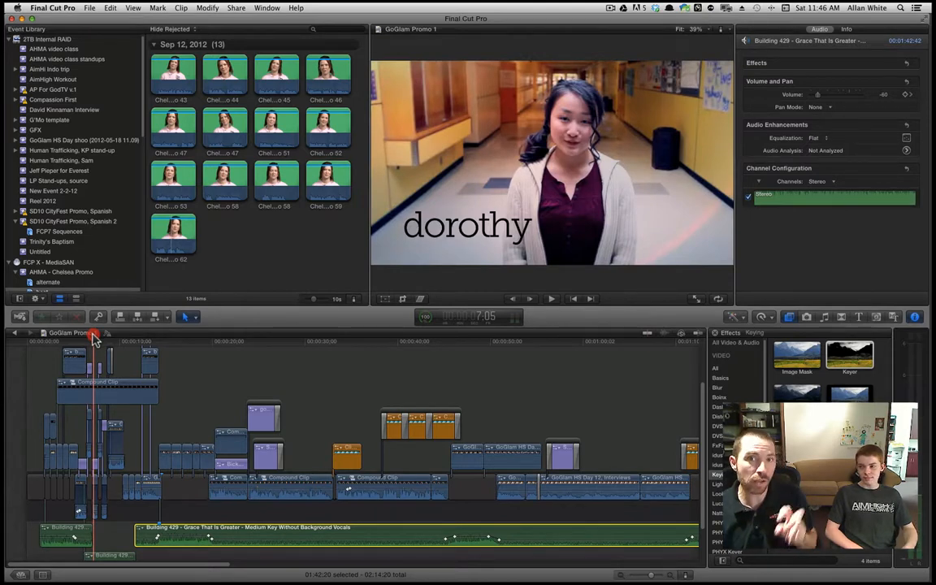
# Scrub the student introductions between about 7 and 5 seconds, and move on to the goglam STOP TRAFFIC title at 13:25.
pyautogui.moveTo(94, 338); pyautogui.dragTo(75, 345)
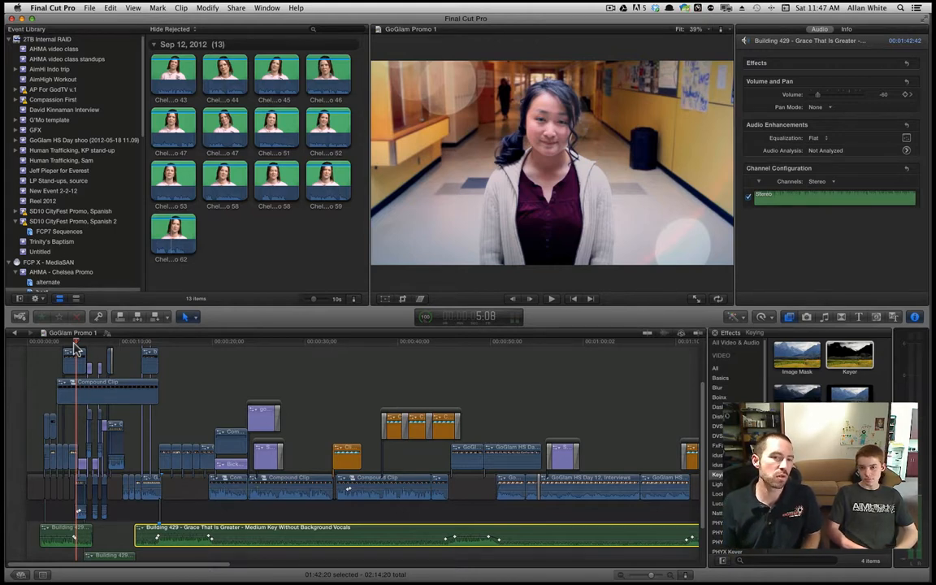
pyautogui.click(74, 345)
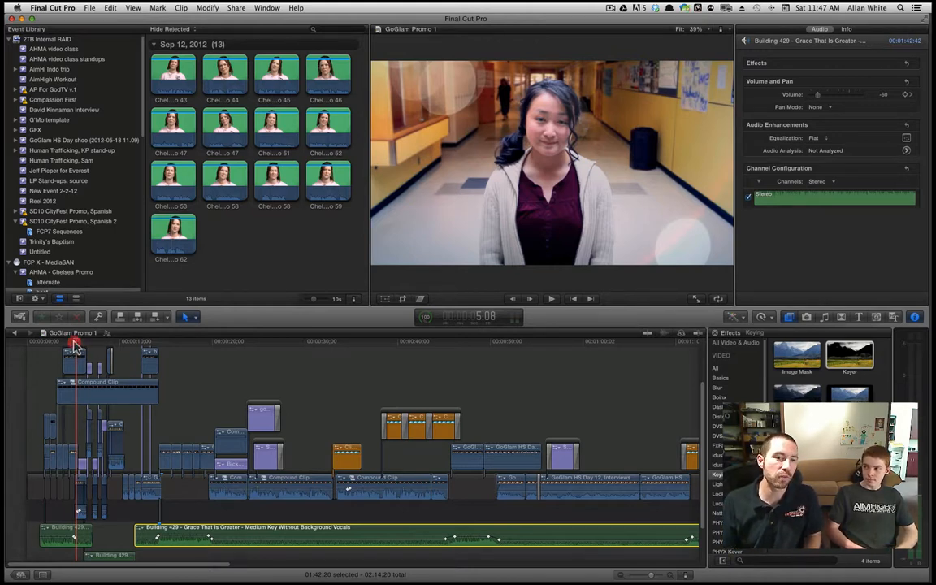
pyautogui.moveTo(74, 346); pyautogui.dragTo(95, 344)
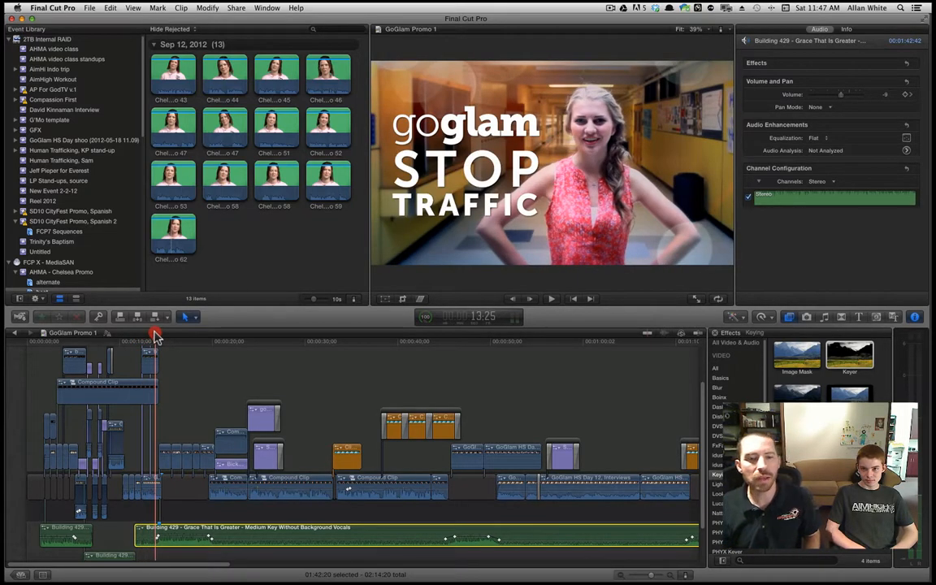
pyautogui.click(156, 337)
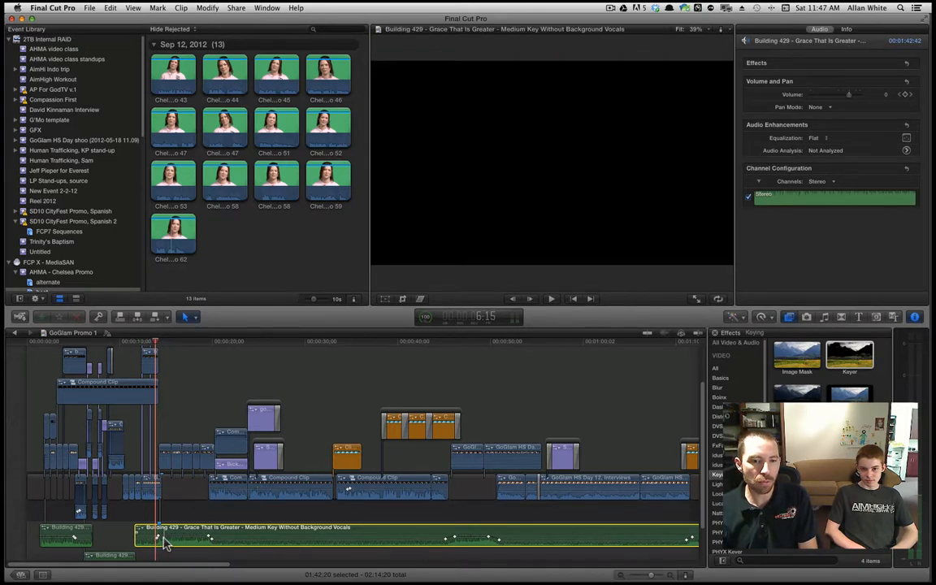
# Enlarge the timeline around the Building 429 music clip's entry near 13:25 and switch the window to full screen.
pyautogui.scroll(-3, 163, 540)
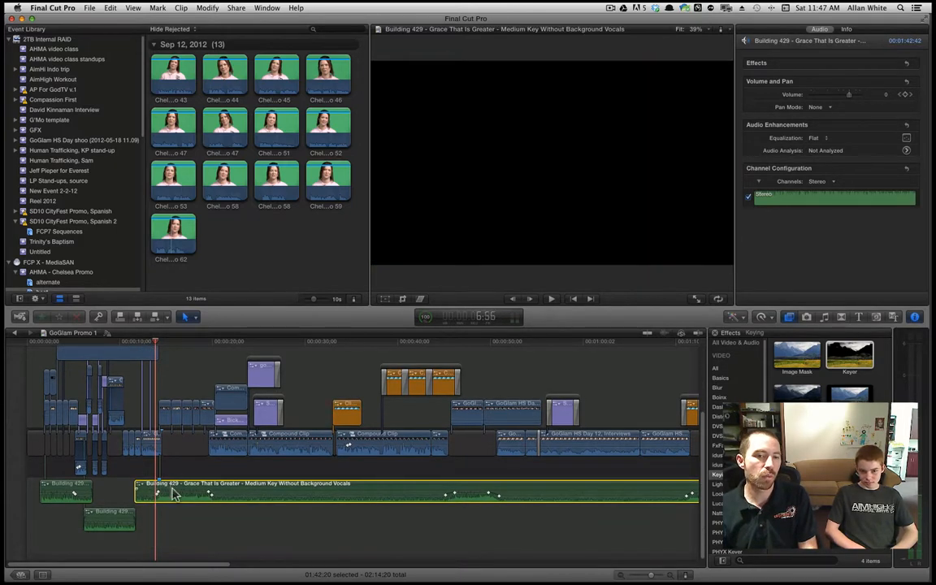
pyautogui.press('super+bracketright')
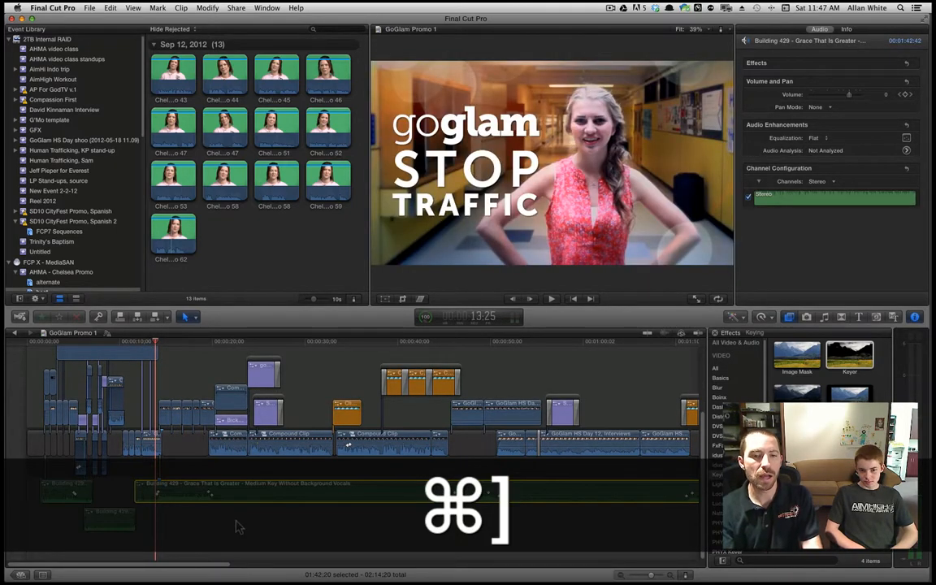
pyautogui.press('super+equal')
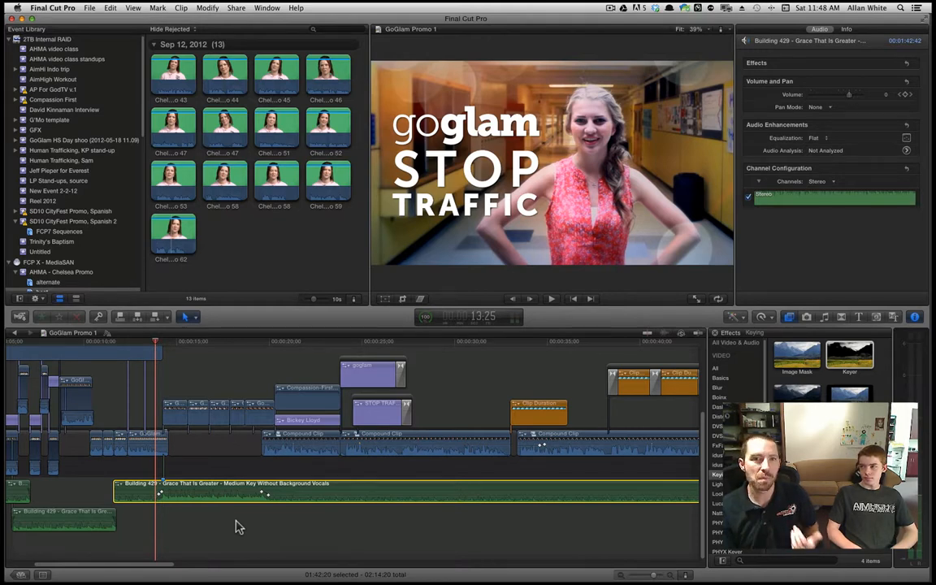
pyautogui.click(921, 20)
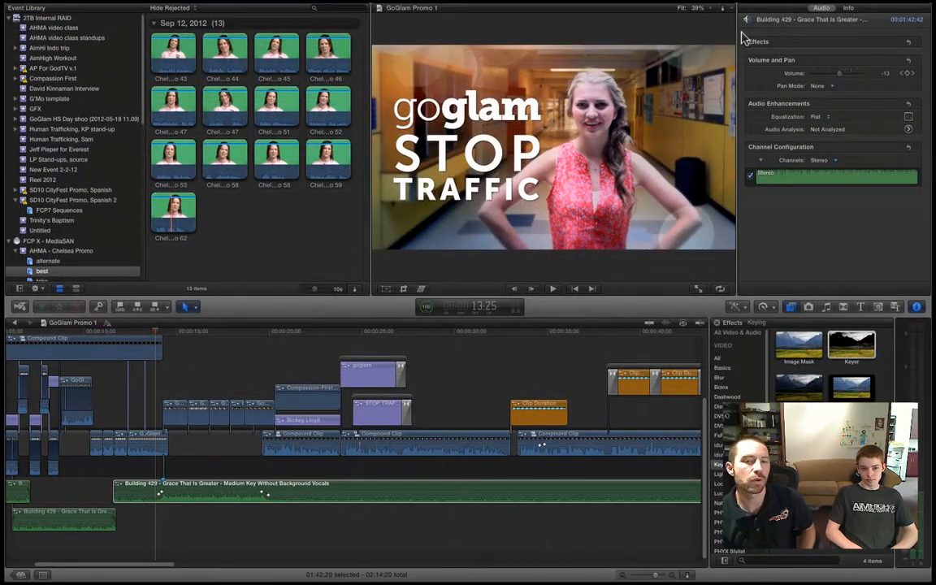
# Scrub the event footage over the music from about 15 seconds to 1:27, and play on to about 1:31.
pyautogui.click(180, 333)
pyautogui.moveTo(180, 335); pyautogui.dragTo(251, 333)
pyautogui.hotkey('shift', 'z')
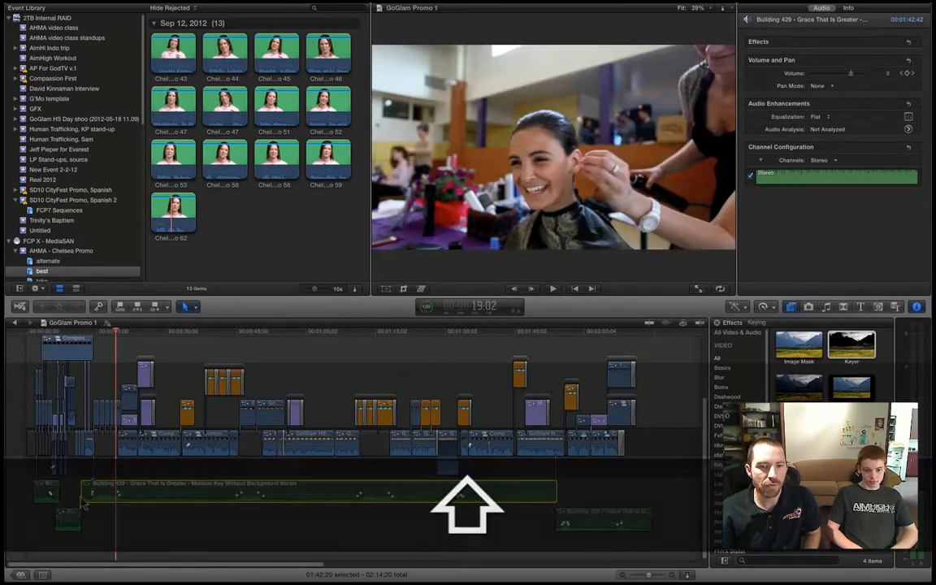
pyautogui.moveTo(117, 333); pyautogui.dragTo(245, 333)
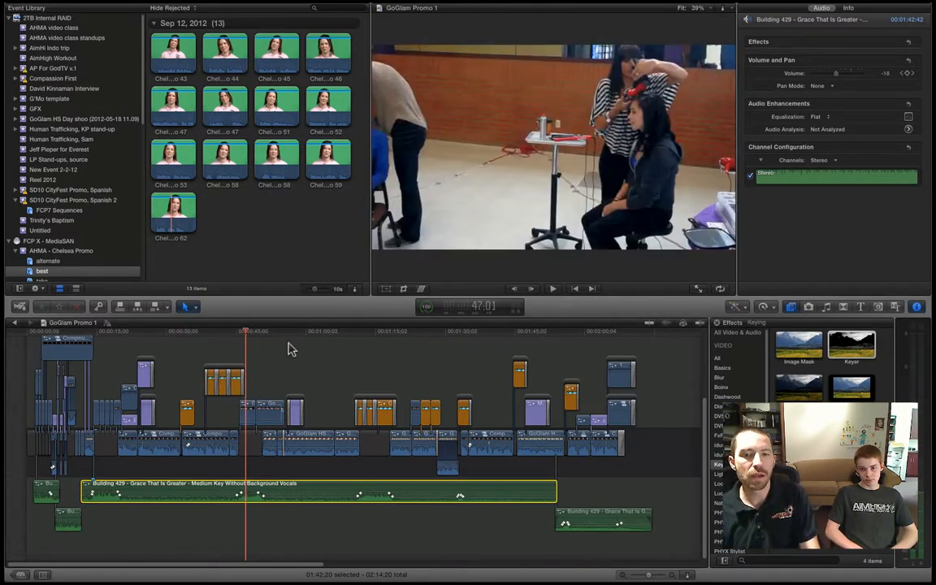
pyautogui.click(317, 334)
pyautogui.moveTo(319, 336); pyautogui.dragTo(435, 335)
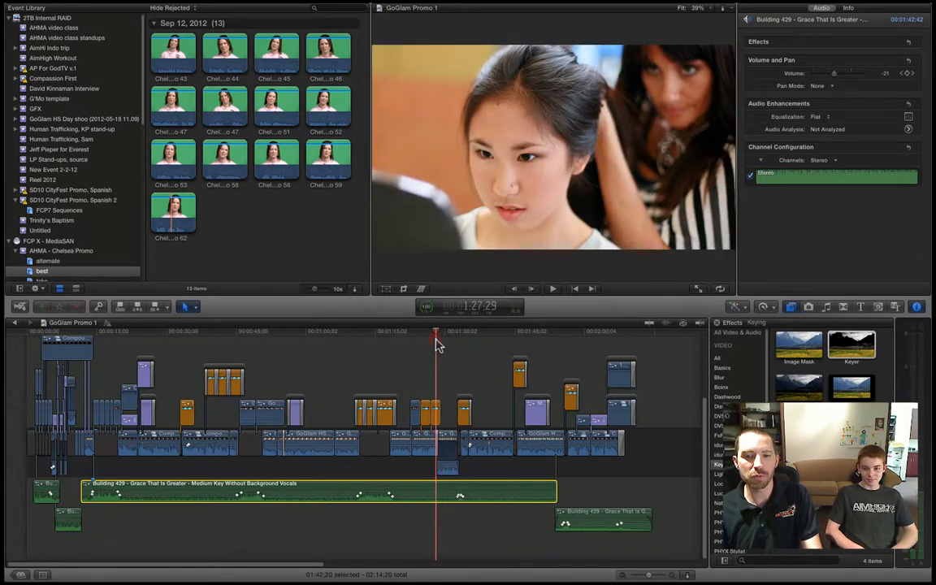
pyautogui.press('space')
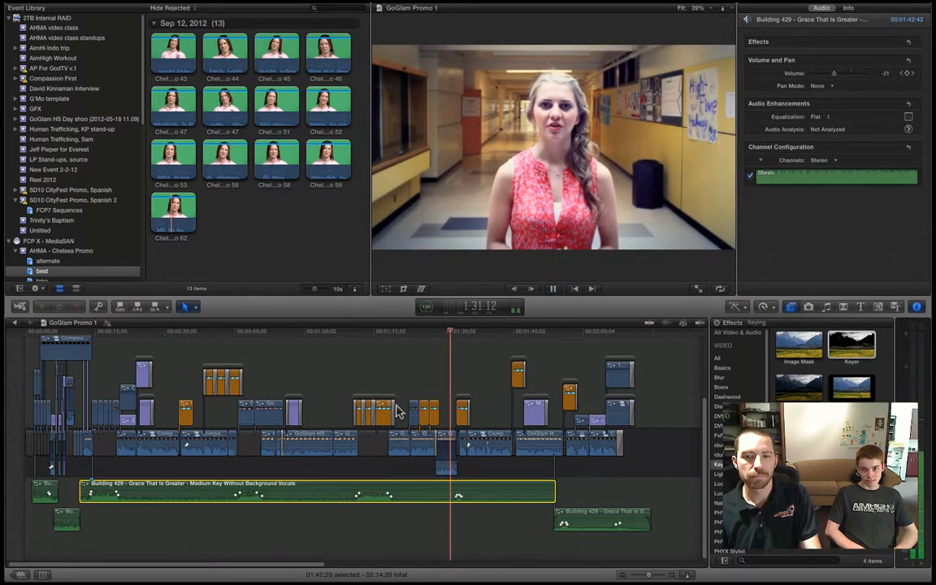
pyautogui.press('space')
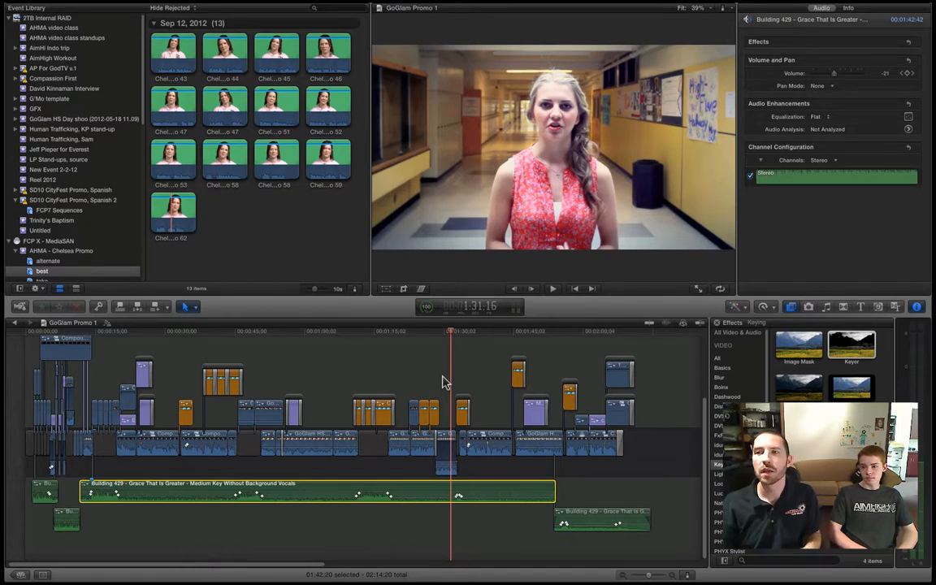
# Set the 512 Hz band of the long Building 429 music clip to about -0.62 dB in the graphic equalizer.
pyautogui.click(908, 116)
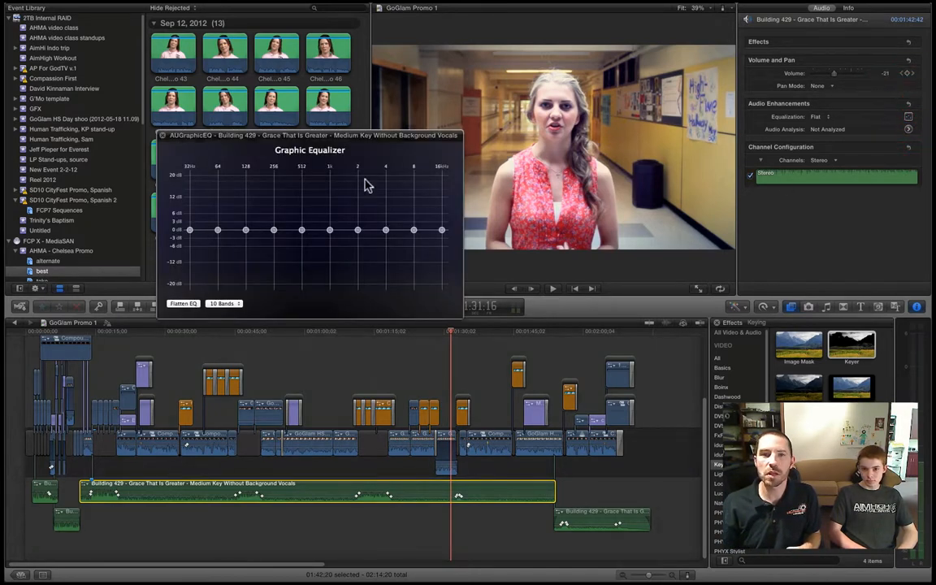
pyautogui.moveTo(301, 230)
pyautogui.mouseDown()
pyautogui.moveTo(309, 209)
pyautogui.moveTo(301, 230)
pyautogui.mouseUp()
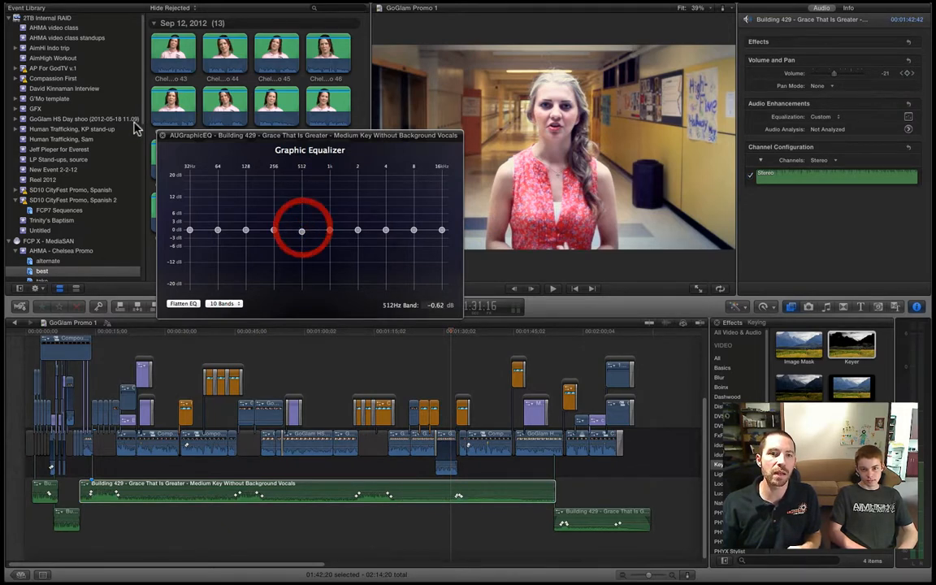
pyautogui.click(162, 135)
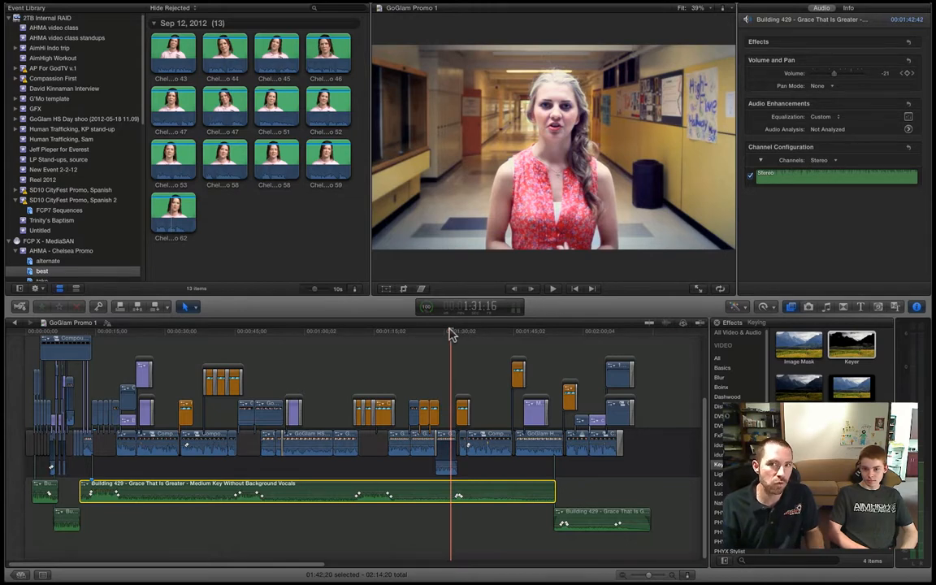
# Scrub through the dark-background interview from about 1:31 to the hug photo at 1:45, selecting its compound clip.
pyautogui.moveTo(452, 335); pyautogui.dragTo(487, 337)
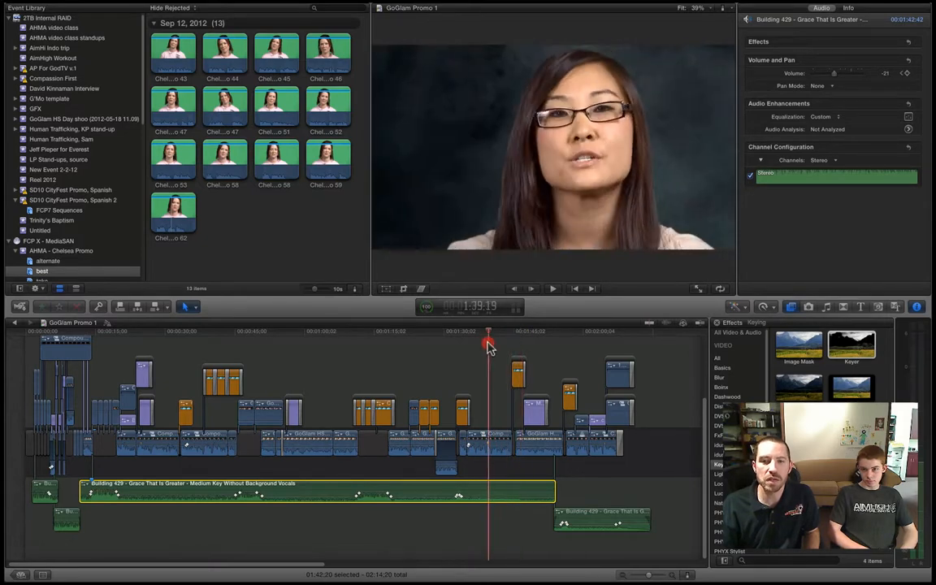
pyautogui.click(497, 441)
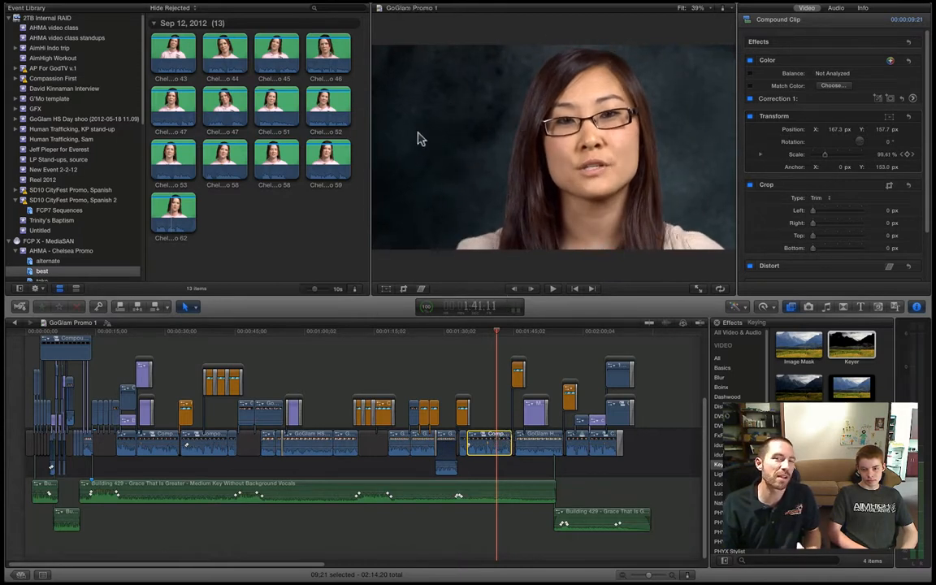
pyautogui.click(504, 332)
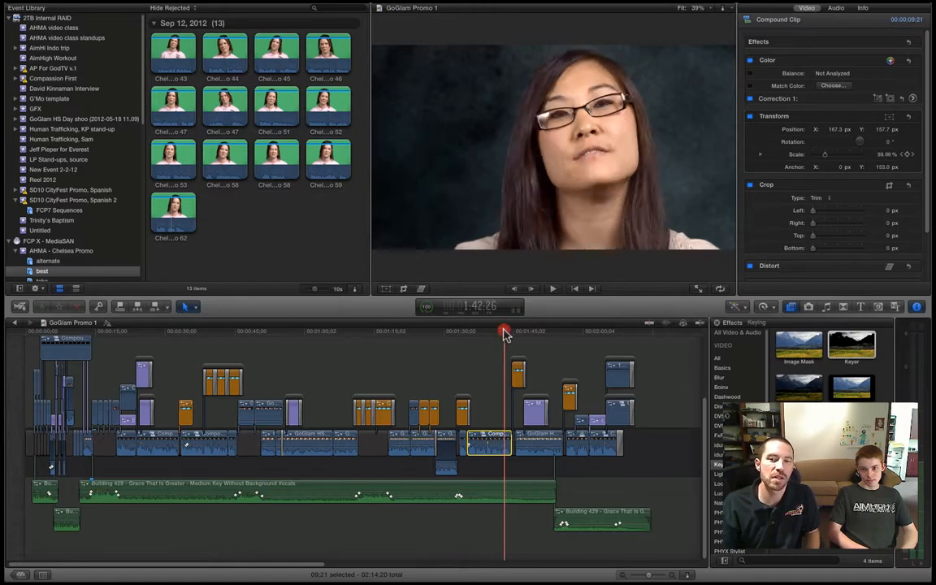
pyautogui.moveTo(507, 333)
pyautogui.mouseDown()
pyautogui.moveTo(540, 333)
pyautogui.moveTo(518, 333)
pyautogui.mouseUp()
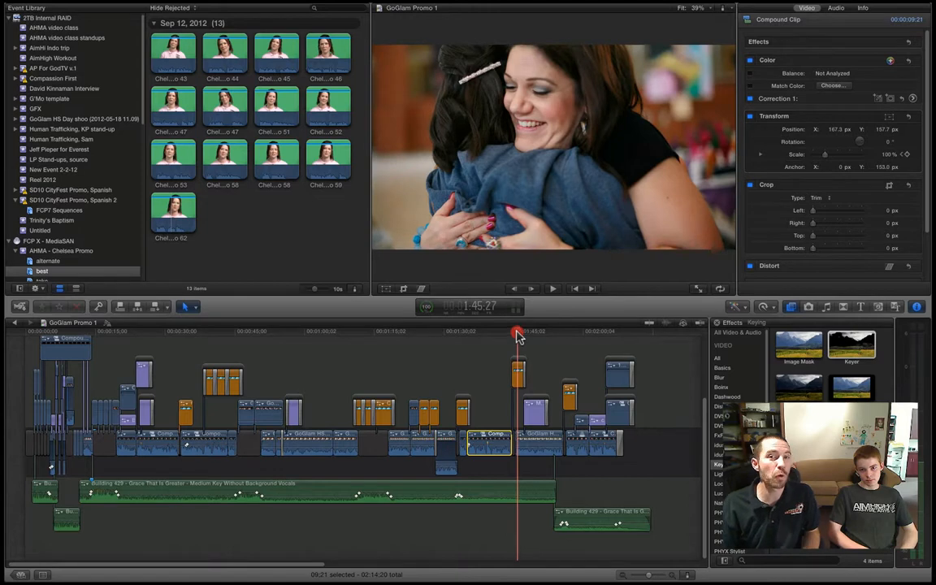
# Examine the event photos and salon footage by scrubbing back and forth between about 1:14 and 1:25.
pyautogui.moveTo(355, 333); pyautogui.dragTo(372, 333)
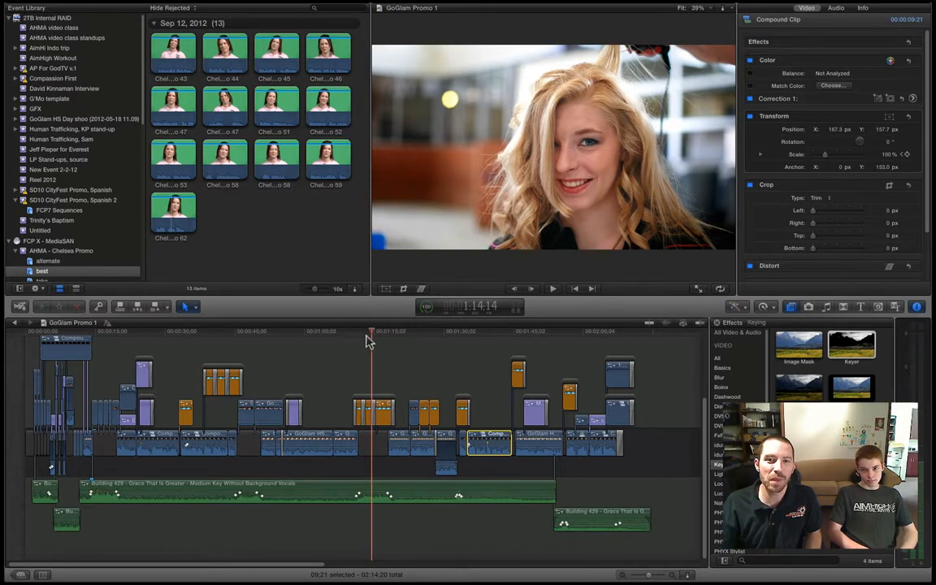
pyautogui.moveTo(376, 338); pyautogui.dragTo(420, 339)
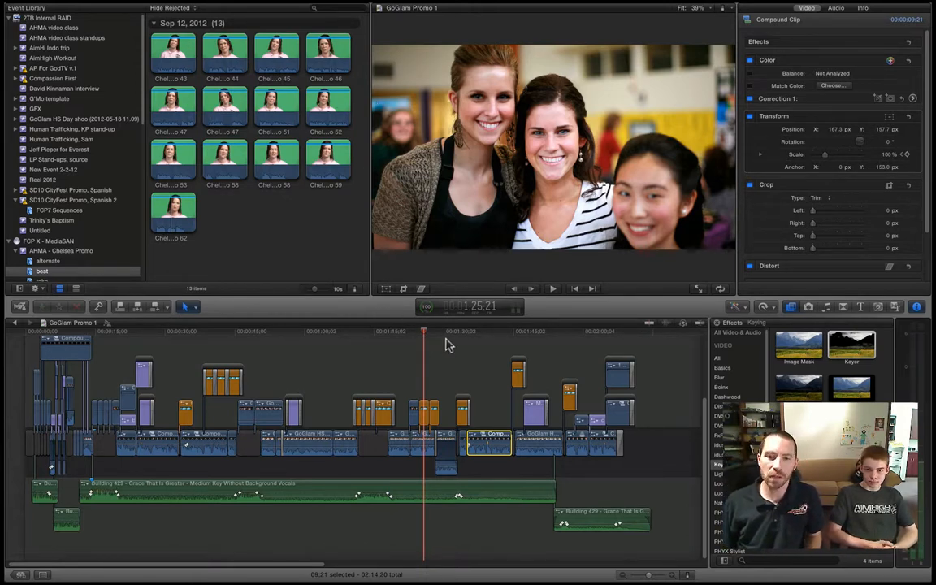
pyautogui.click(410, 335)
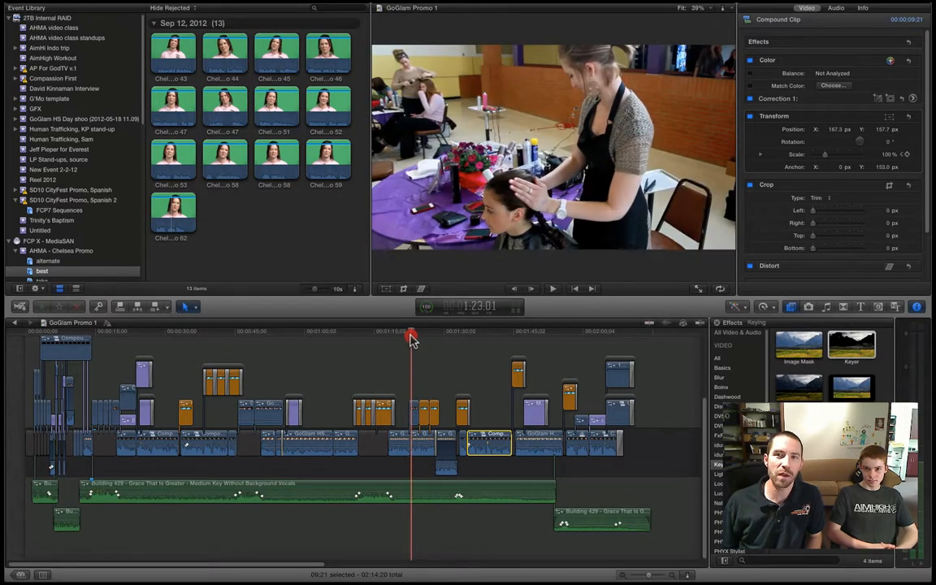
pyautogui.click(383, 336)
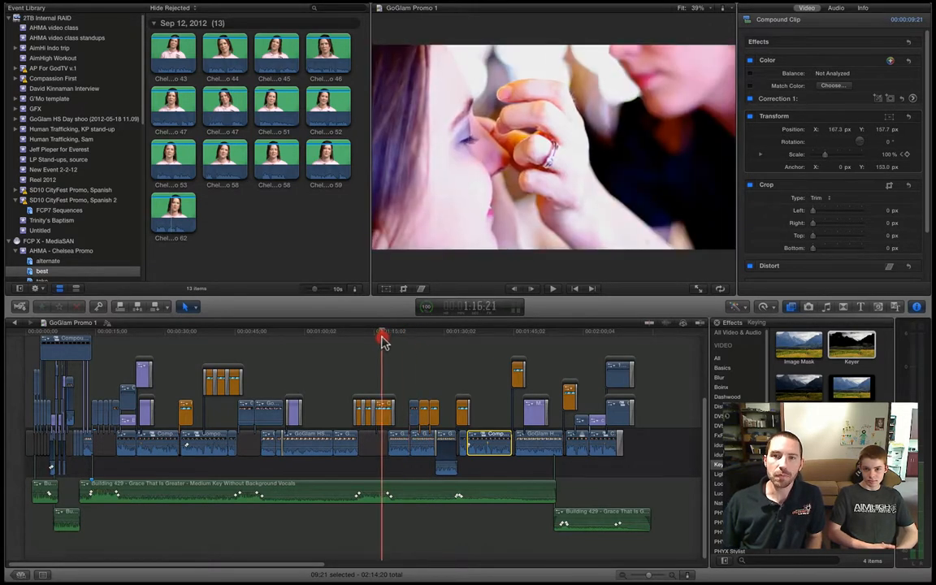
pyautogui.click(379, 335)
pyautogui.moveTo(382, 341); pyautogui.dragTo(367, 345)
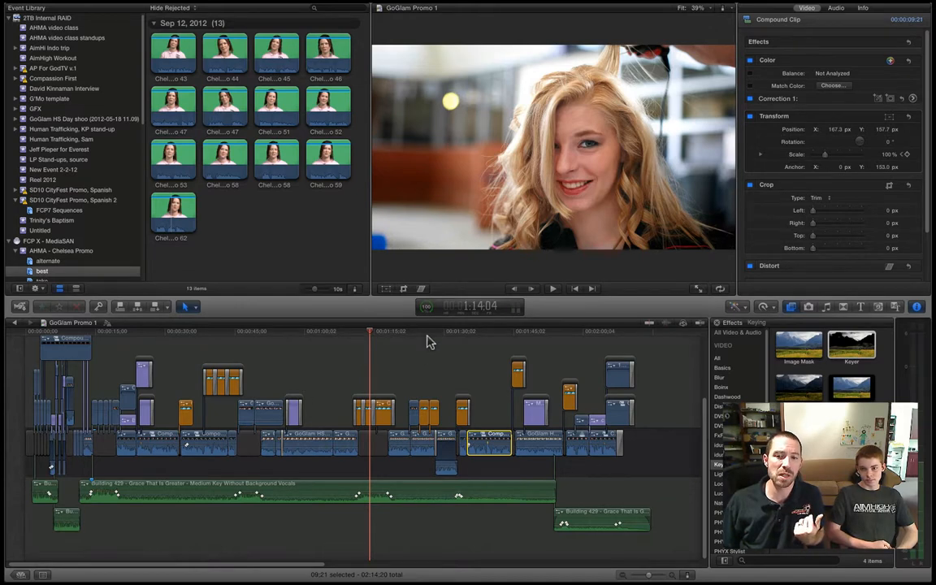
# Scrub to the sales director's name title near 1:50, and play from there through the closing logo to about 2:11.
pyautogui.moveTo(431, 340); pyautogui.dragTo(541, 333)
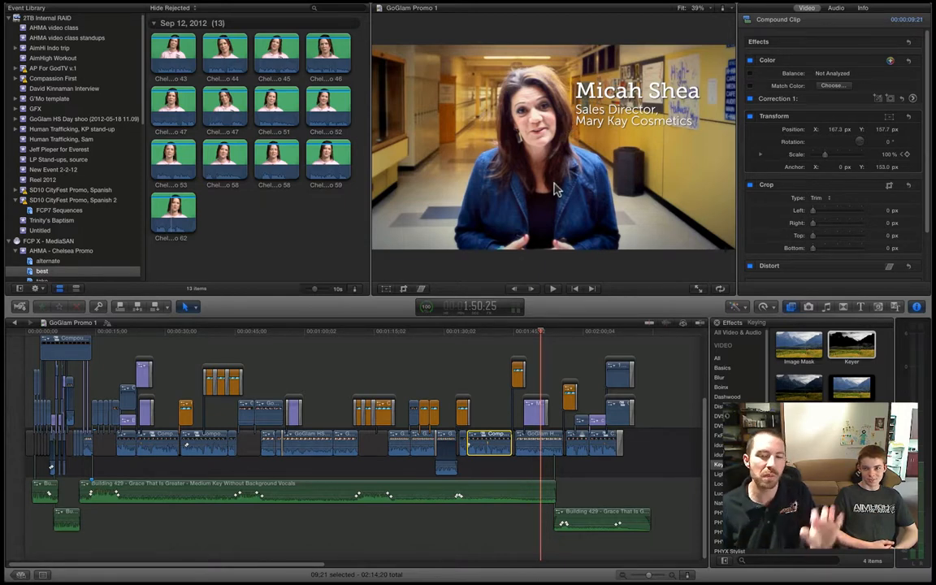
pyautogui.moveTo(550, 334)
pyautogui.mouseDown()
pyautogui.moveTo(637, 335)
pyautogui.moveTo(535, 345)
pyautogui.mouseUp()
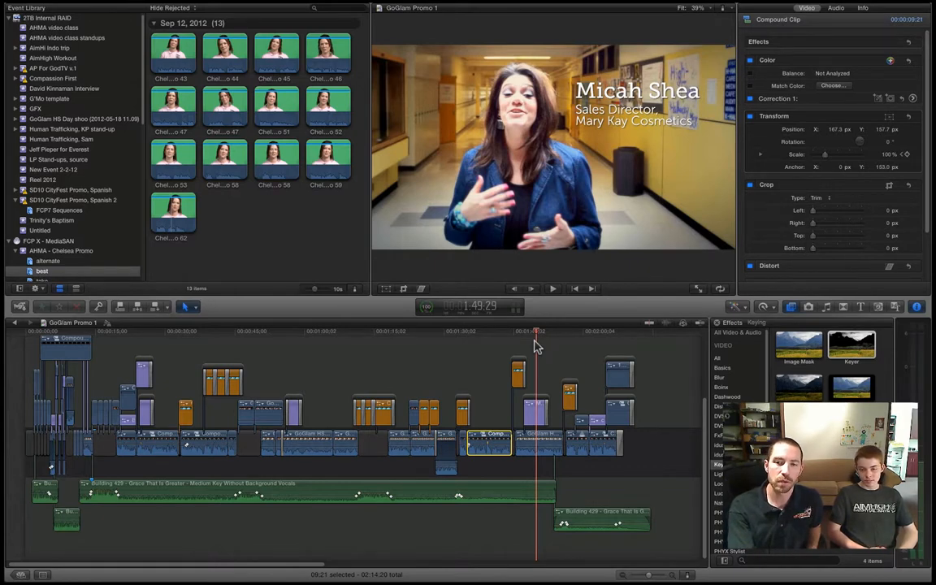
pyautogui.press('space')
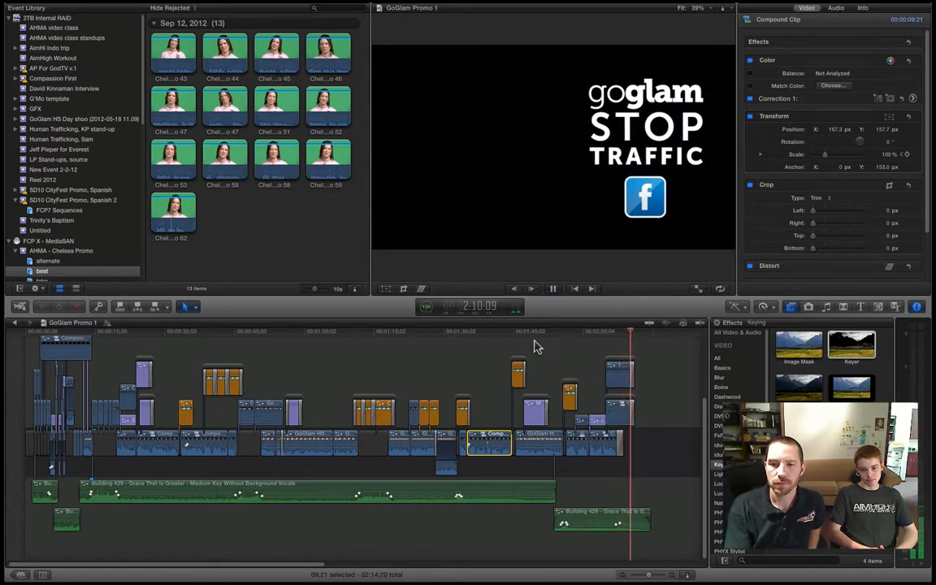
pyautogui.press('space')
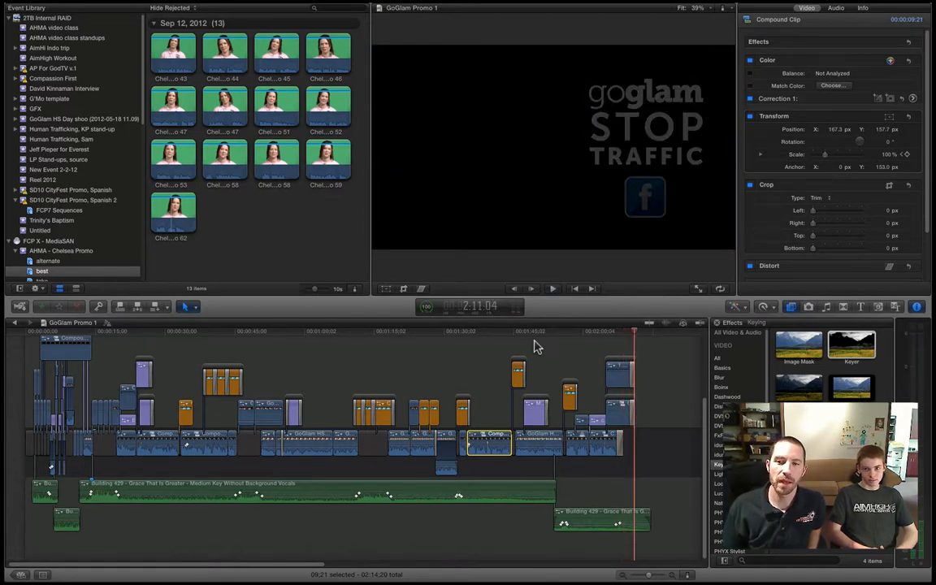
# Scrub from the promo's start to about 14 seconds, play to about 16 seconds, and move on to the interview at 1:43.
pyautogui.moveTo(585, 332); pyautogui.dragTo(573, 335)
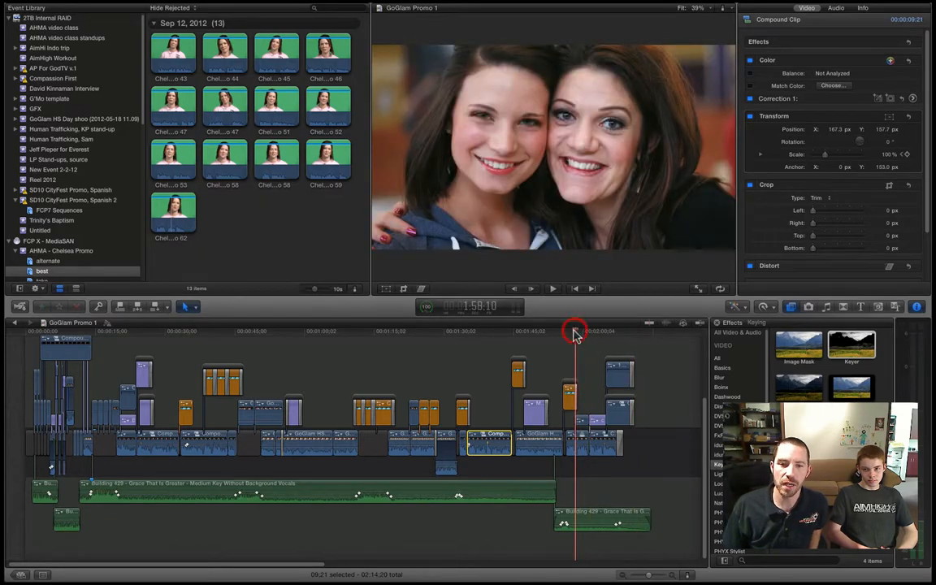
pyautogui.click(26, 336)
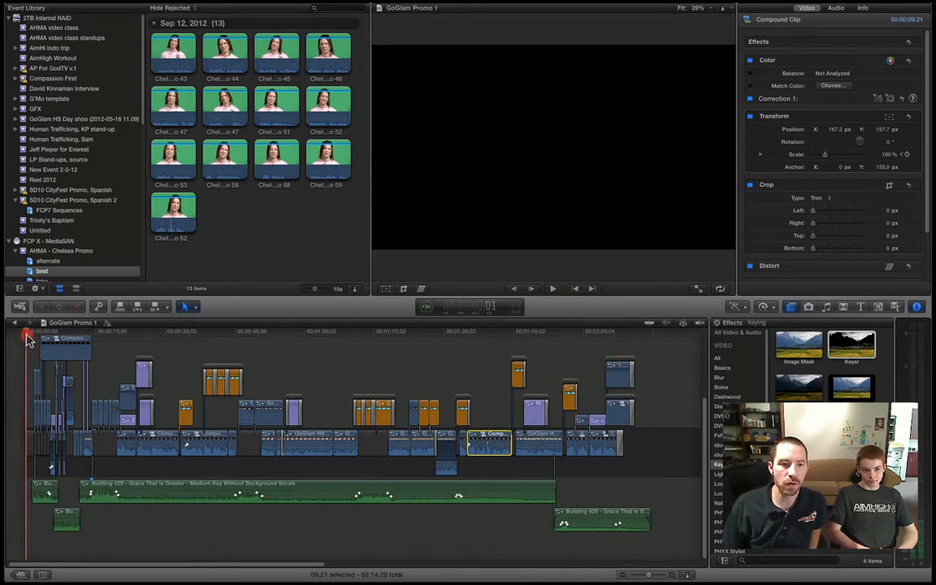
pyautogui.moveTo(26, 335); pyautogui.dragTo(94, 344)
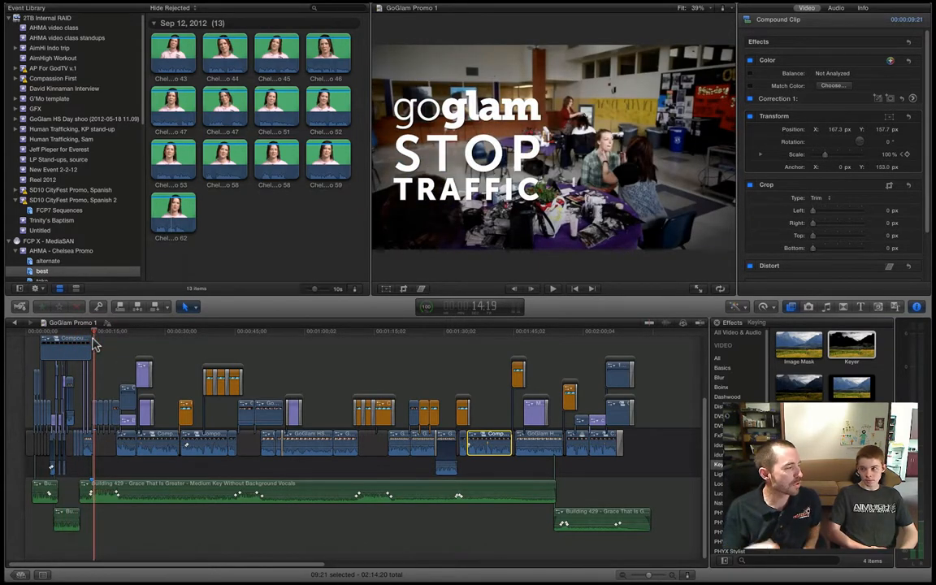
pyautogui.press('space')
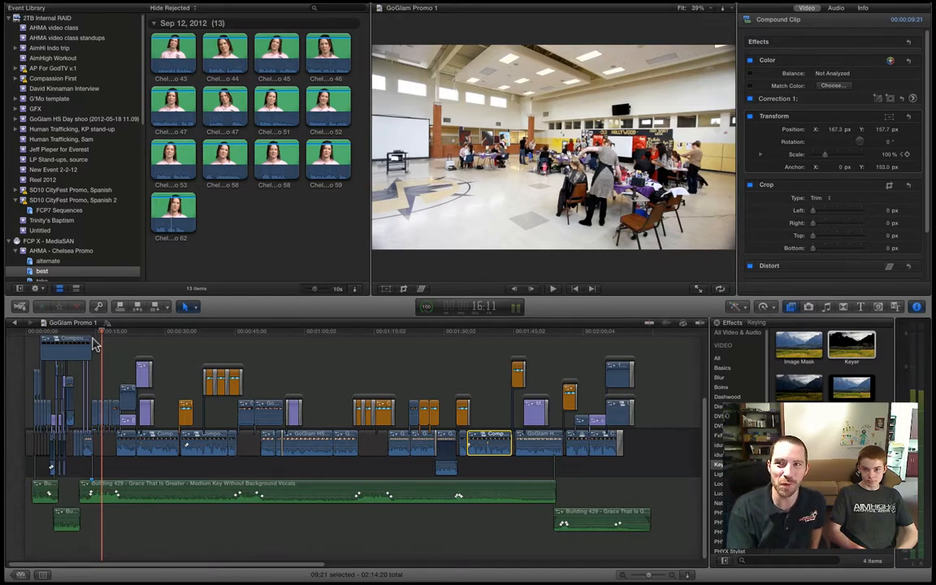
pyautogui.moveTo(101, 333); pyautogui.dragTo(506, 355)
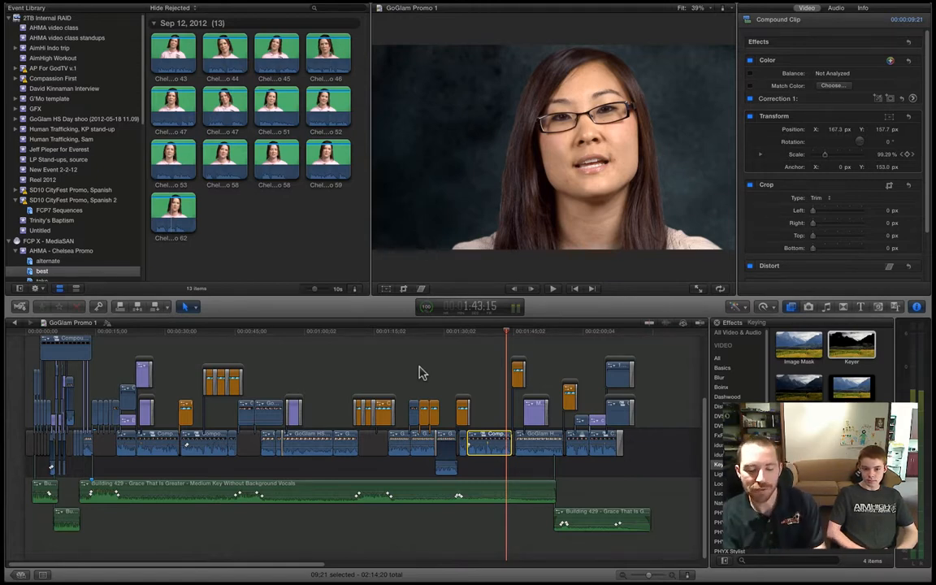
pyautogui.press('F12')
pyautogui.write('chr')
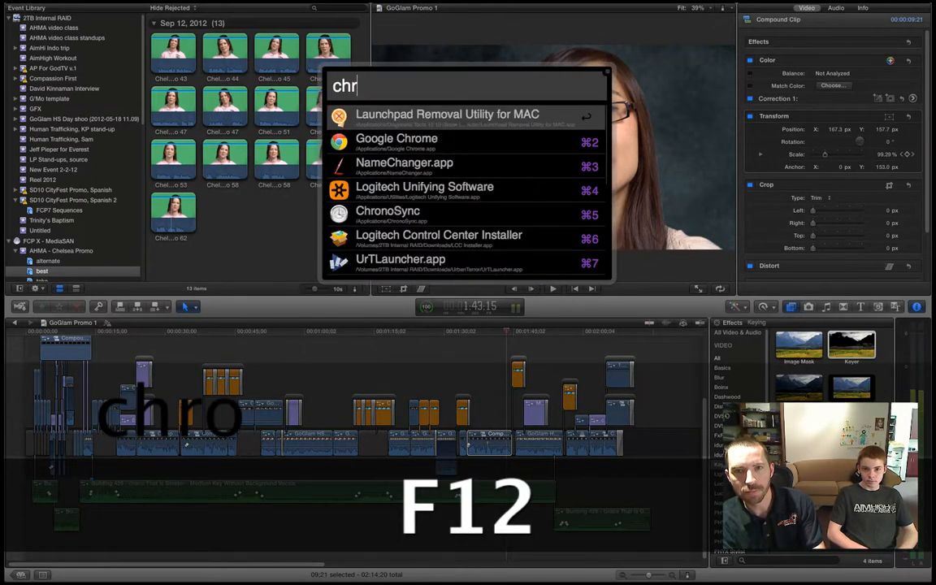
pyautogui.write('m')
pyautogui.press('Return')
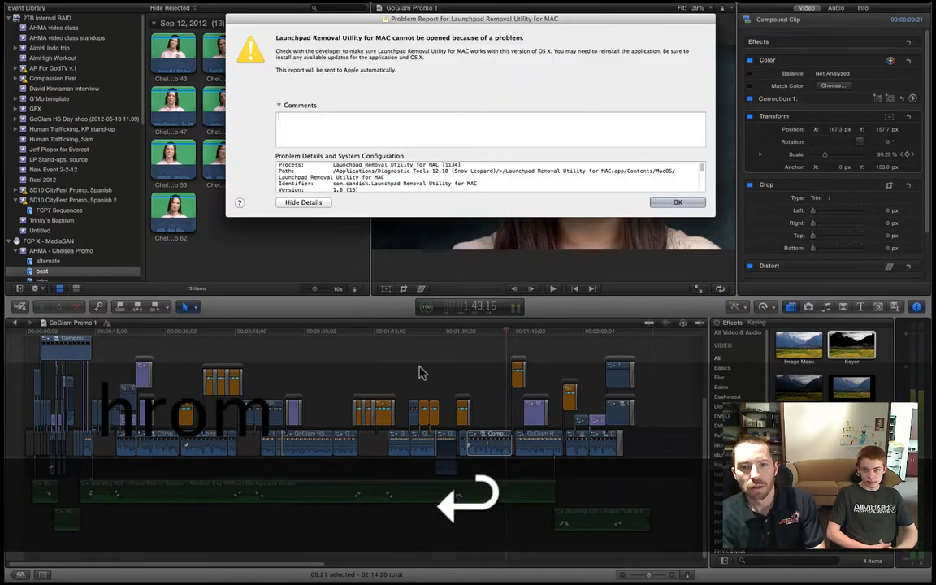
pyautogui.hscroll(2, 411, 372)
pyautogui.click(691, 206)
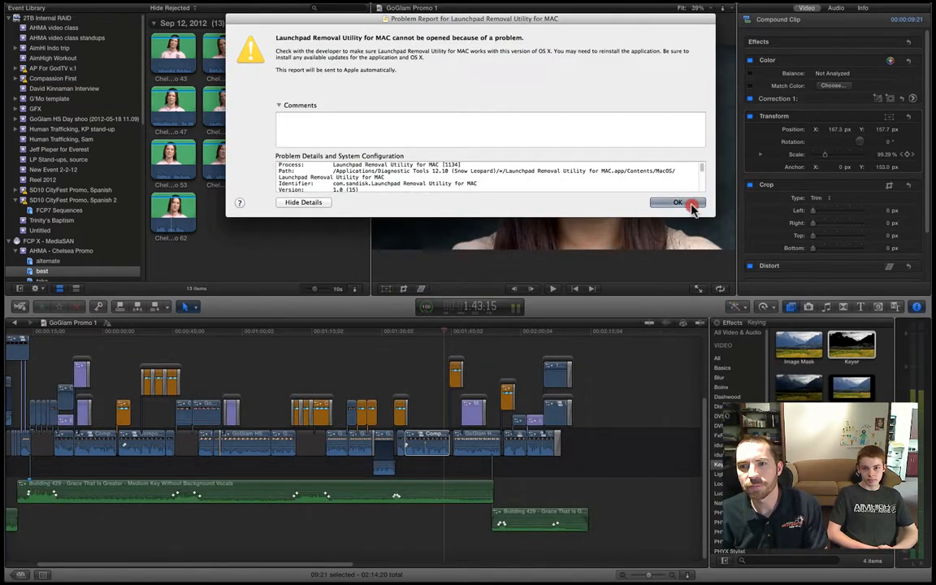
# Switch to Google Chrome and pause the ScreenFlow recording.
pyautogui.press('F12')
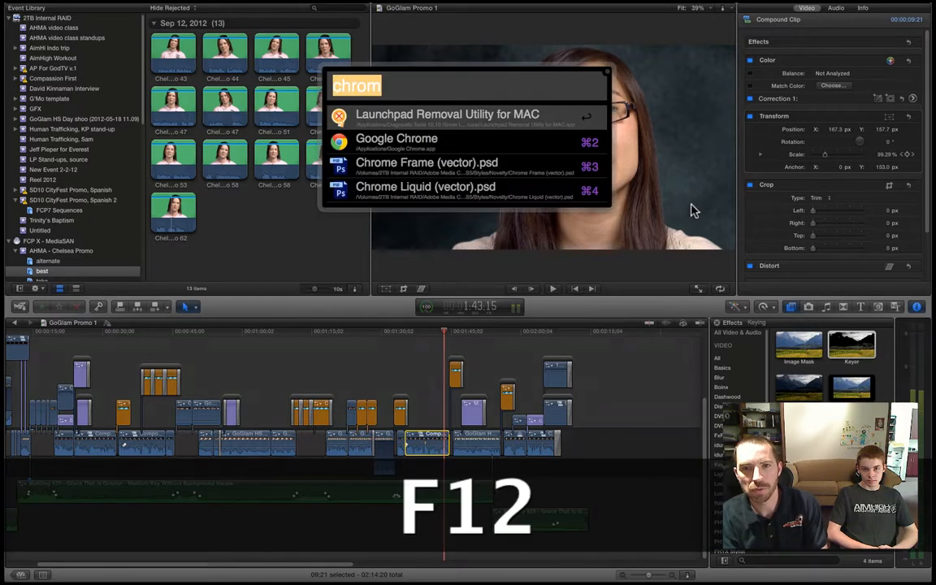
pyautogui.press('Down')
pyautogui.press('Return')
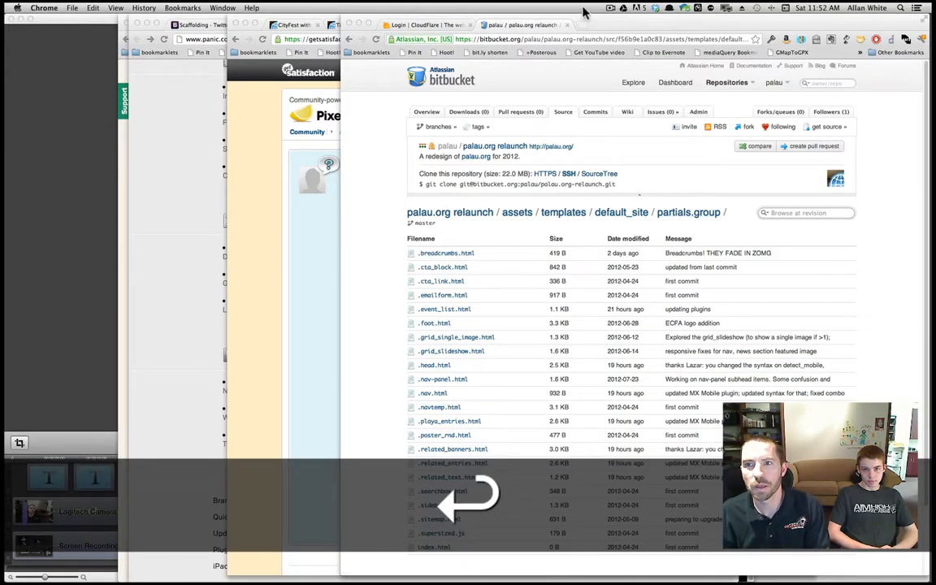
pyautogui.click(623, 8)
pyautogui.click(613, 6)
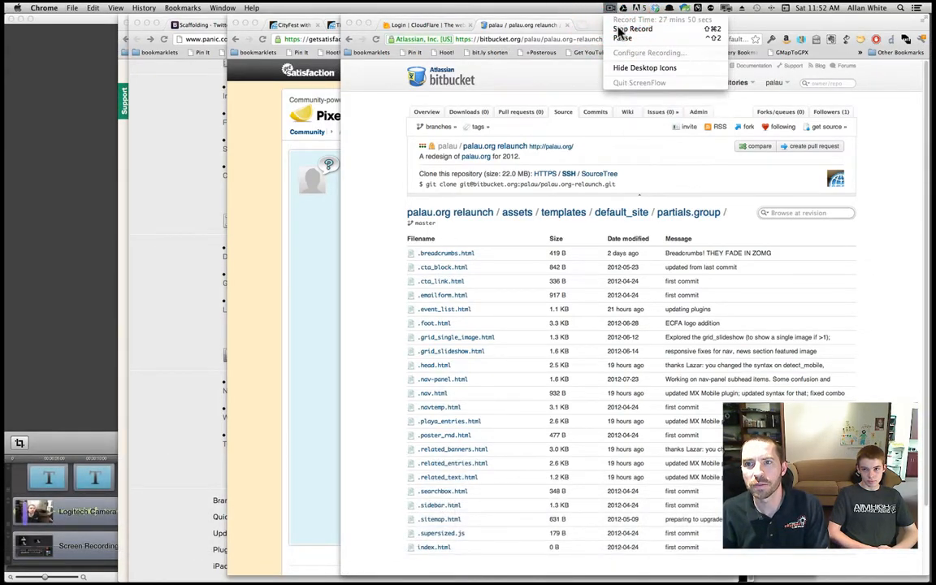
pyautogui.click(623, 37)
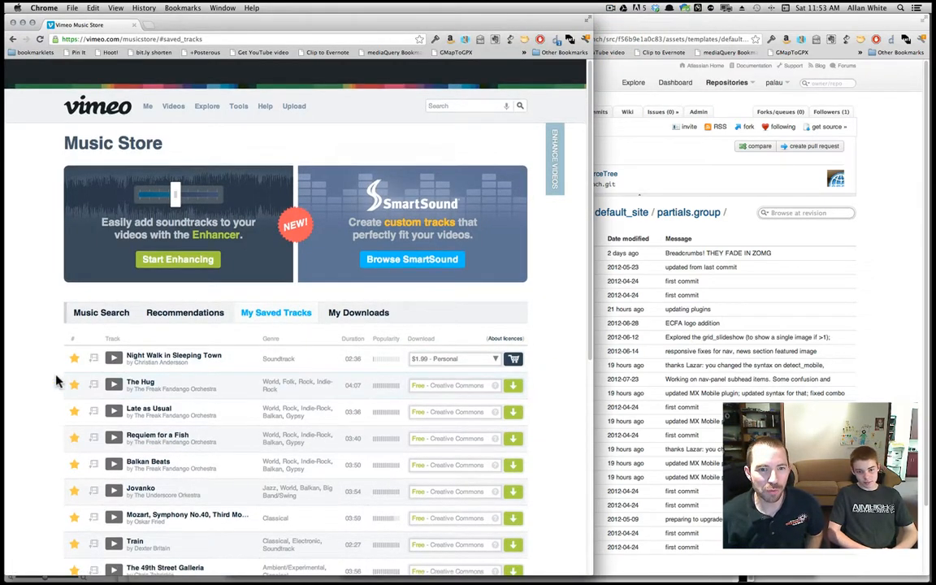
# Preview the track Balkan Beats from the saved tracks in the Vimeo Music Store, stopping it after a short listen.
pyautogui.scroll(-3, 49, 378)
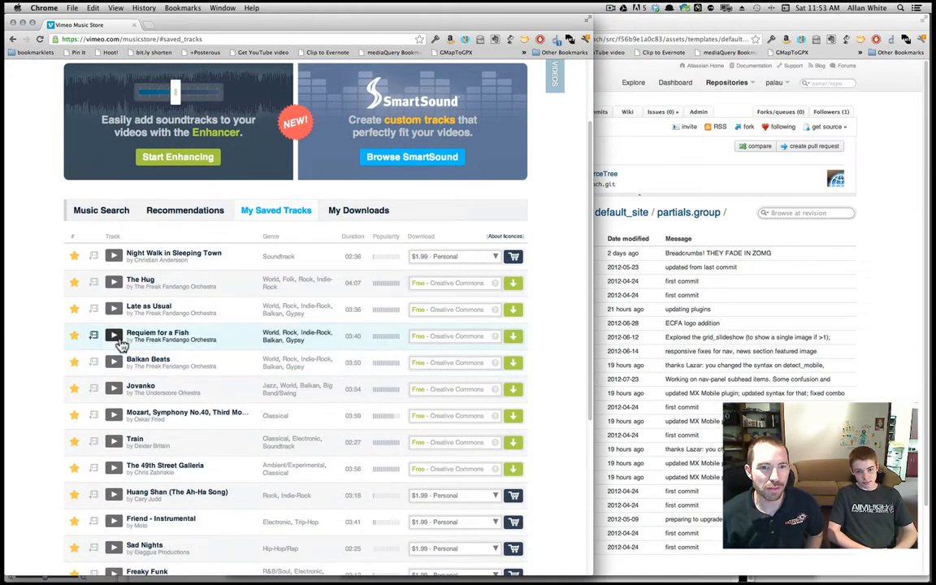
pyautogui.click(114, 361)
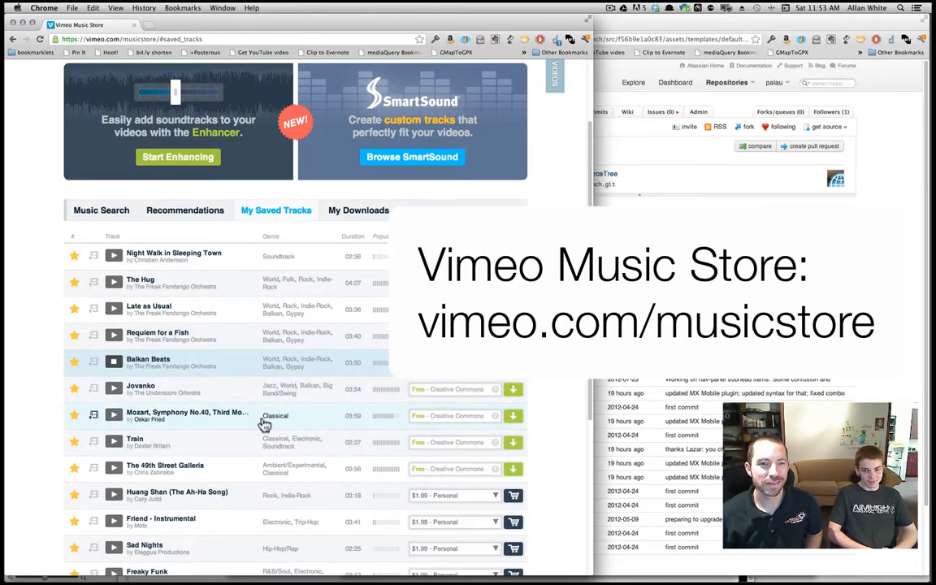
pyautogui.click(118, 368)
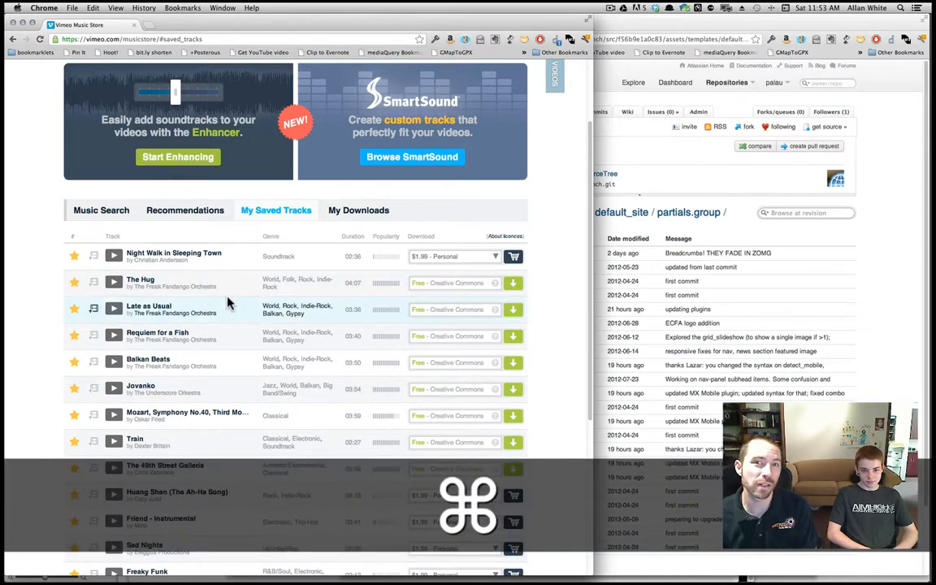
# Hide Google Chrome and Mail, and switch back to Final Cut Pro.
pyautogui.press('cmd+h')
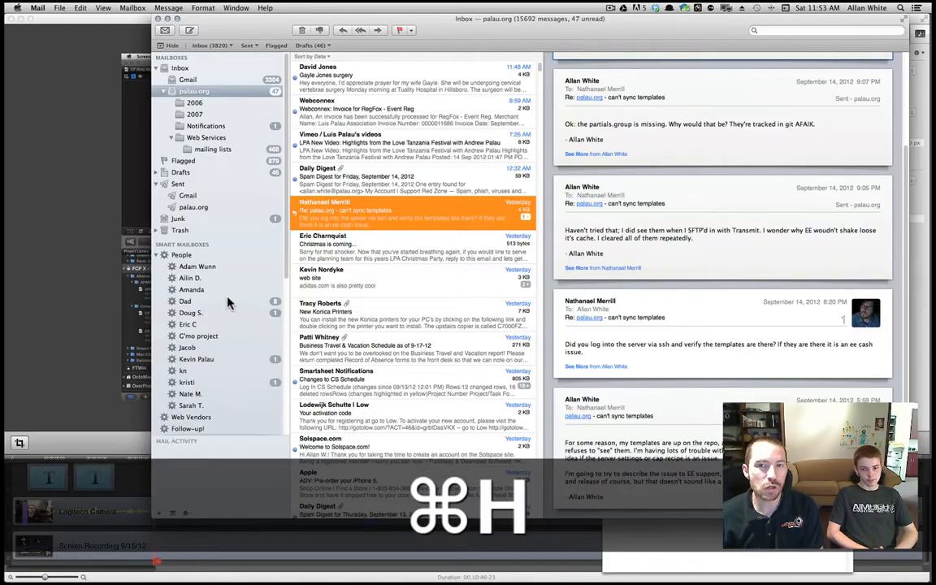
pyautogui.press('cmd+h')
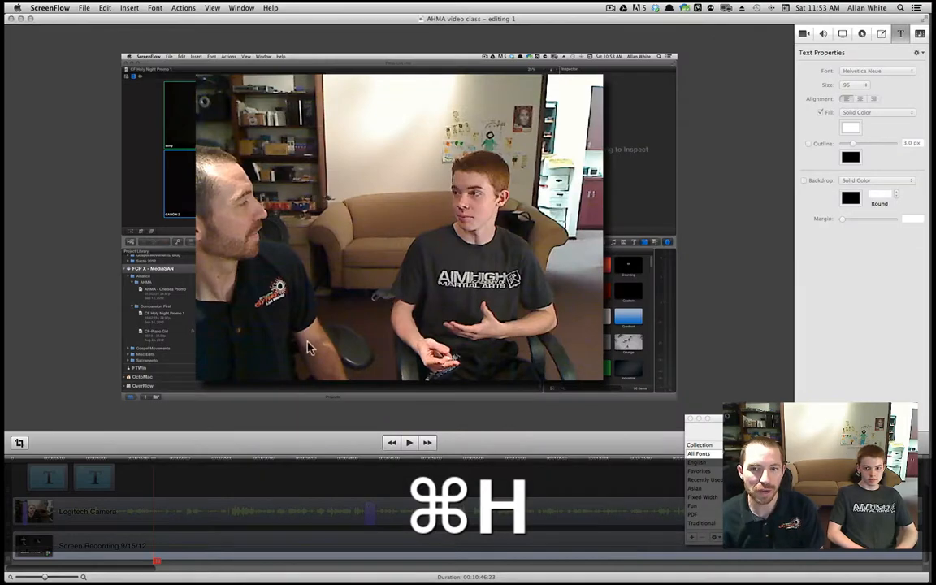
pyautogui.press('super+Tab')
pyautogui.press('super+Tab')
pyautogui.press('super+Tab')
pyautogui.press('super+Tab')
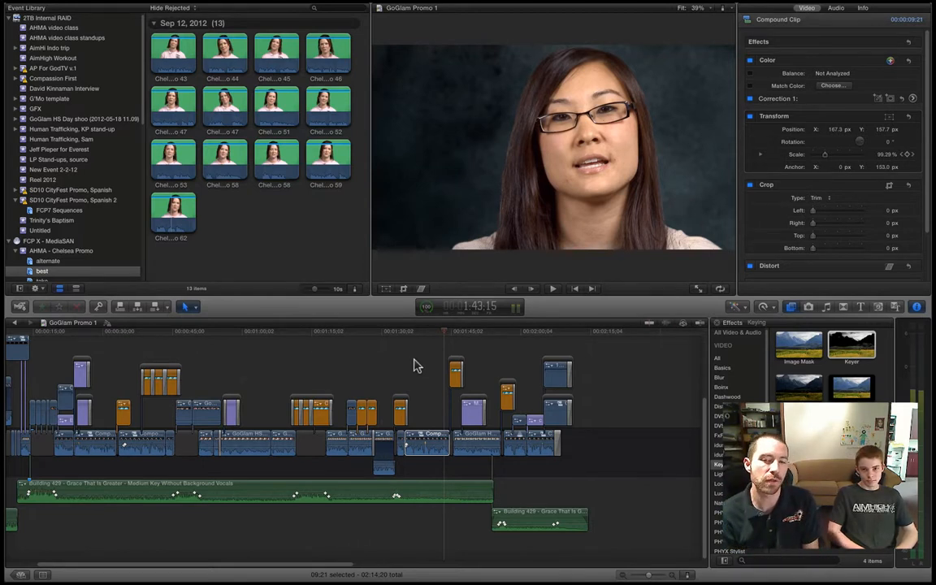
# Scrub from about 1:46 back to the promo's opening, and return to the sales director's name title near 1:49.
pyautogui.hscroll(-3, 447, 479)
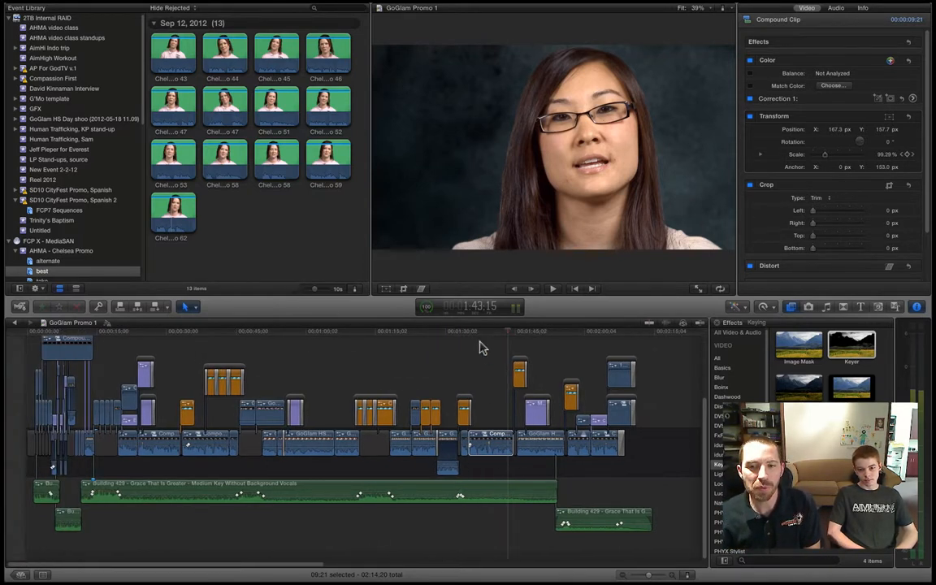
pyautogui.click(521, 334)
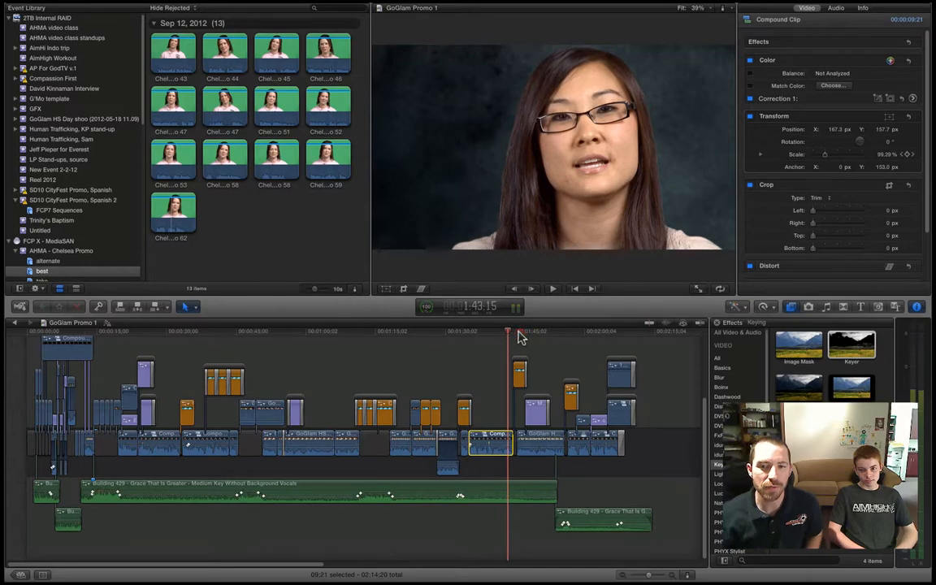
pyautogui.moveTo(520, 336); pyautogui.dragTo(57, 348)
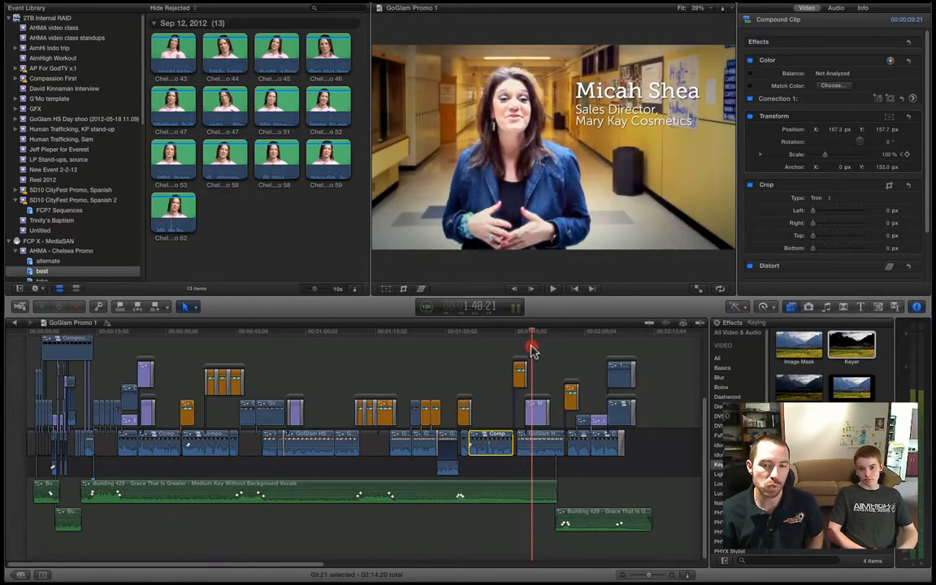
pyautogui.click(536, 347)
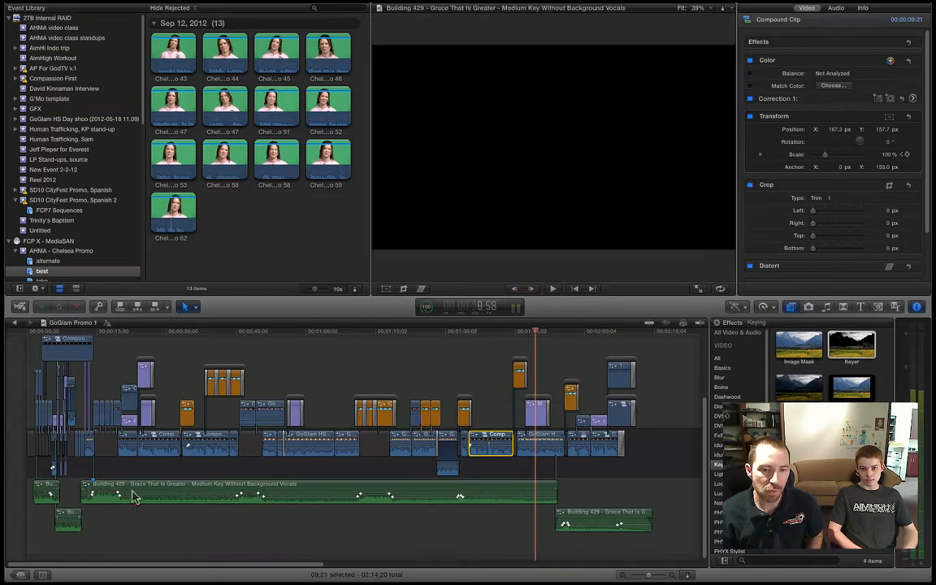
# Examine the music track's volume keyframes near 0:47, and scrub the event photos around 1:12 to 1:16.
pyautogui.moveTo(245, 494); pyautogui.dragTo(263, 498)
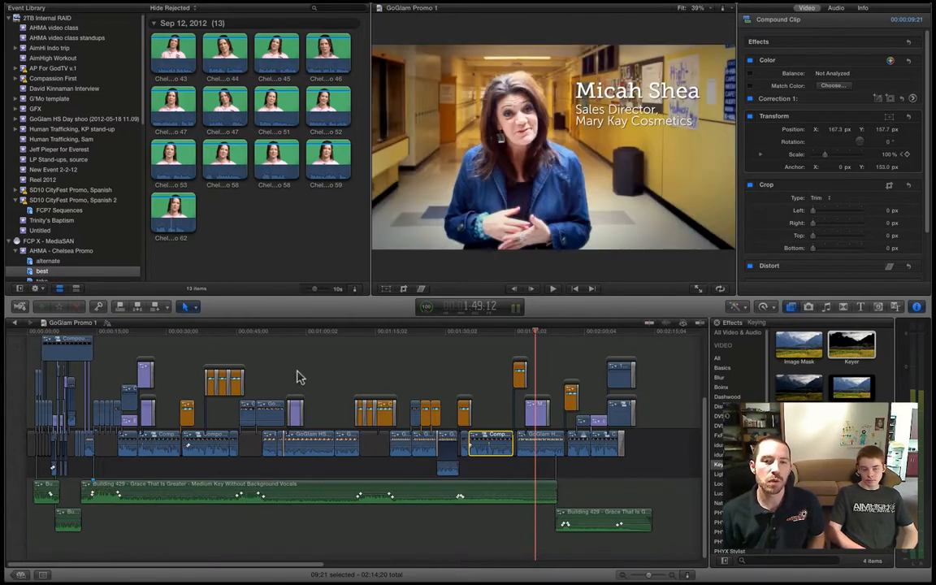
pyautogui.click(258, 331)
pyautogui.moveTo(258, 331)
pyautogui.mouseDown()
pyautogui.moveTo(268, 329)
pyautogui.moveTo(247, 330)
pyautogui.mouseUp()
pyautogui.moveTo(365, 330)
pyautogui.mouseDown()
pyautogui.moveTo(388, 331)
pyautogui.moveTo(363, 337)
pyautogui.moveTo(382, 333)
pyautogui.mouseUp()
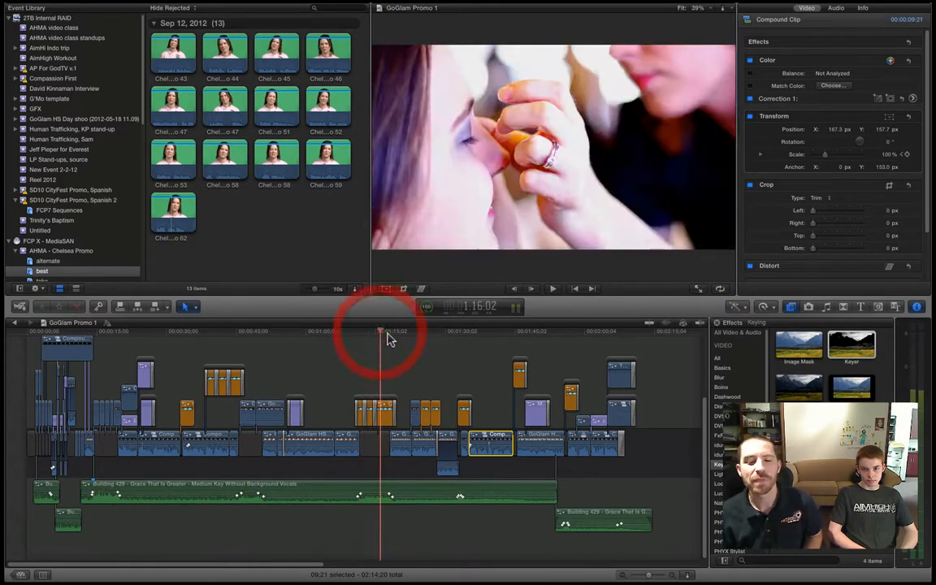
# Play the promo's ending twice from the website title near 2:04 into the closing goglam logo.
pyautogui.click(604, 333)
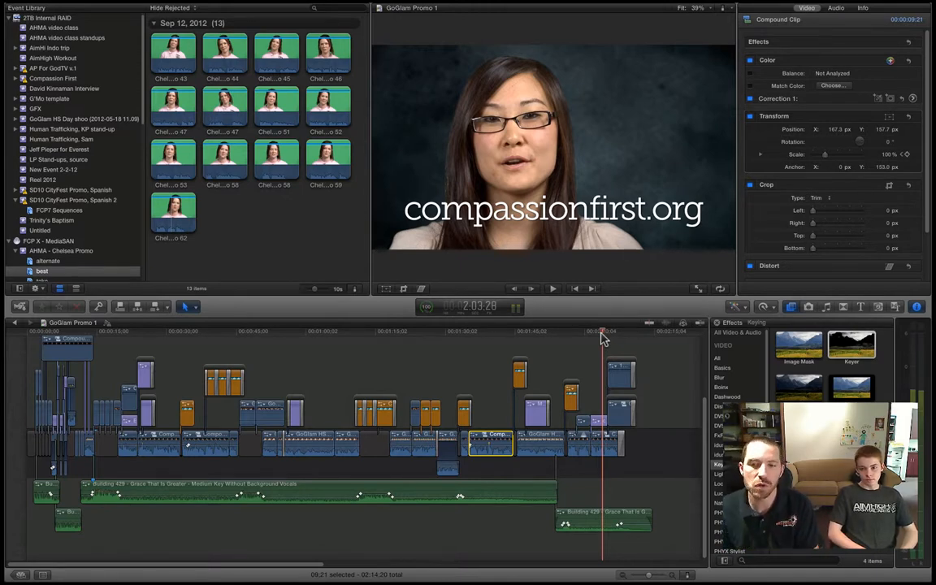
pyautogui.press('space')
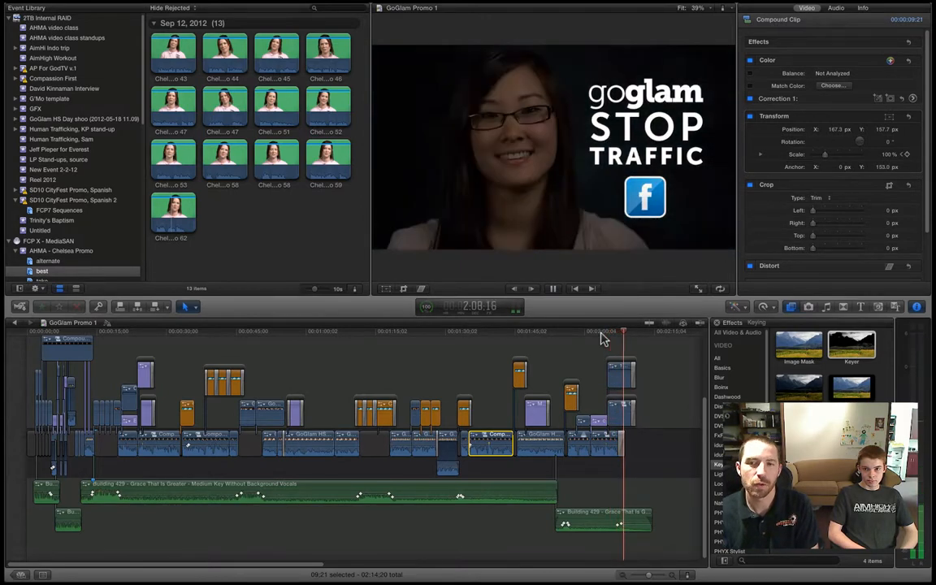
pyautogui.press('space')
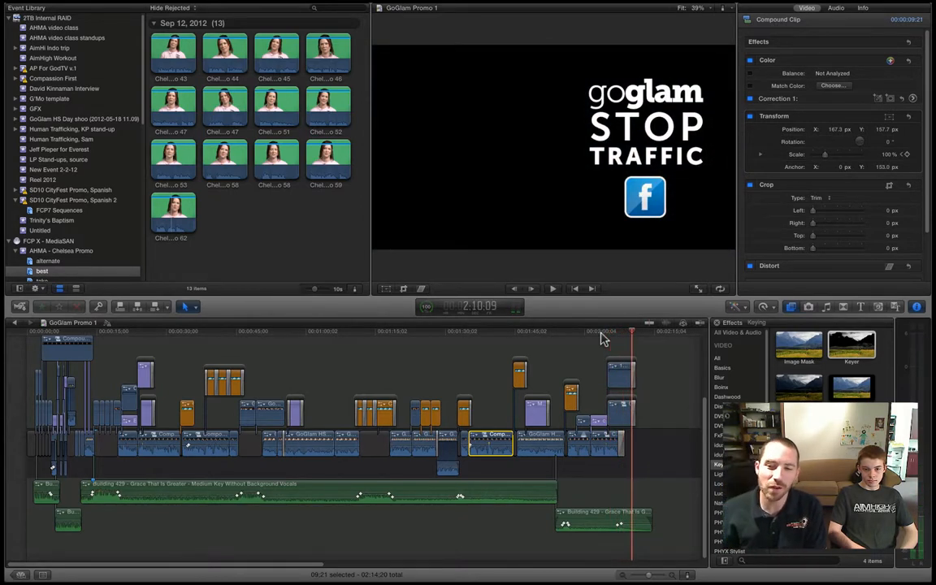
pyautogui.click(624, 333)
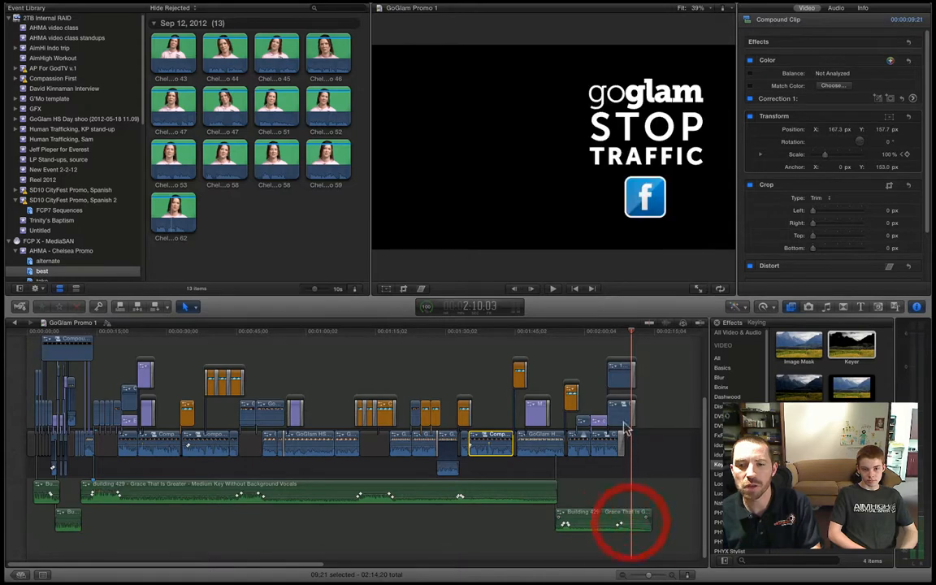
pyautogui.click(609, 335)
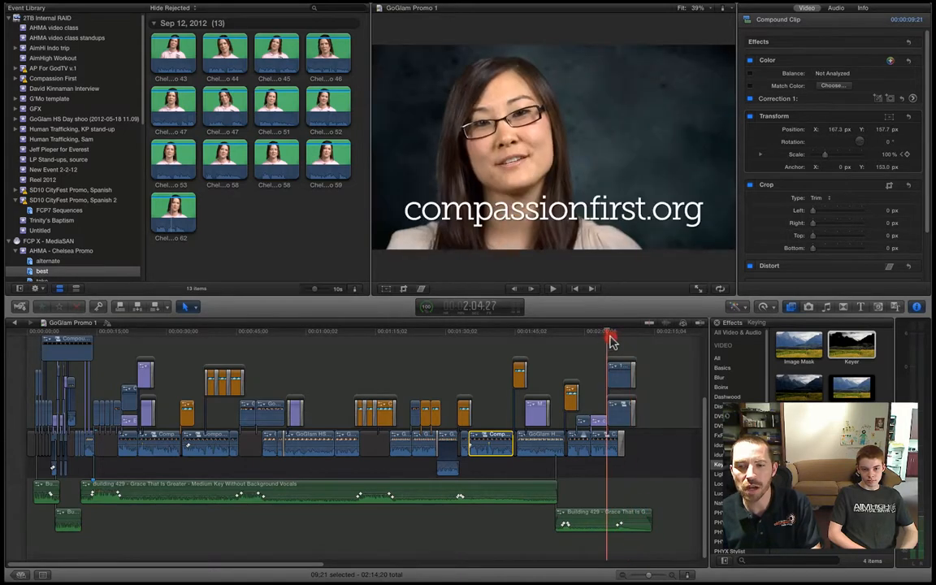
pyautogui.press('space')
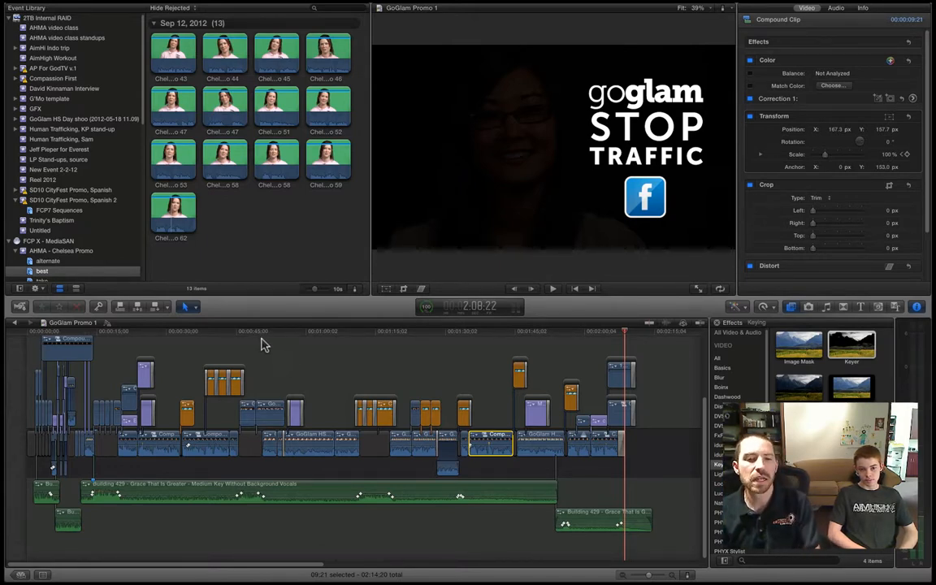
# Move to the smiling portrait at about 0:46 and open the timeline's clip appearance options.
pyautogui.moveTo(256, 332)
pyautogui.mouseDown()
pyautogui.moveTo(280, 335)
pyautogui.moveTo(242, 333)
pyautogui.mouseUp()
pyautogui.press('super+equal')
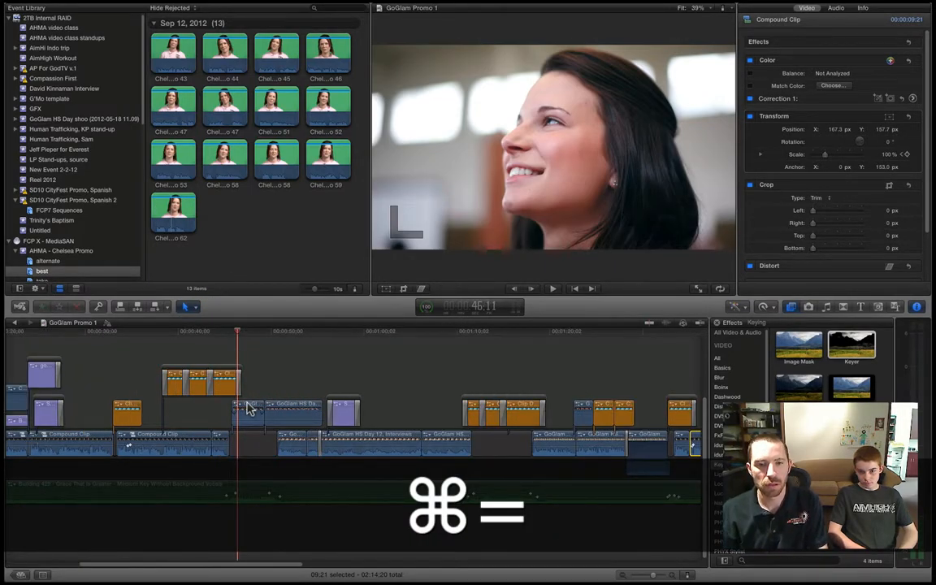
pyautogui.press('super+equal')
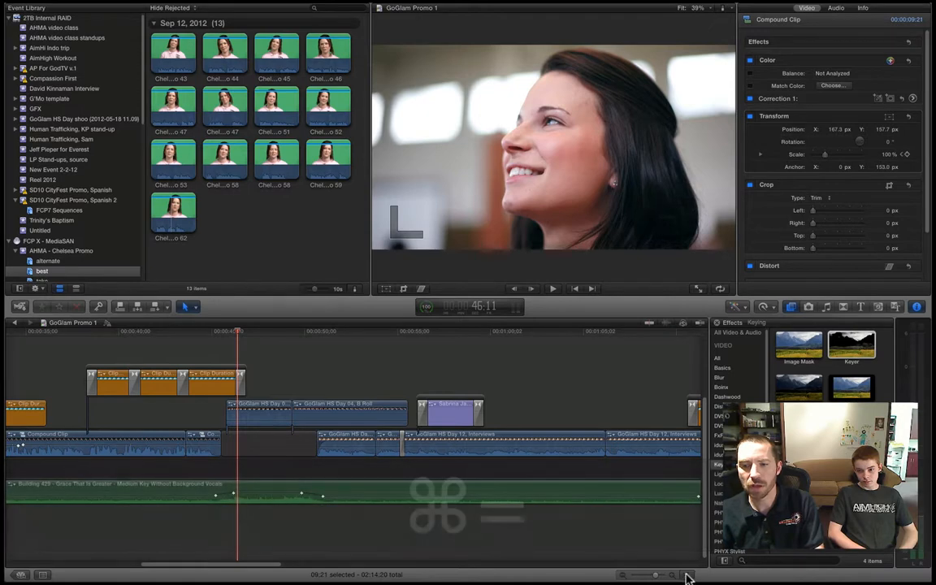
pyautogui.click(687, 575)
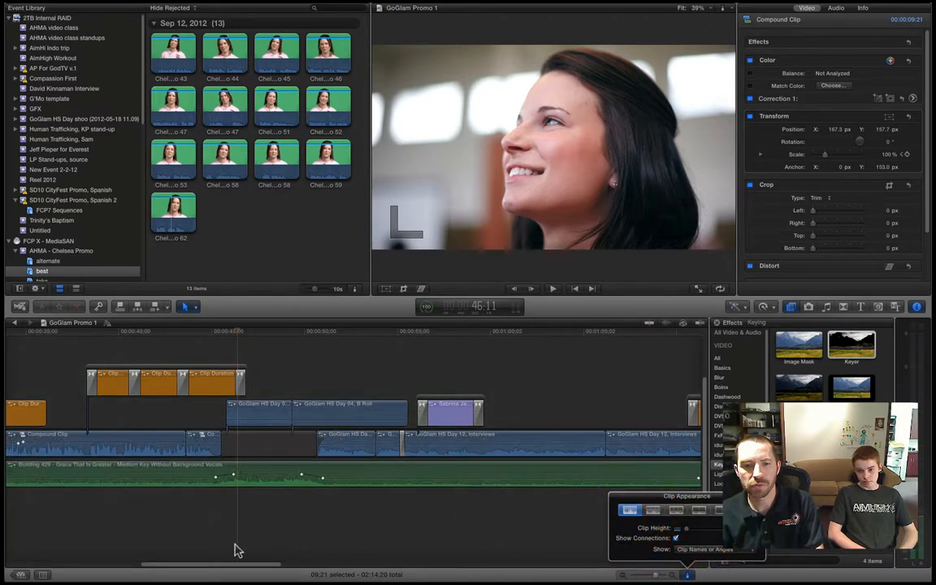
# Scrub the B-roll from about 0:45 to 0:50, selecting the GoGlam HS Day 04 B Roll clip and the first interview clip beneath it.
pyautogui.click(225, 338)
pyautogui.moveTo(232, 338); pyautogui.dragTo(318, 341)
pyautogui.click(342, 409)
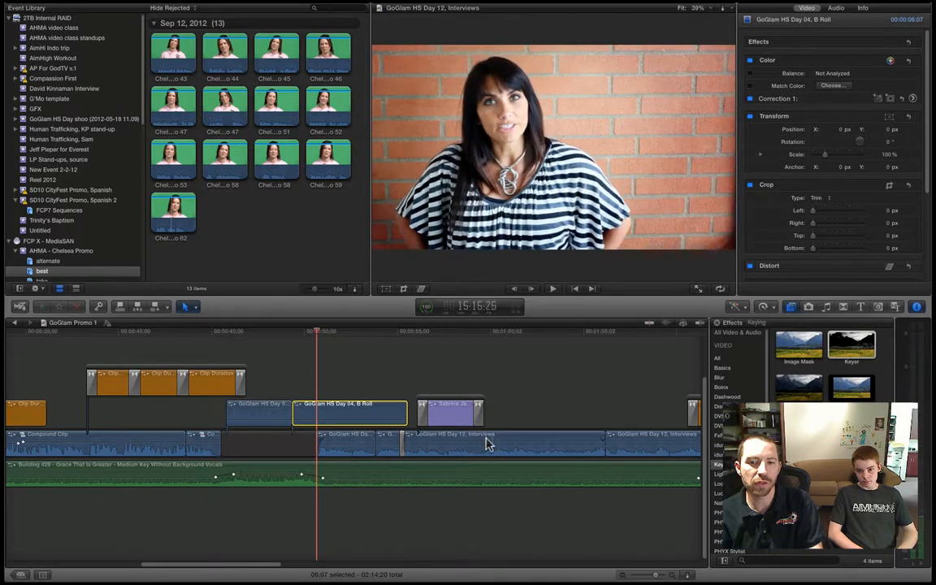
pyautogui.click(345, 441)
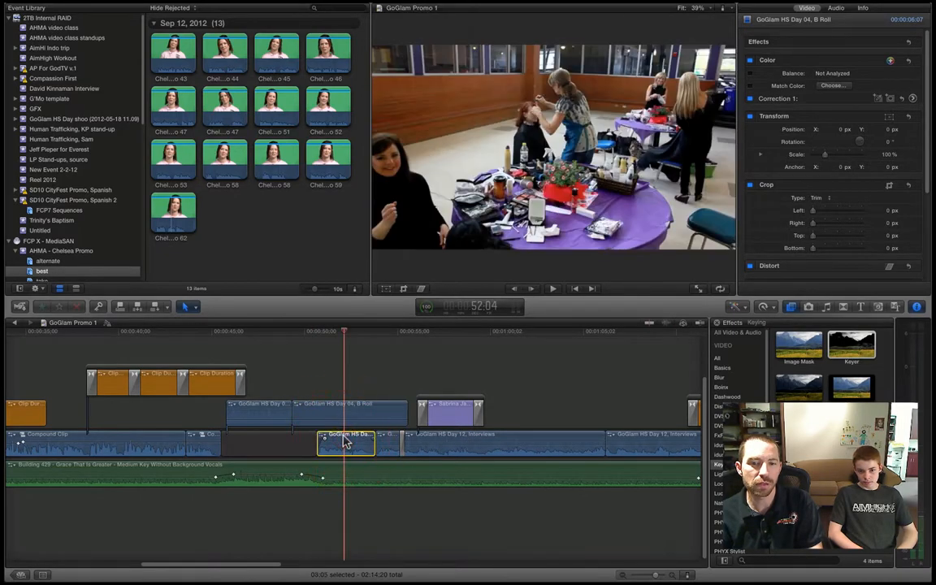
# Play from about 0:45 through the B-roll and the salon owner's name title to about 1:00.
pyautogui.click(225, 334)
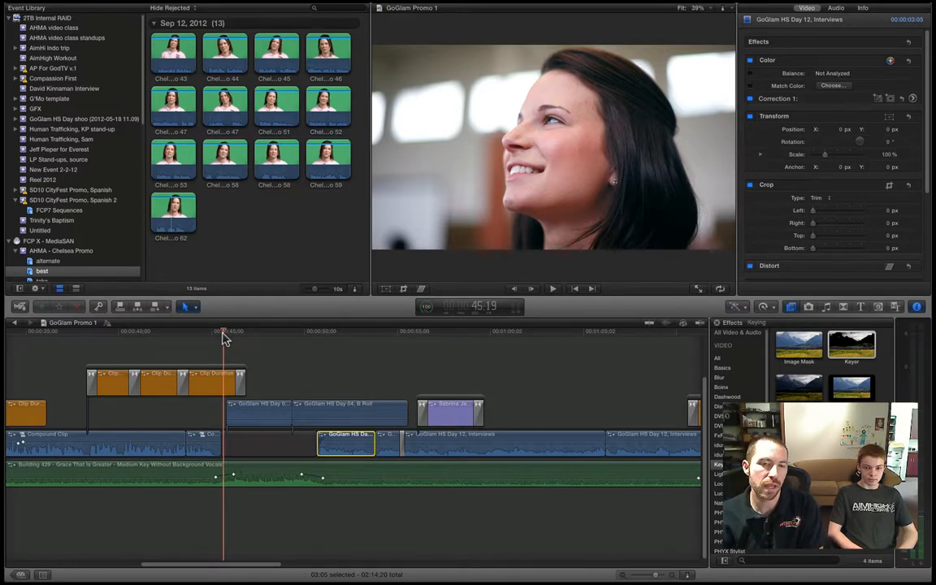
pyautogui.press('space')
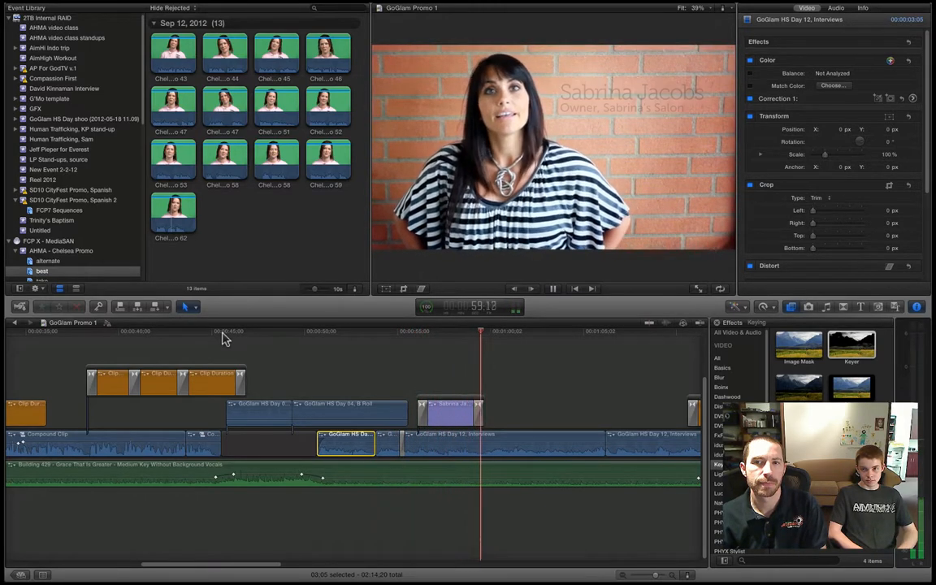
pyautogui.press('space')
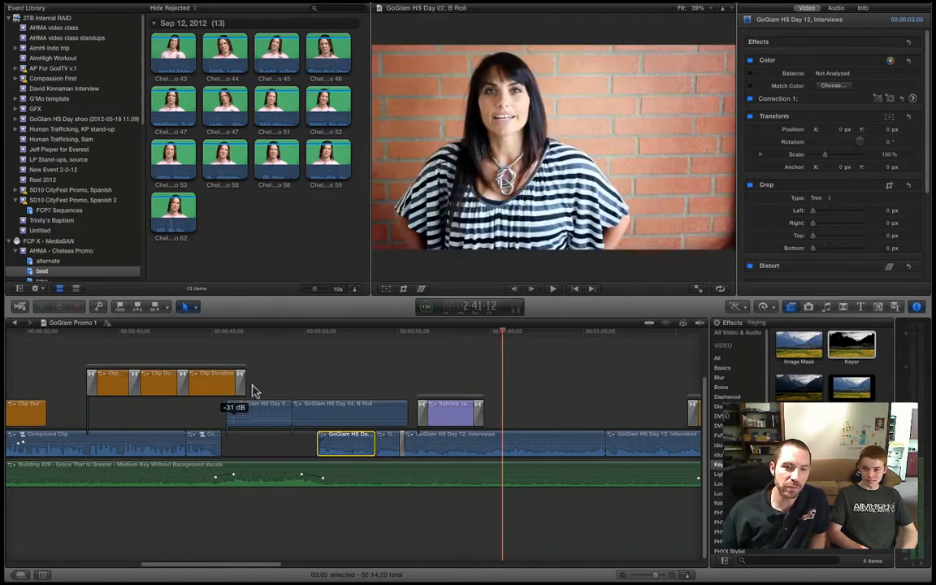
# Select both GoGlam B Roll clips around 0:48 in the timeline and return to the Project Library.
pyautogui.moveTo(251, 388); pyautogui.dragTo(340, 411)
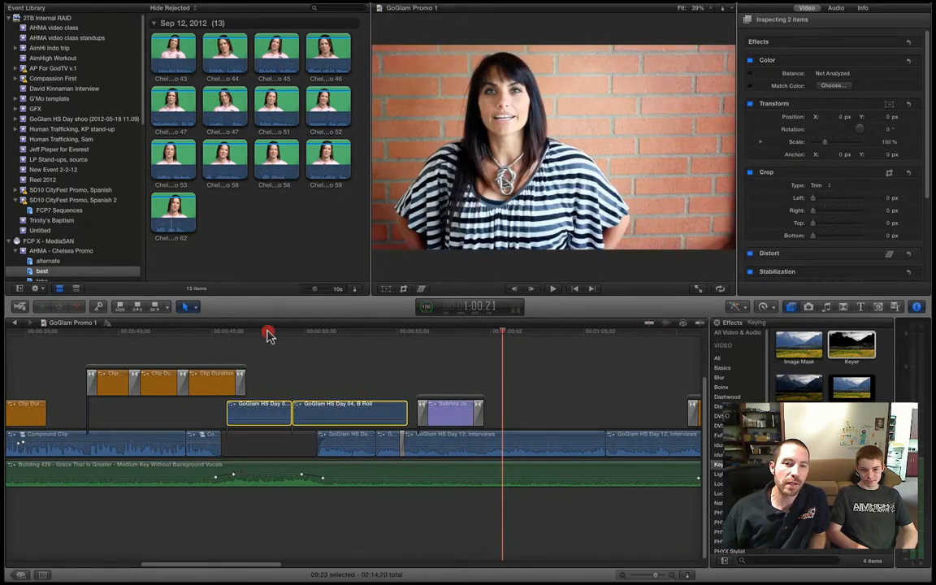
pyautogui.moveTo(267, 331)
pyautogui.mouseDown()
pyautogui.moveTo(257, 334)
pyautogui.moveTo(313, 334)
pyautogui.moveTo(272, 337)
pyautogui.mouseUp()
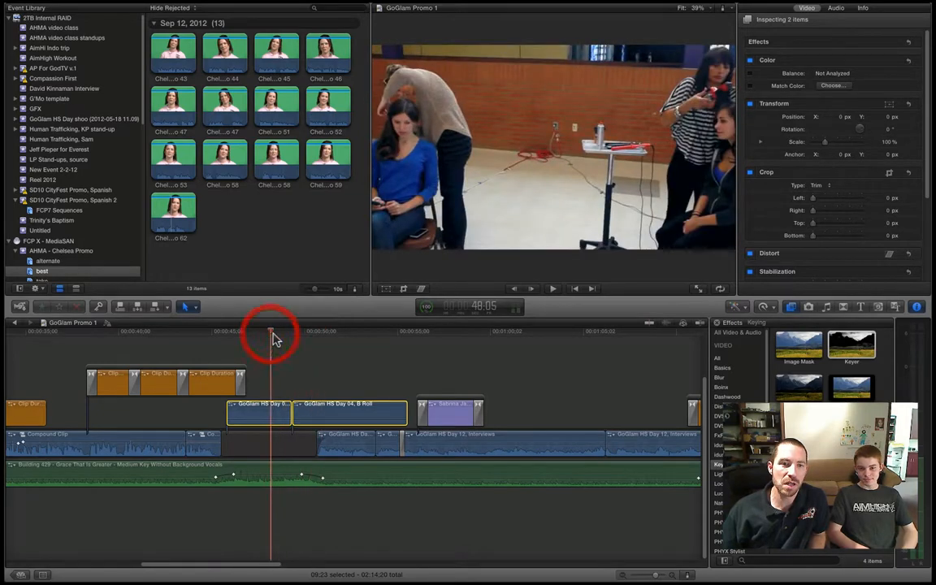
pyautogui.click(20, 574)
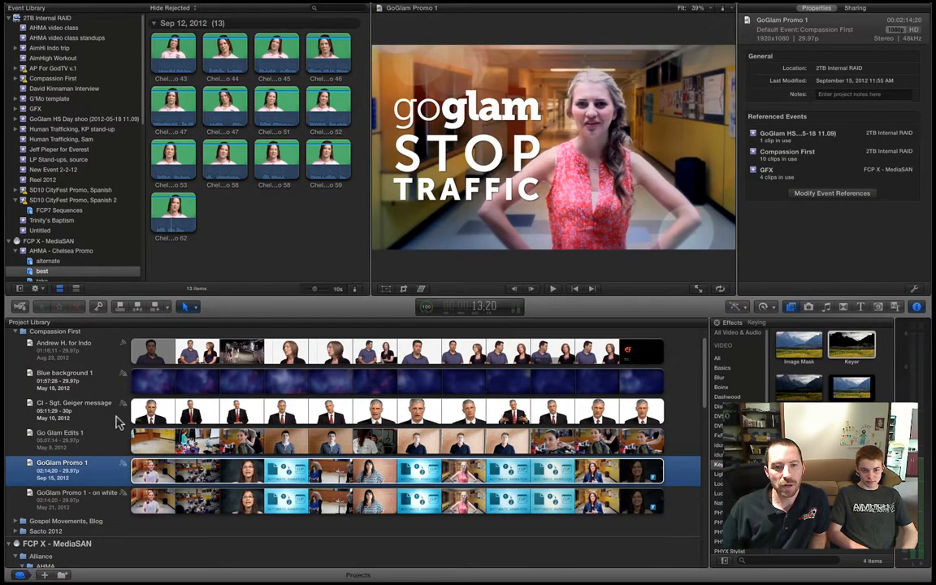
pyautogui.scroll(2, 114, 417)
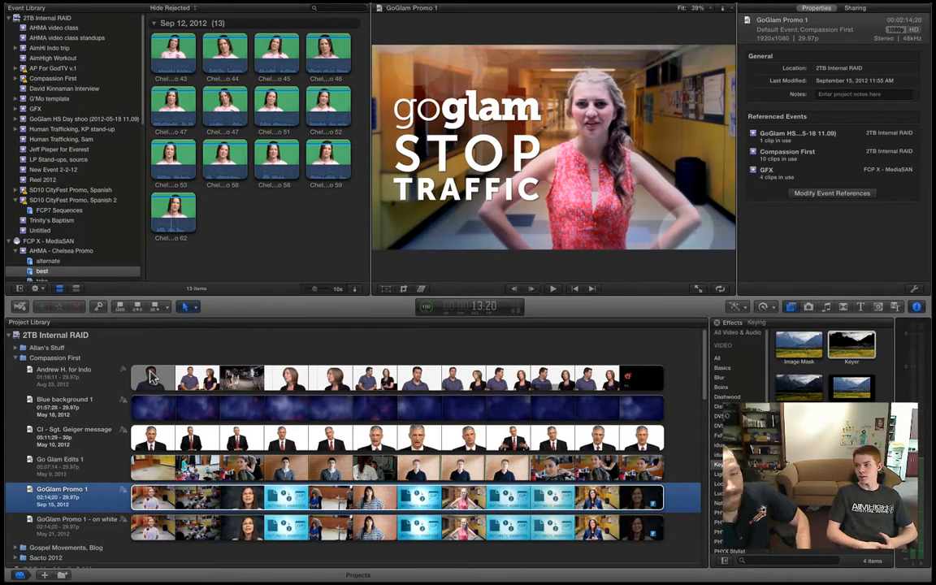
# Switch to the Vimeo Music Store page in Chrome and search all of Vimeo for "bokeh glow lights".
pyautogui.press('super+Tab')
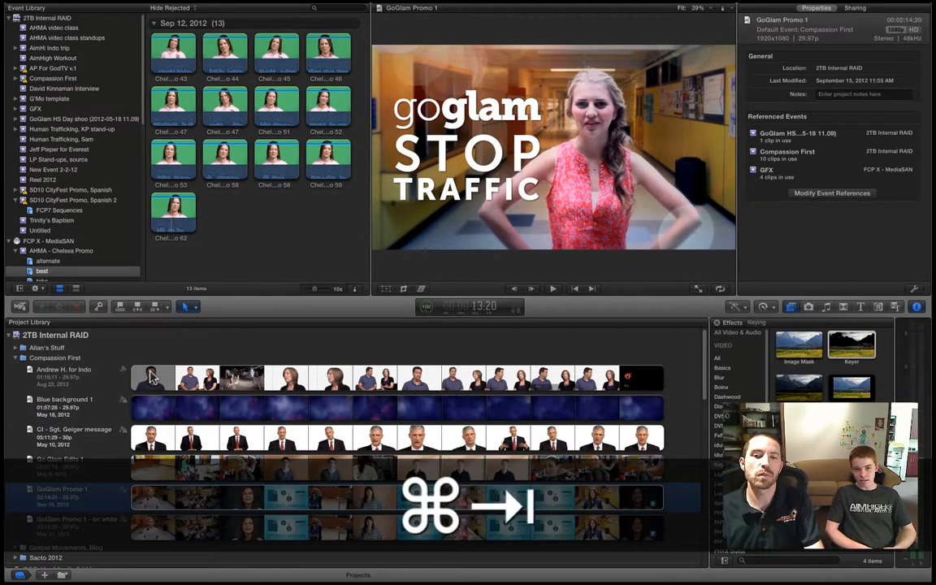
pyautogui.press('super+Tab')
pyautogui.press('super+Tab')
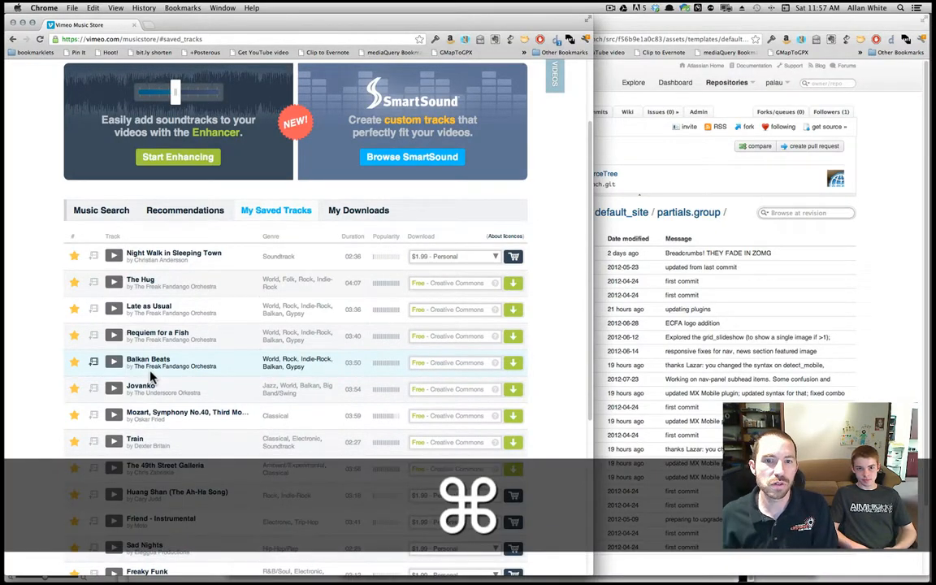
pyautogui.scroll(3, 237, 325)
pyautogui.click(436, 106)
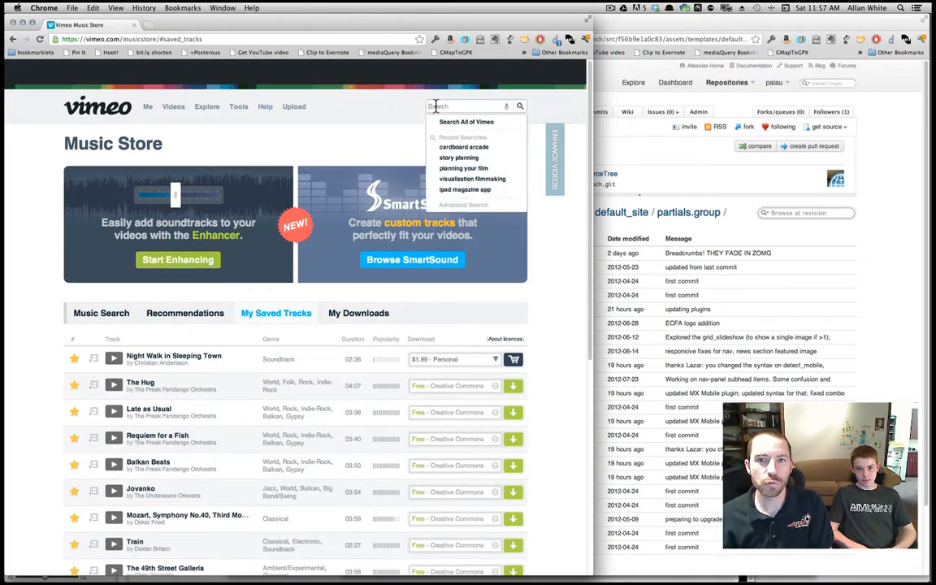
pyautogui.write('bokeh')
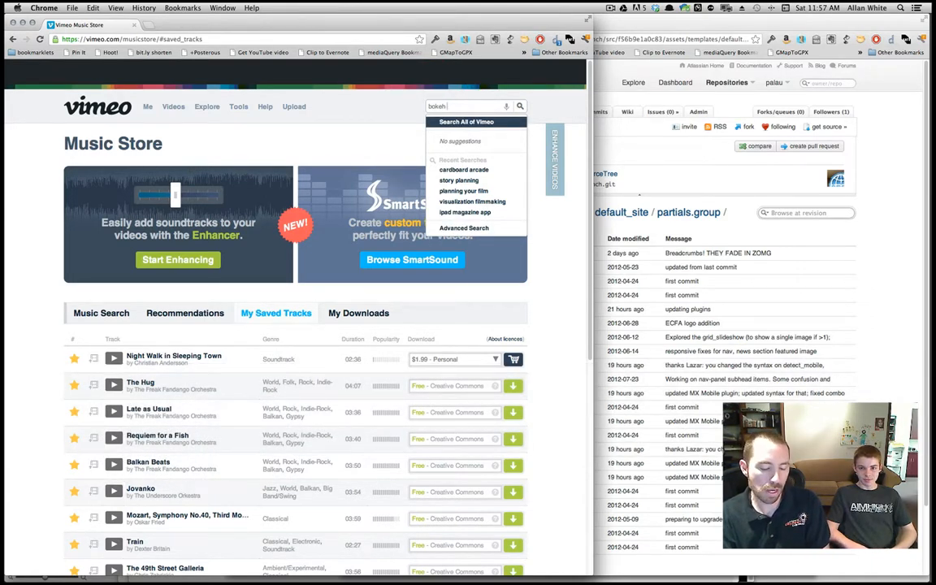
pyautogui.write(' glow lights')
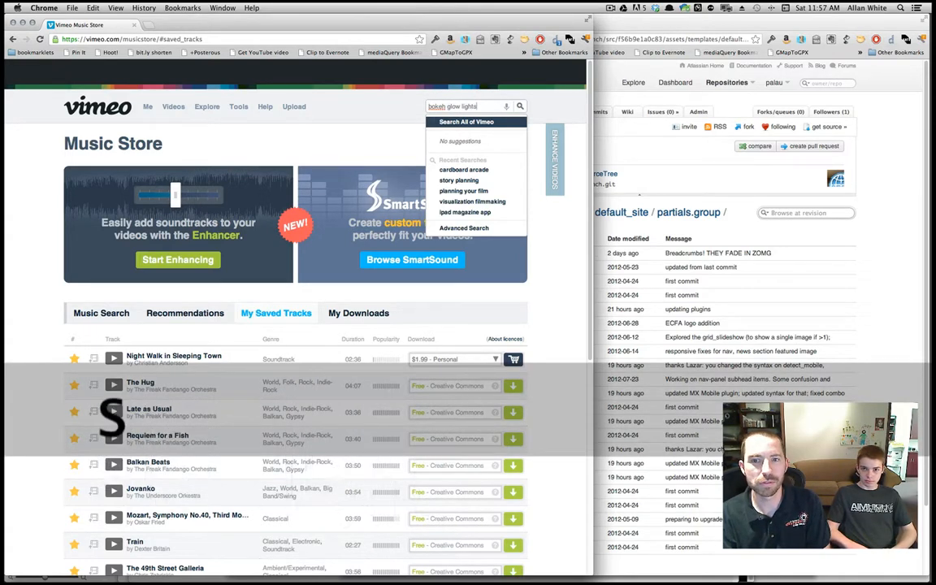
pyautogui.press('Return')
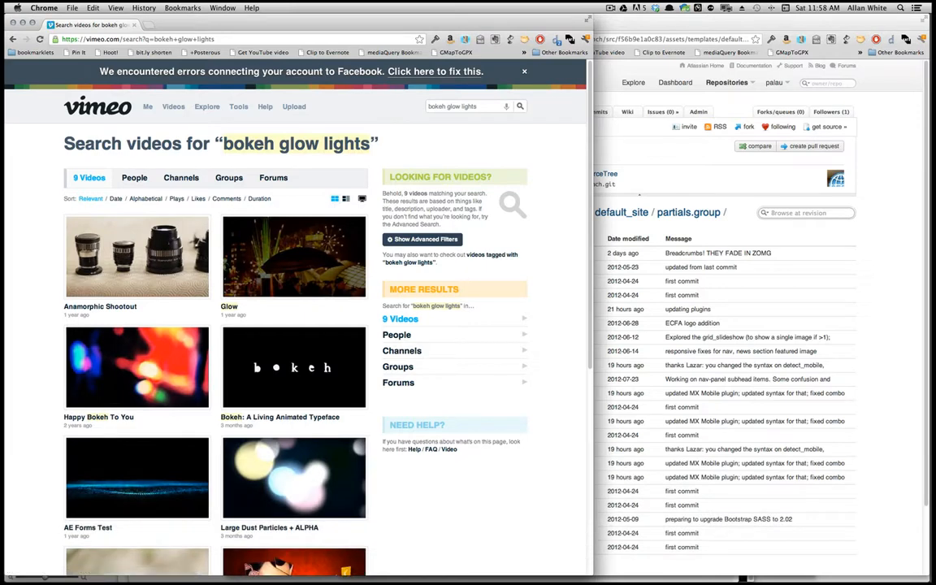
# Open the Large Dust Particles + ALPHA video from the results and preview it, skipping ahead a few seconds.
pyautogui.scroll(-5, 472, 276)
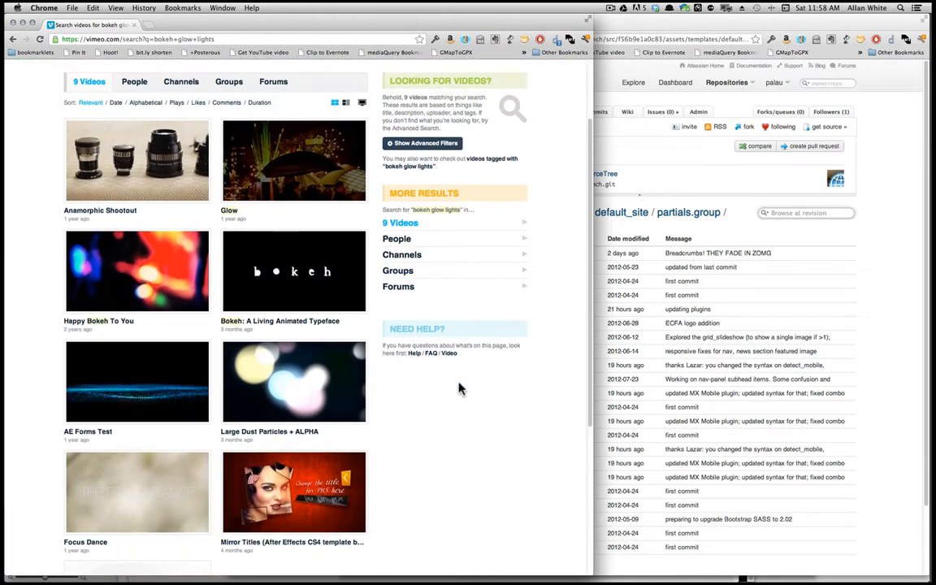
pyautogui.scroll(-5, 420, 416)
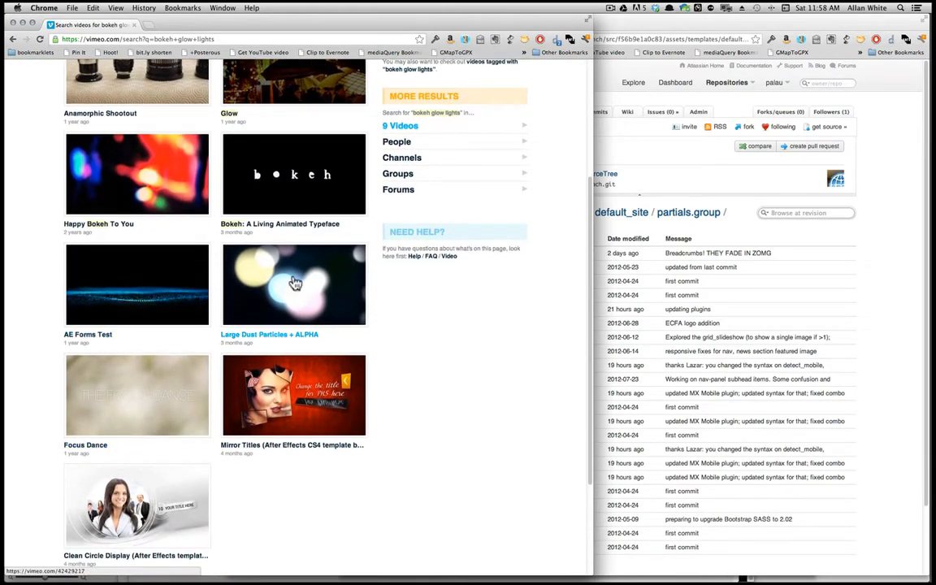
pyautogui.click(357, 302)
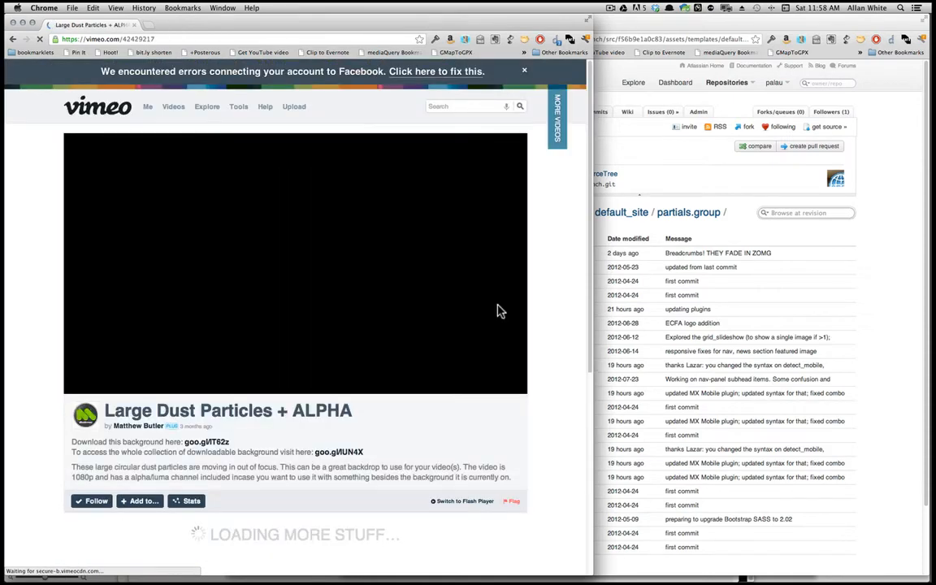
pyautogui.click(82, 380)
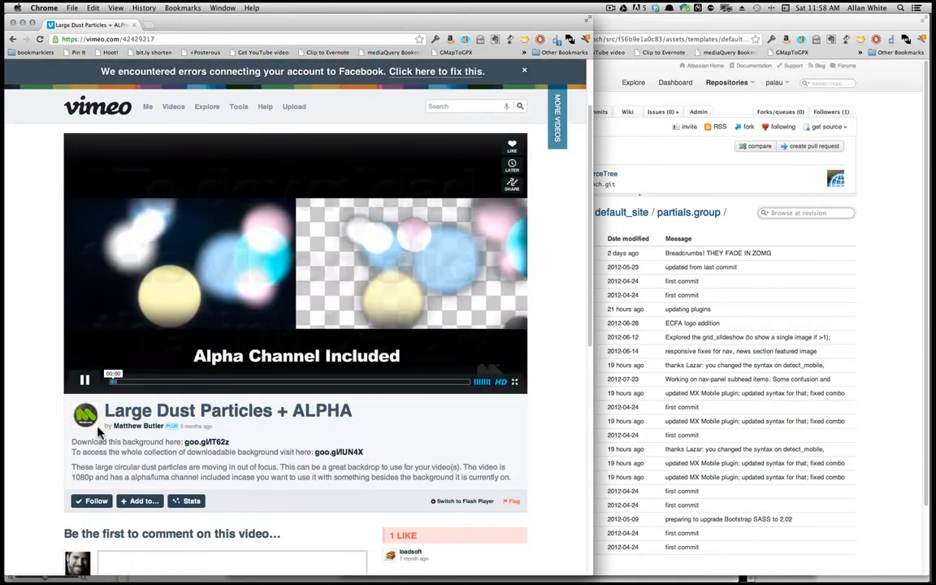
pyautogui.click(124, 383)
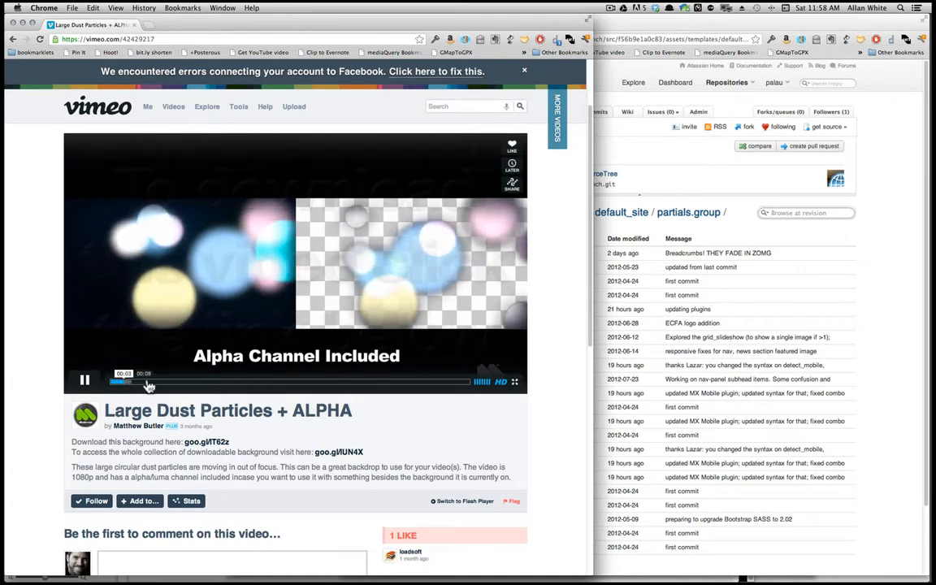
pyautogui.click(130, 382)
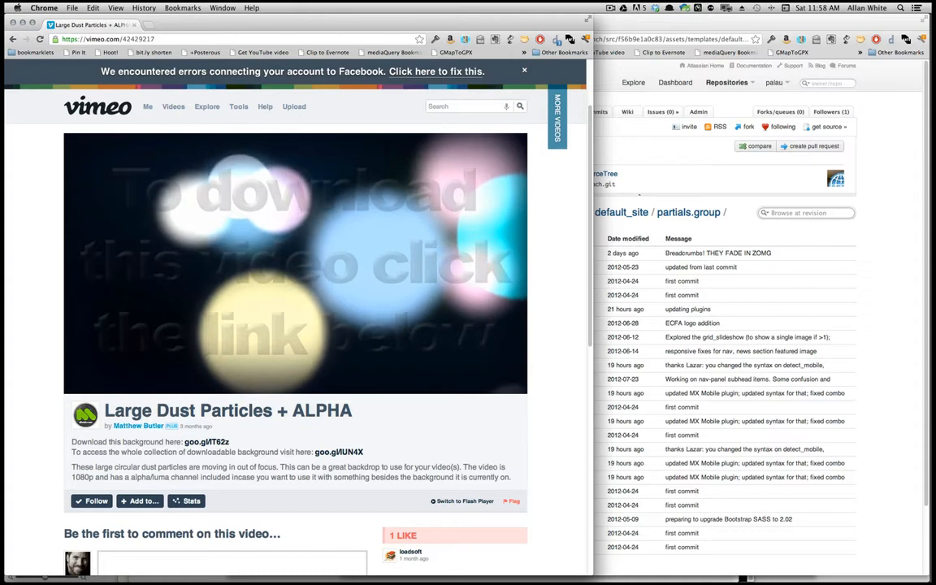
# Go back to the search results and search Vimeo for "sparkly bokeh".
pyautogui.click(12, 39)
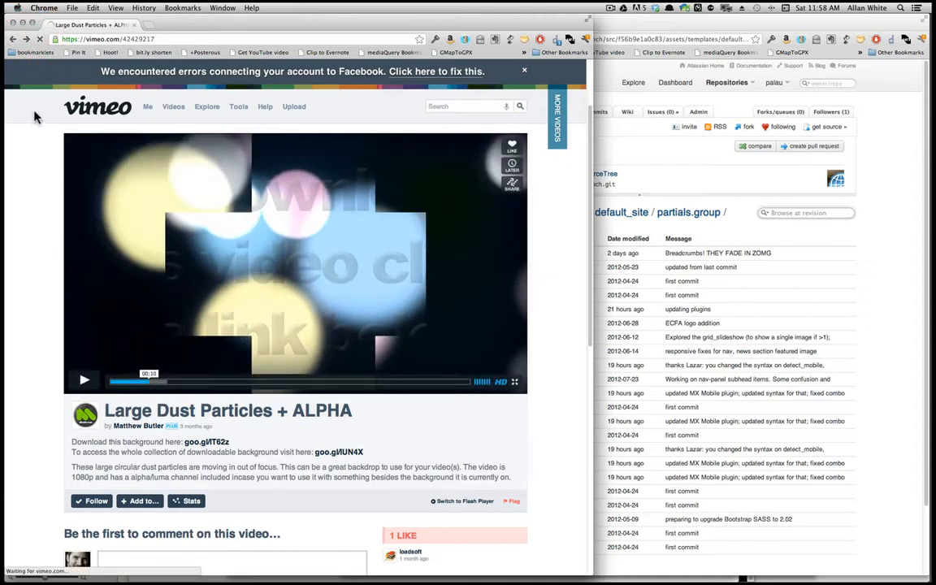
pyautogui.scroll(5, 439, 316)
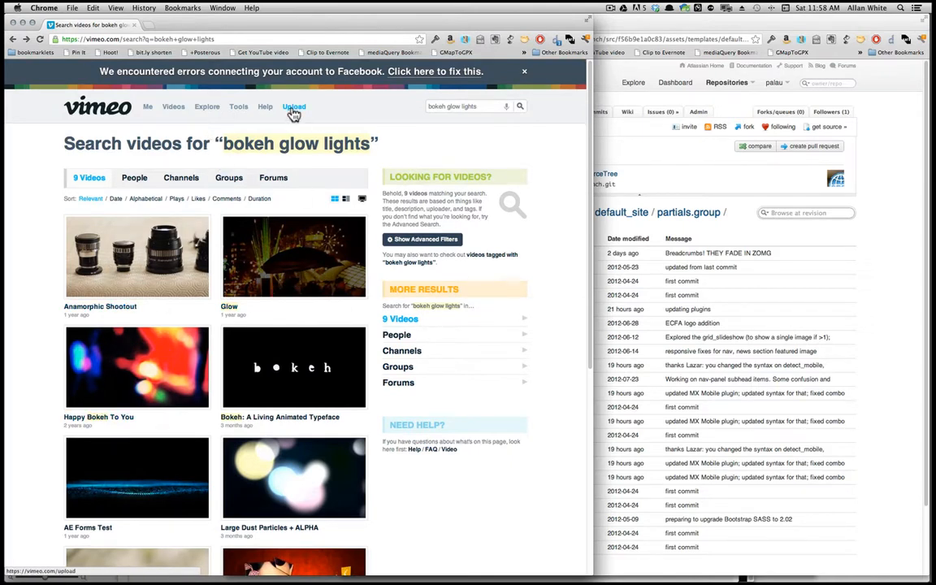
pyautogui.click(492, 108)
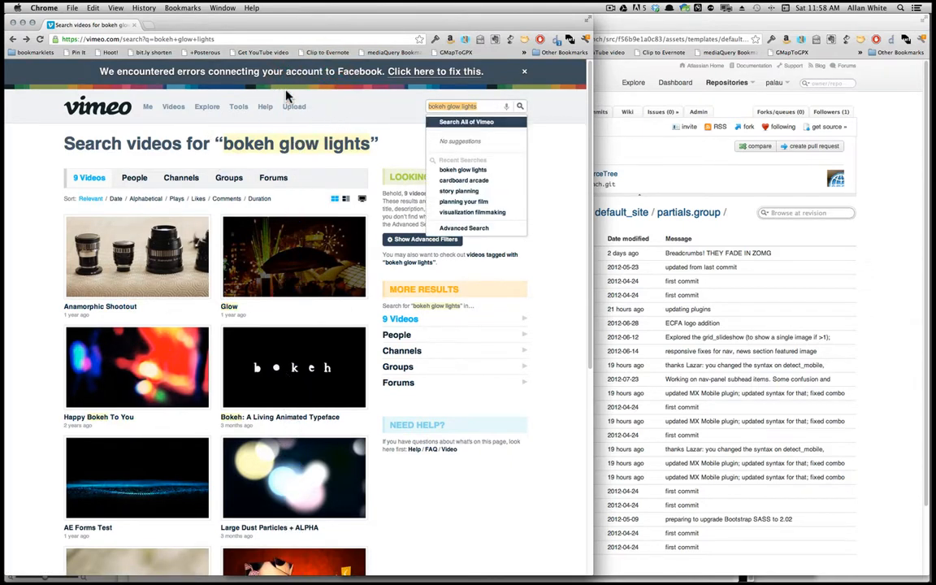
pyautogui.write('sparkly bokeh')
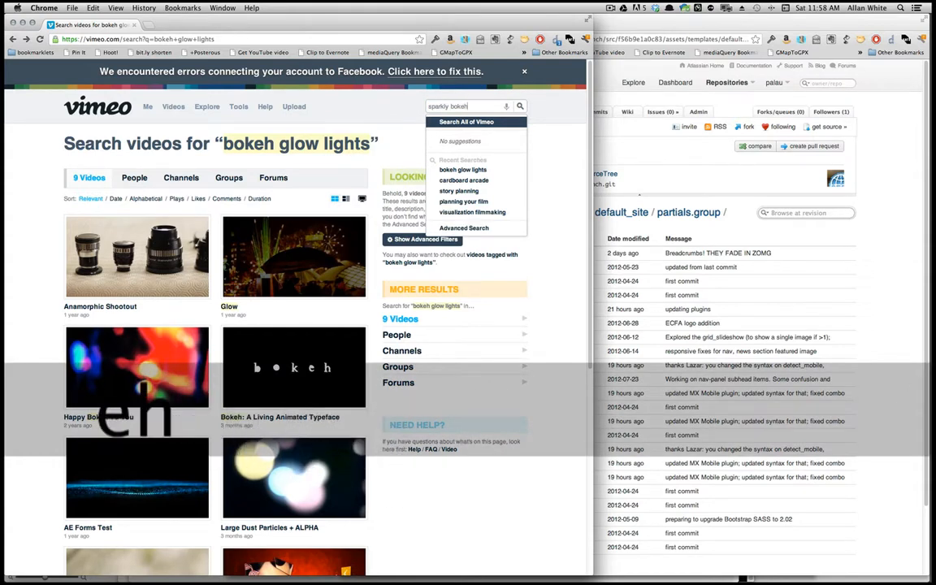
pyautogui.press('Return')
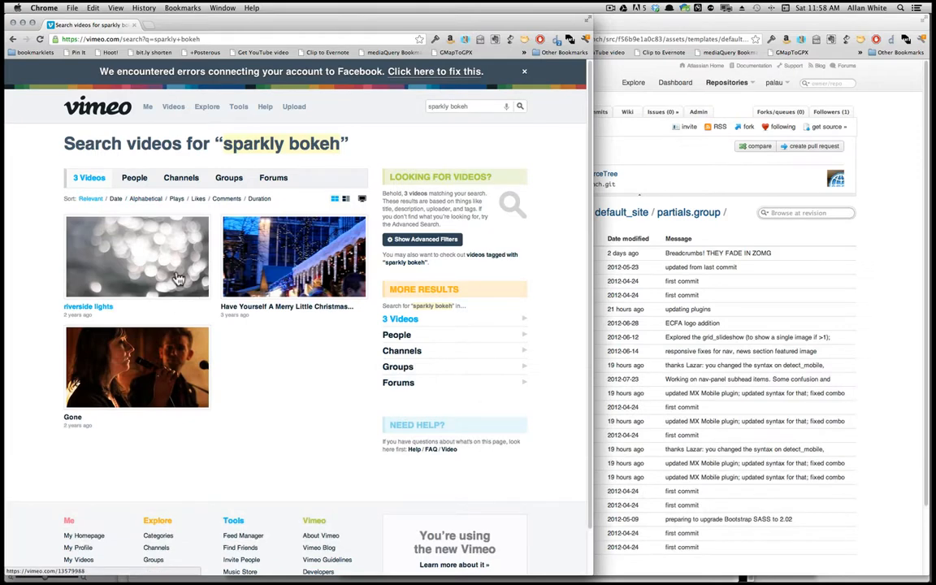
# Open the riverside lights video and play its opening seconds, pausing on the glittering bokeh.
pyautogui.click(118, 231)
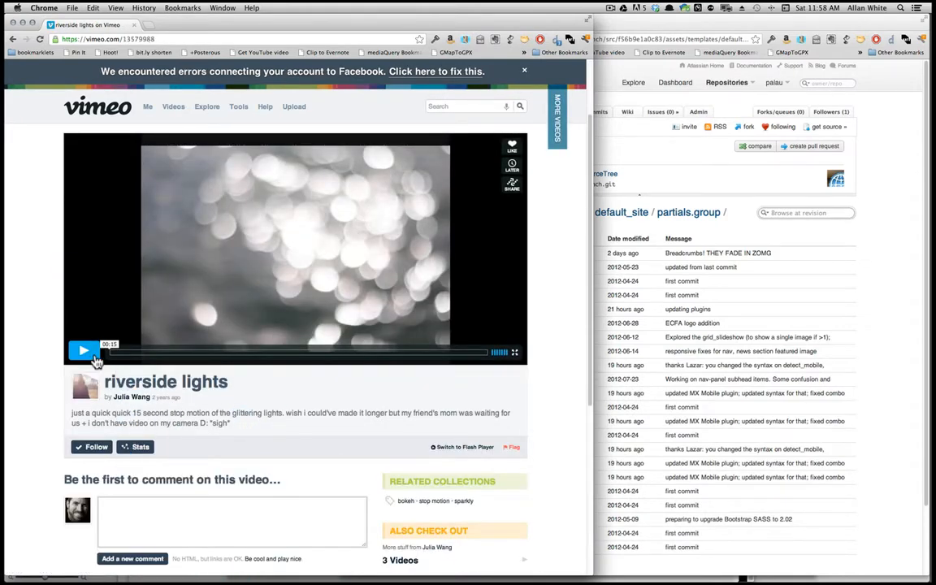
pyautogui.click(86, 352)
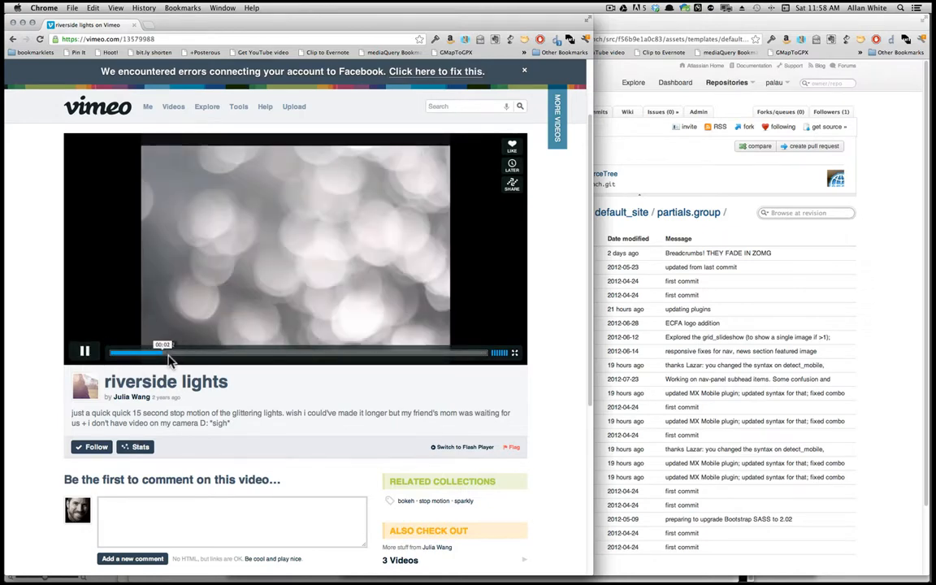
pyautogui.click(85, 355)
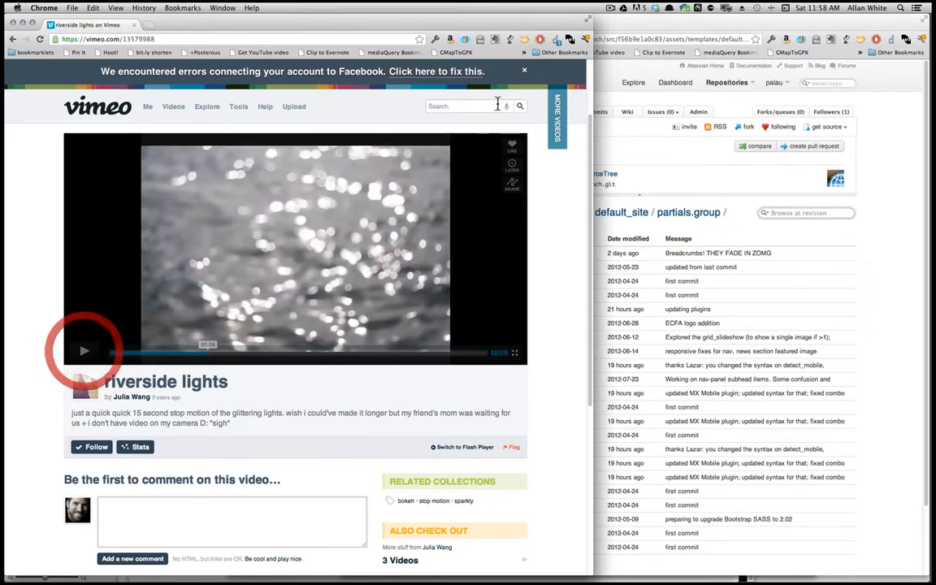
pyautogui.click(88, 357)
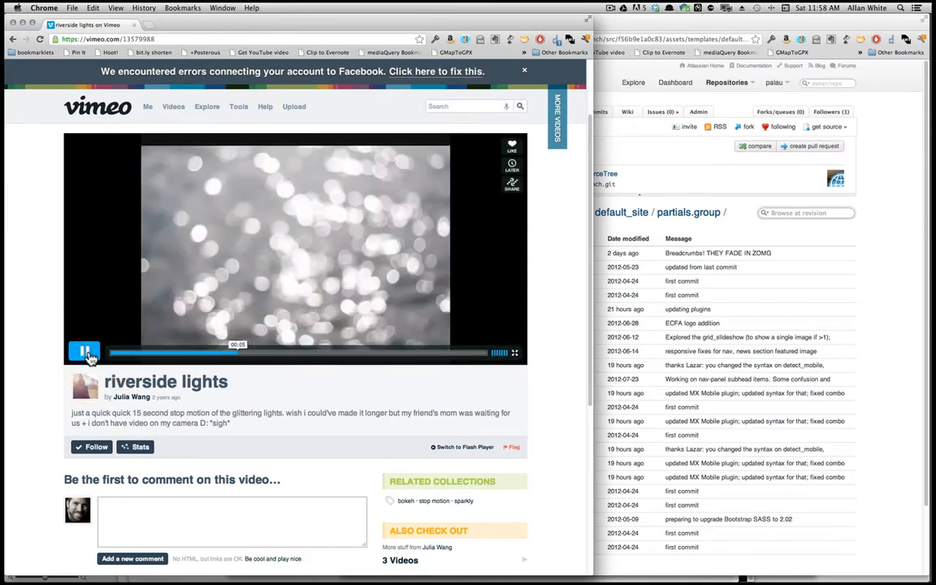
pyautogui.click(86, 353)
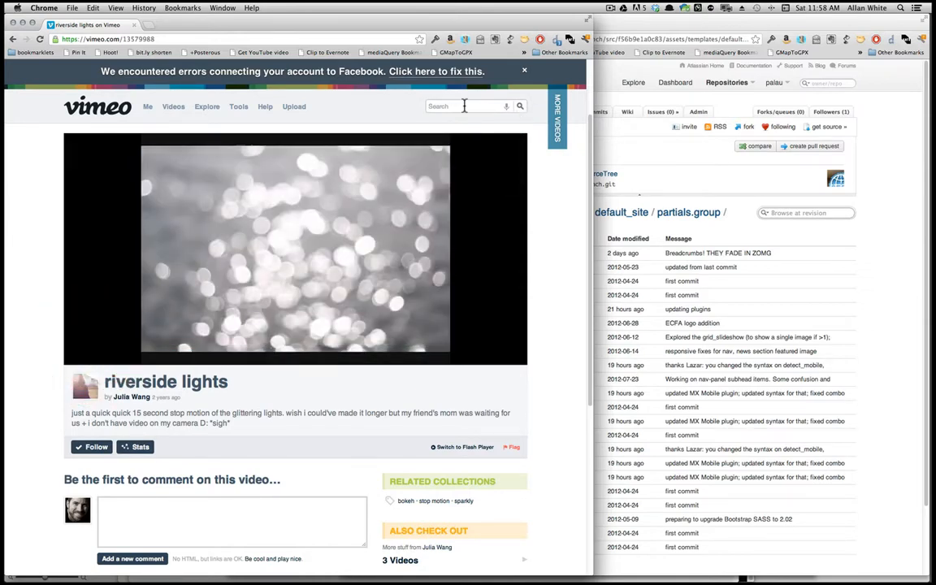
# Search Vimeo for "bokeh".
pyautogui.click(461, 106)
pyautogui.write('bokeh')
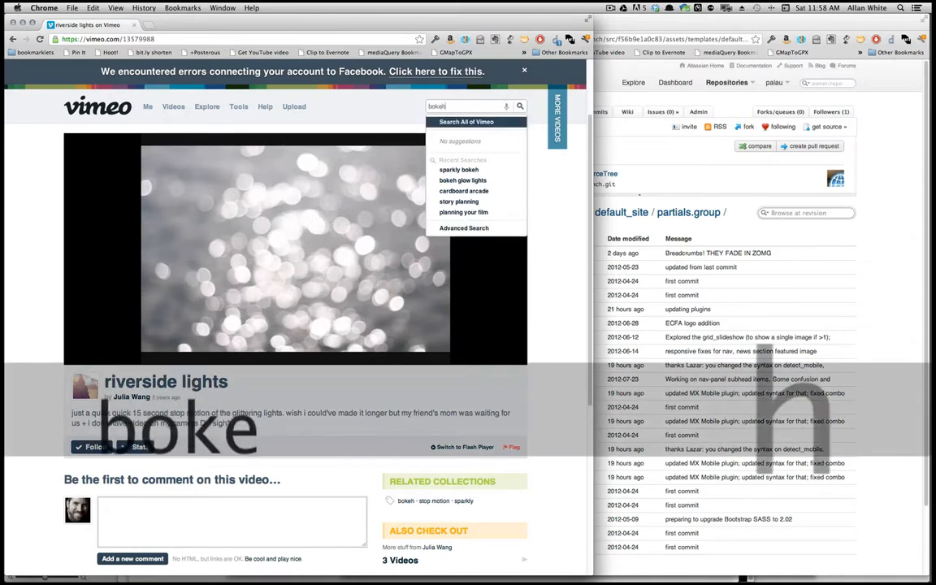
pyautogui.press('Return')
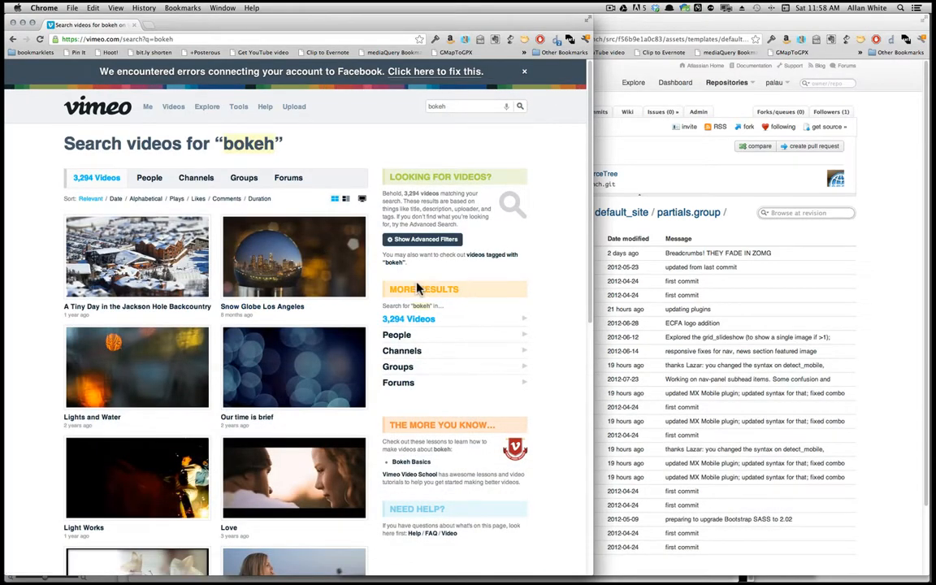
# Open the Our time is brief video and play it to about 0:06.
pyautogui.scroll(-2, 415, 284)
pyautogui.click(302, 286)
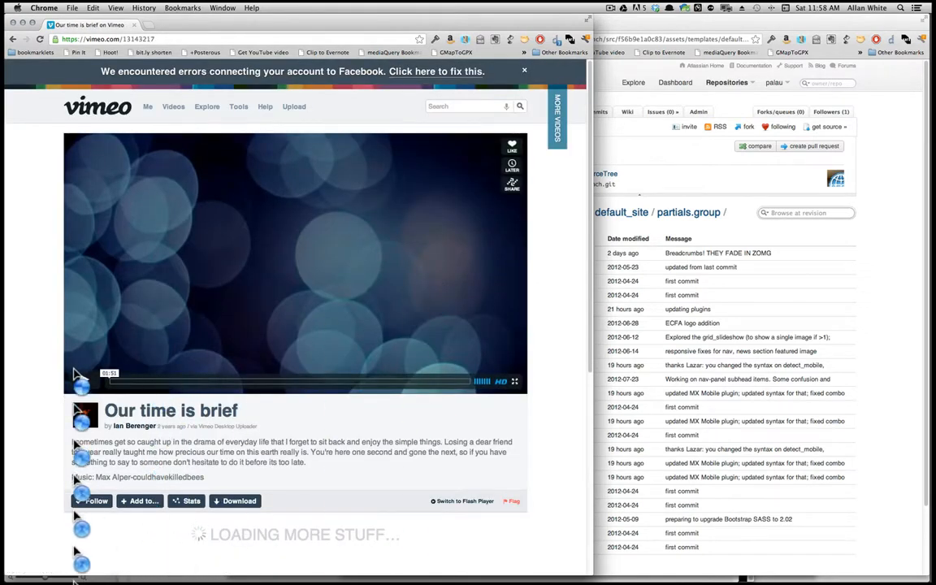
pyautogui.click(82, 381)
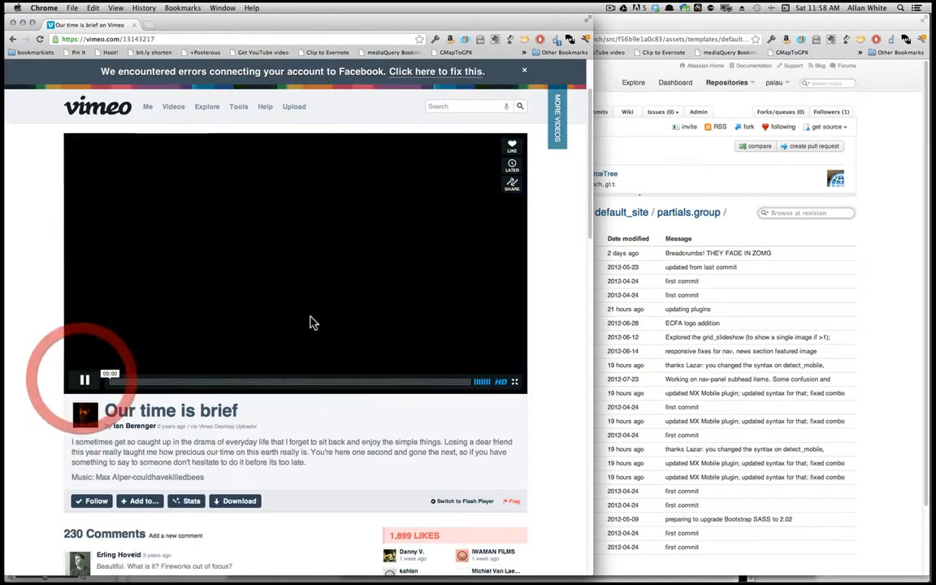
pyautogui.click(84, 382)
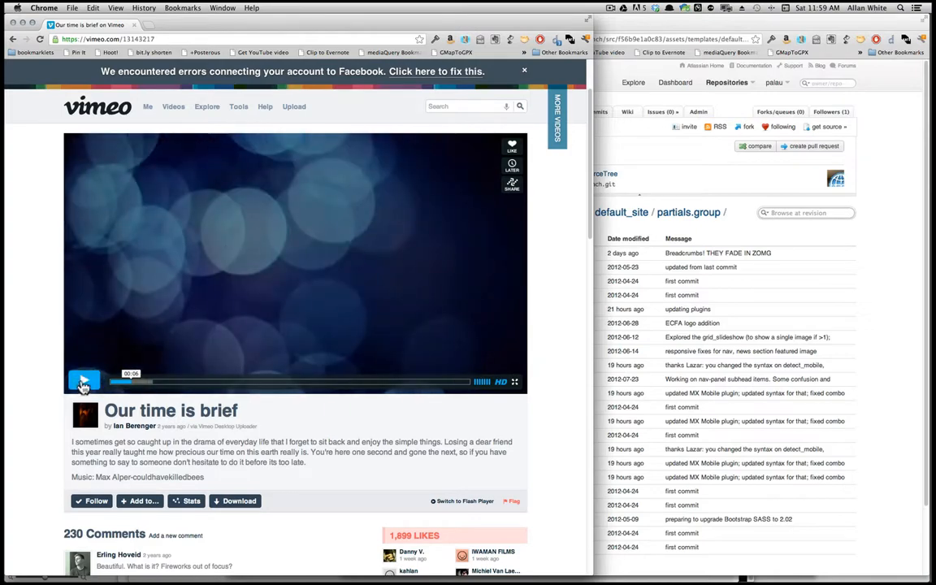
# Switch to Final Cut Pro, open the GFX event on FCP X - MediaSAN and preview the sparkly bokeh clips.
pyautogui.press('super+Tab')
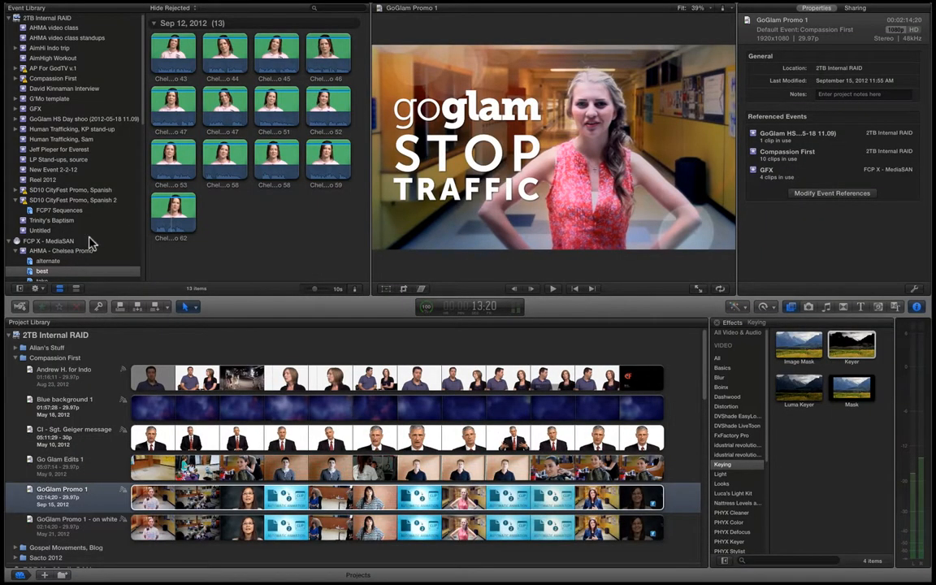
pyautogui.scroll(-10, 68, 146)
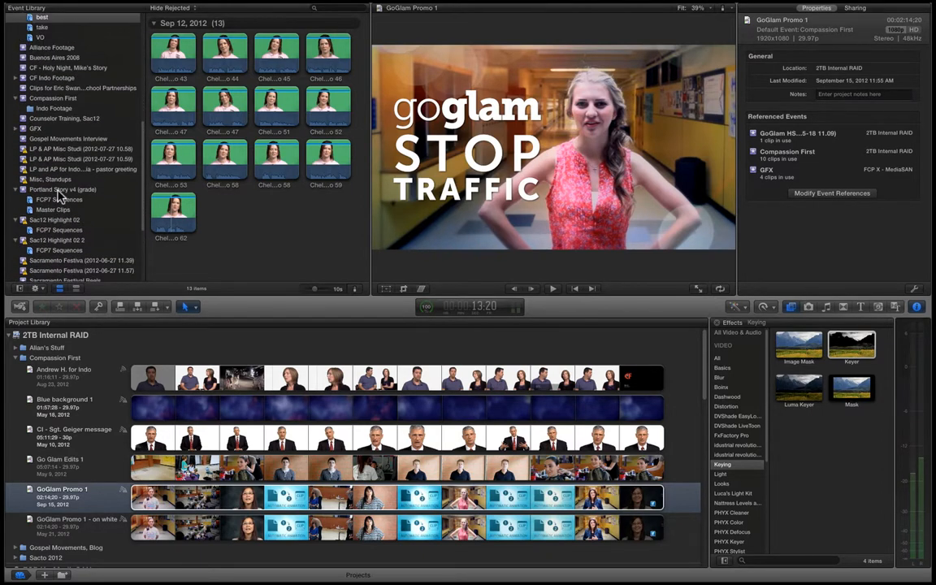
pyautogui.scroll(-3, 58, 195)
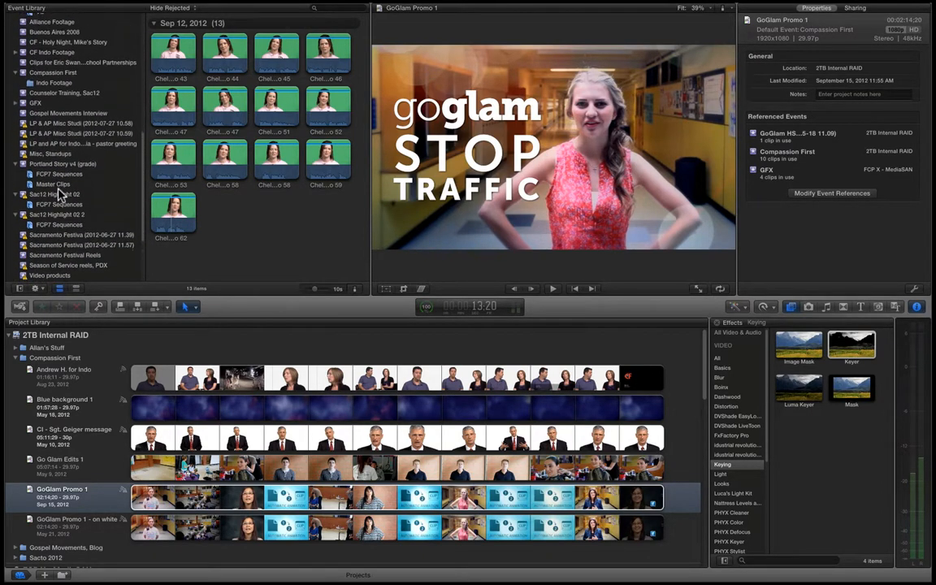
pyautogui.scroll(2, 59, 194)
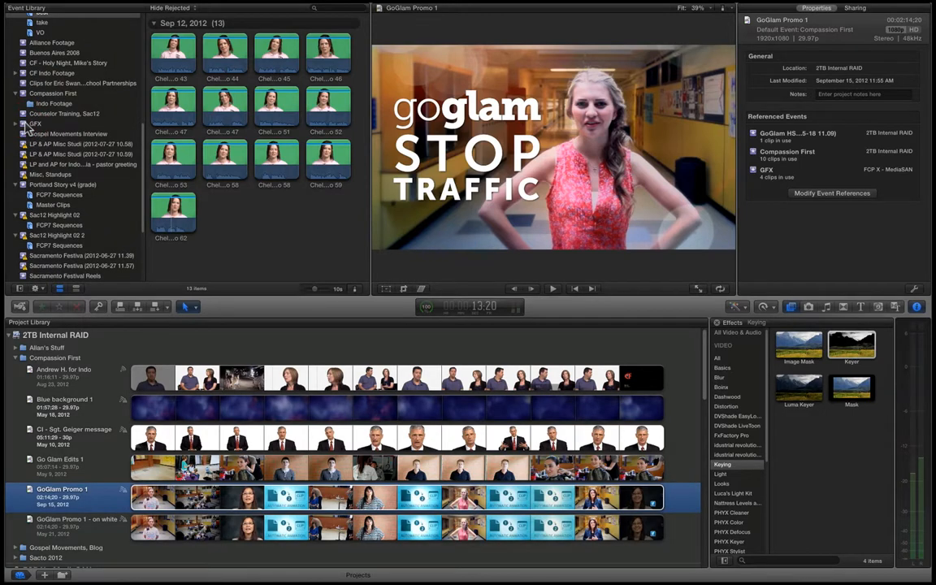
pyautogui.click(24, 123)
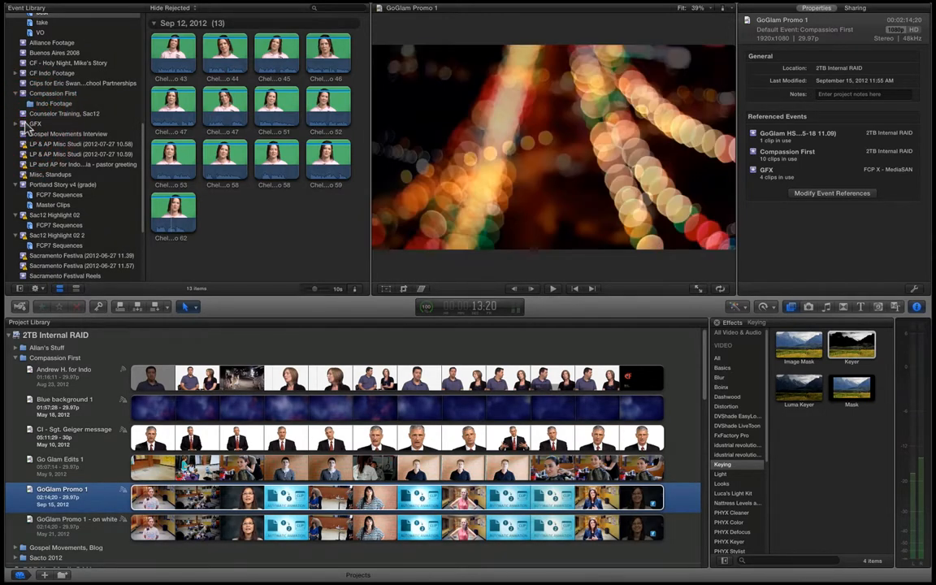
pyautogui.click(321, 290)
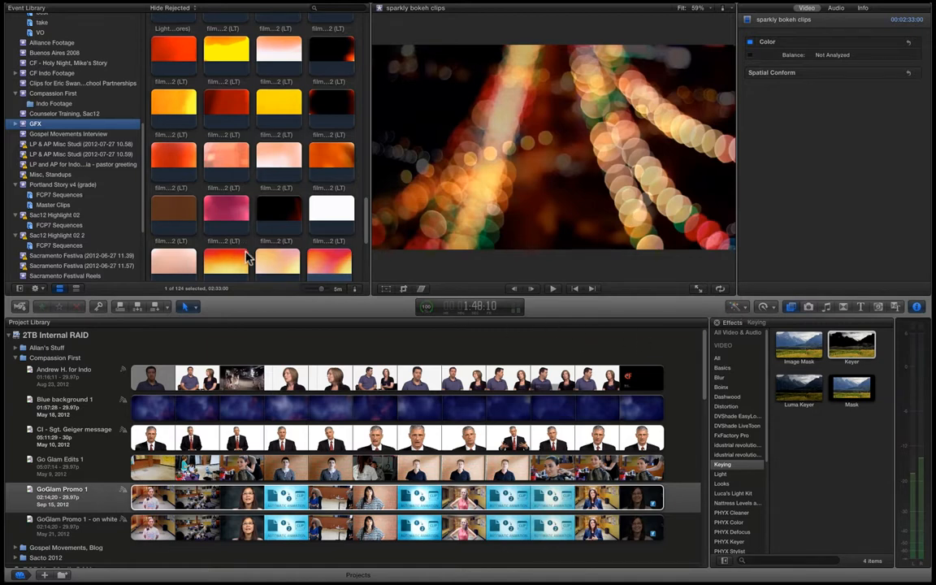
# Preview the film burn 14, film burn 11 and film burn 7 clips in the GFX event.
pyautogui.click(268, 209)
pyautogui.click(292, 152)
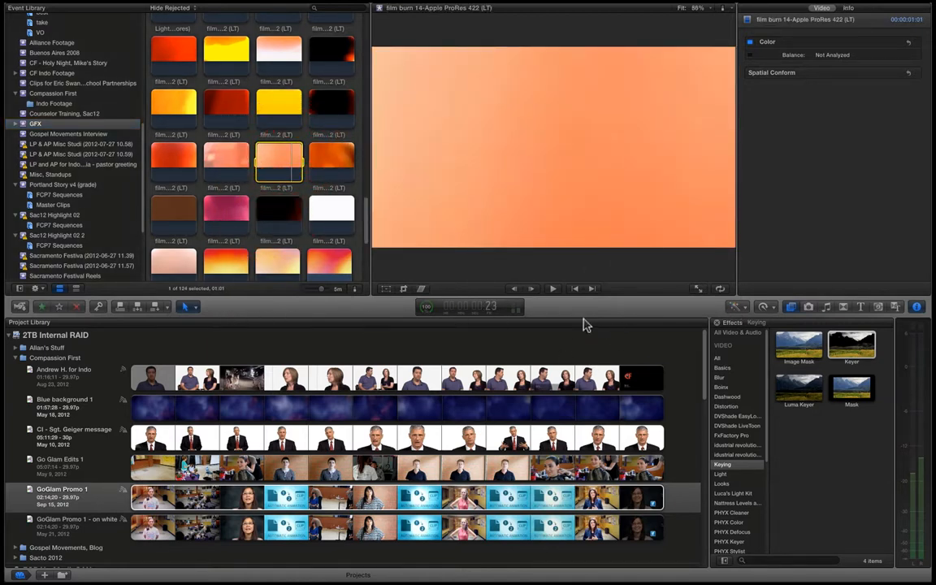
pyautogui.click(331, 99)
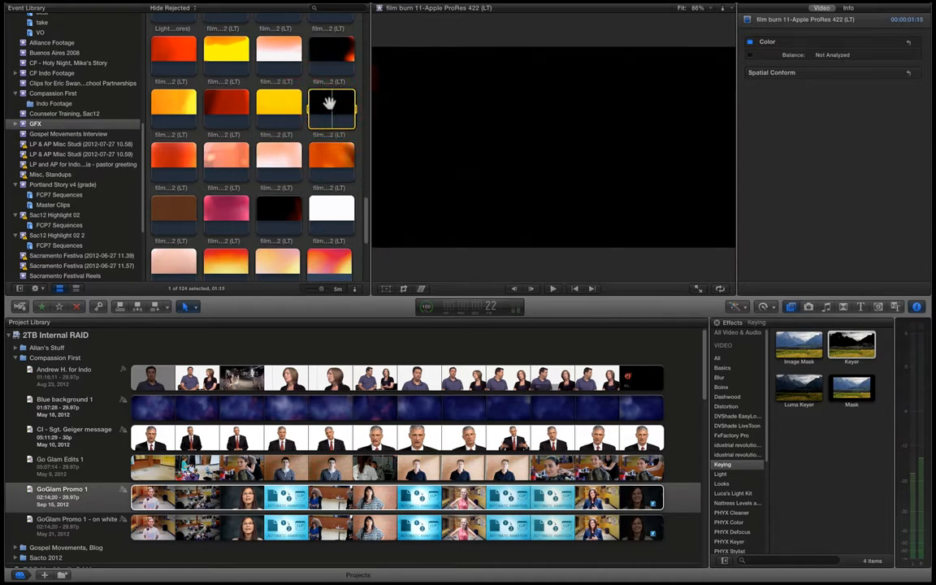
pyautogui.press('space')
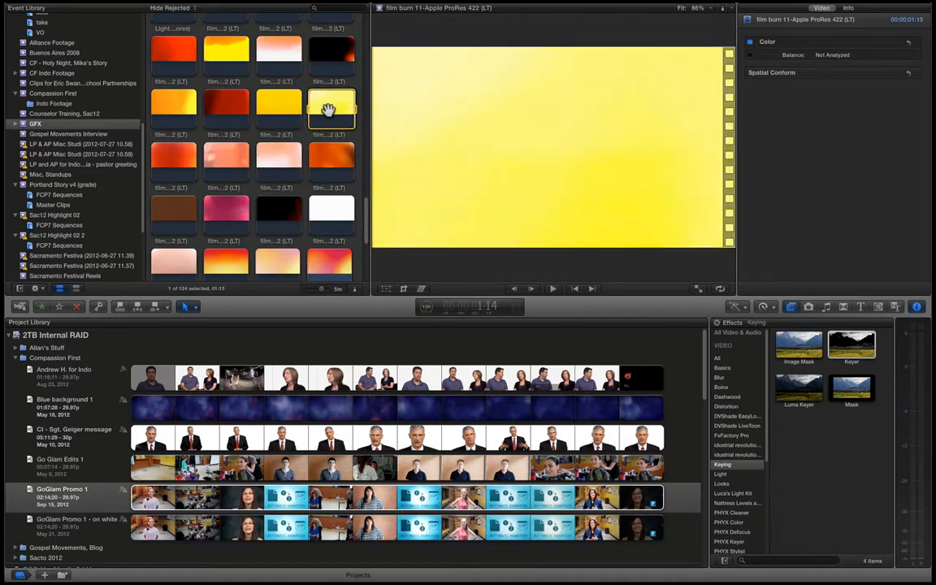
pyautogui.click(334, 55)
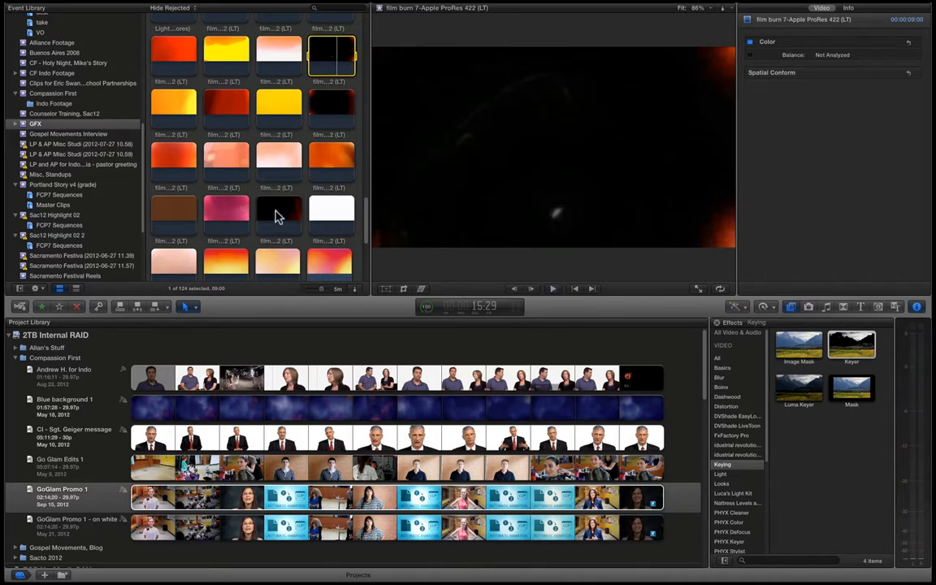
# Browse the GFX event's clips and preview Free Blue ProRes, Free Static ProRes and film burn HD 4.
pyautogui.scroll(-5, 276, 214)
pyautogui.scroll(1, 276, 216)
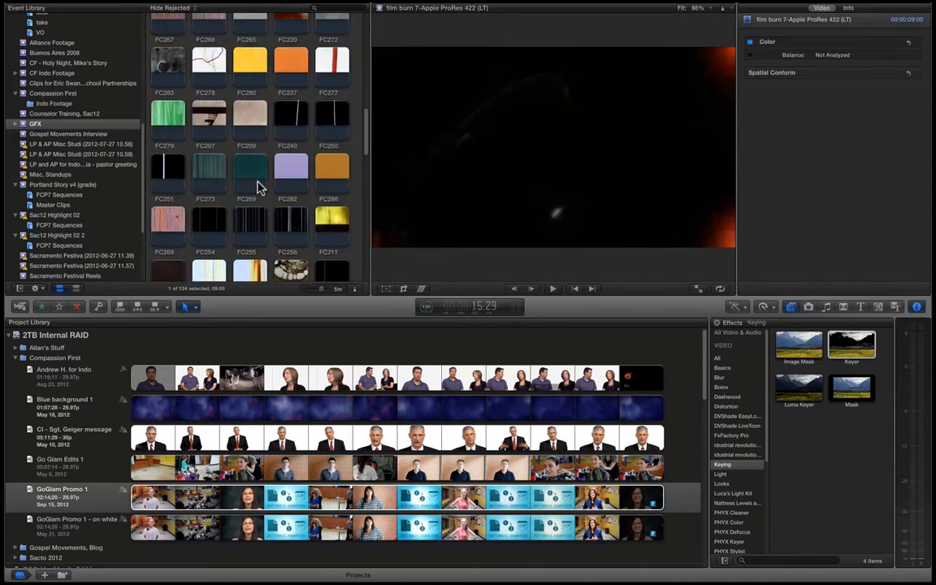
pyautogui.scroll(10, 259, 185)
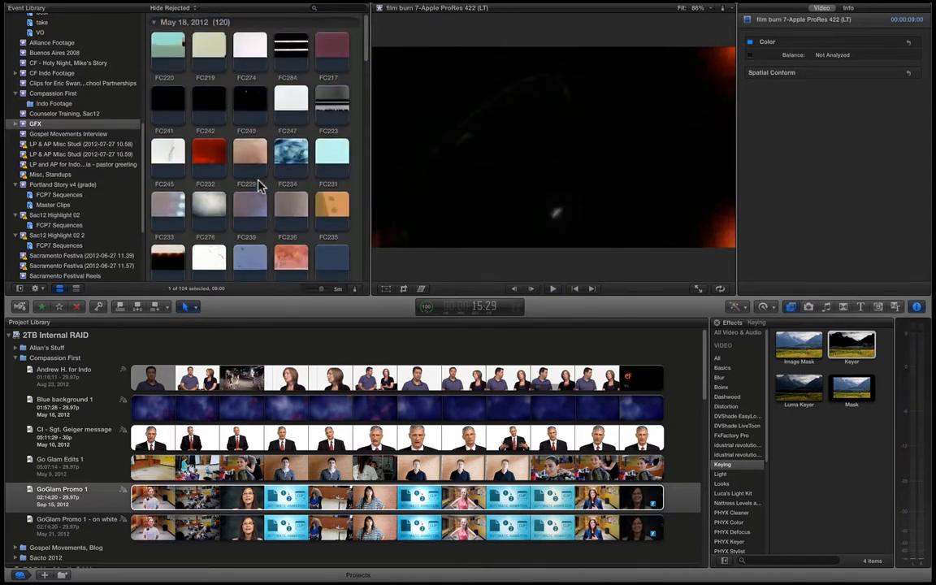
pyautogui.scroll(-5, 258, 185)
pyautogui.scroll(-10, 258, 185)
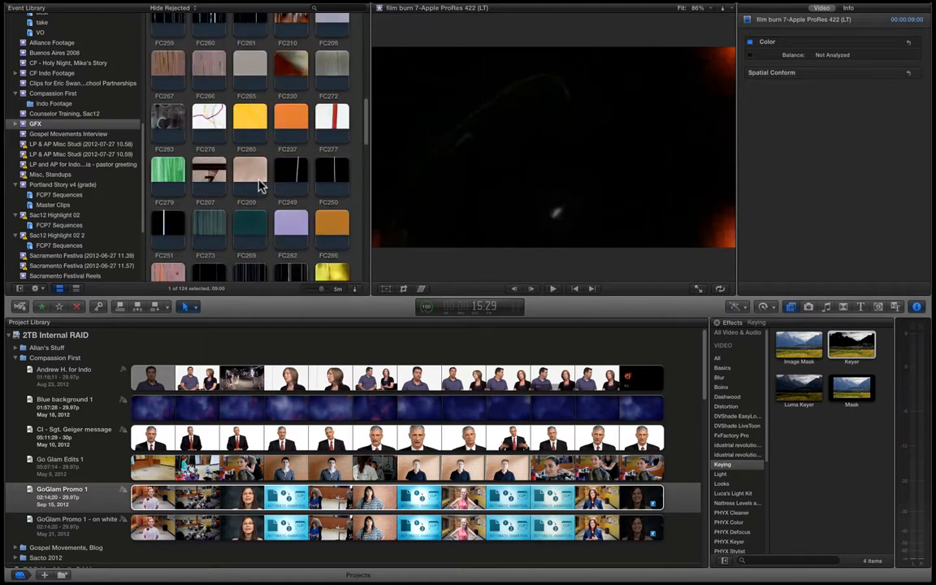
pyautogui.scroll(1, 258, 185)
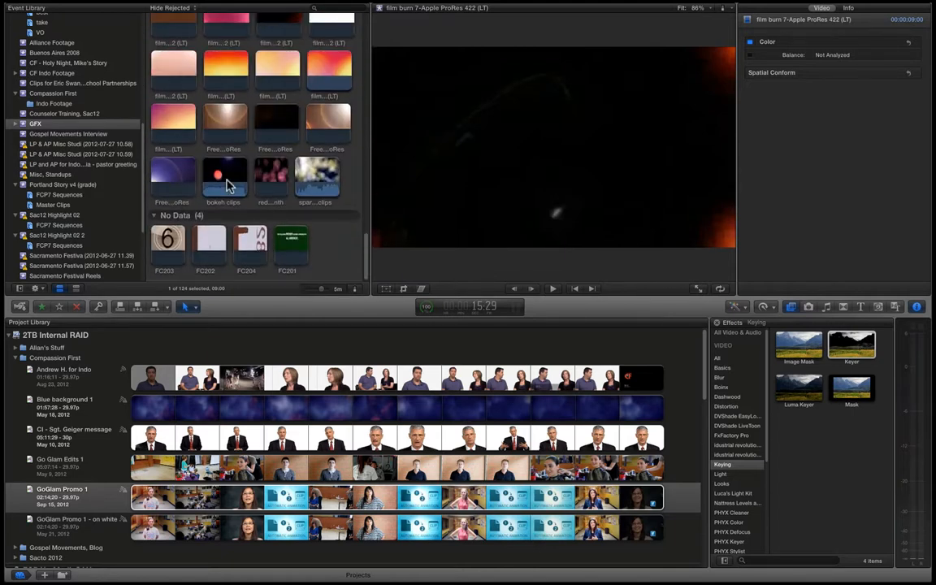
pyautogui.click(164, 172)
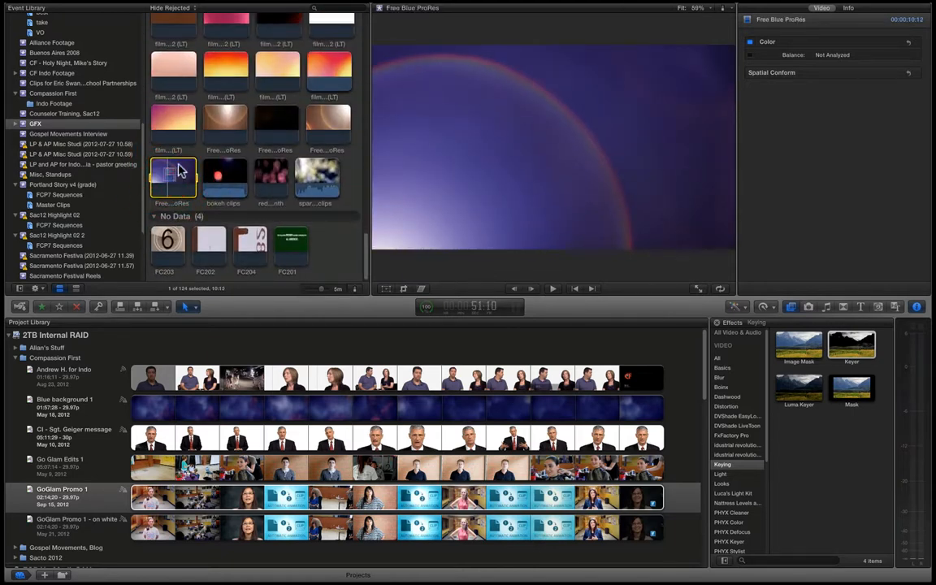
pyautogui.click(220, 127)
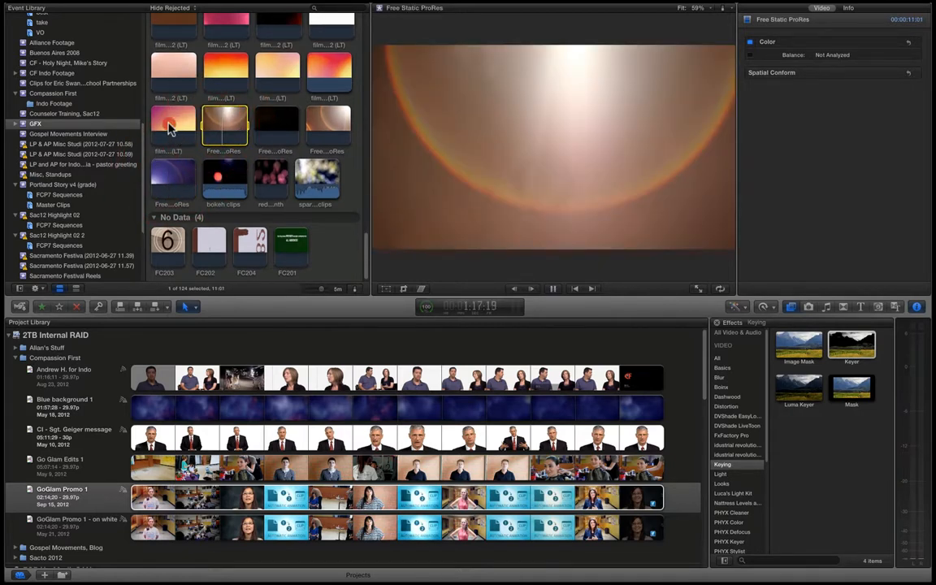
pyautogui.click(167, 119)
pyautogui.press('space')
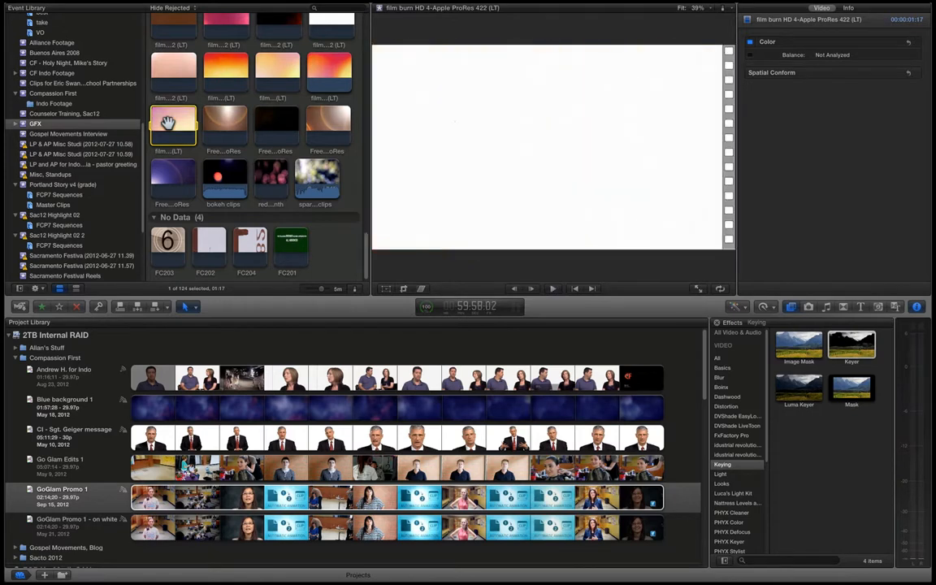
# Look through the projects stored on 2TB Internal RAID and FCP X - MediaSAN in the Project Library.
pyautogui.click(365, 342)
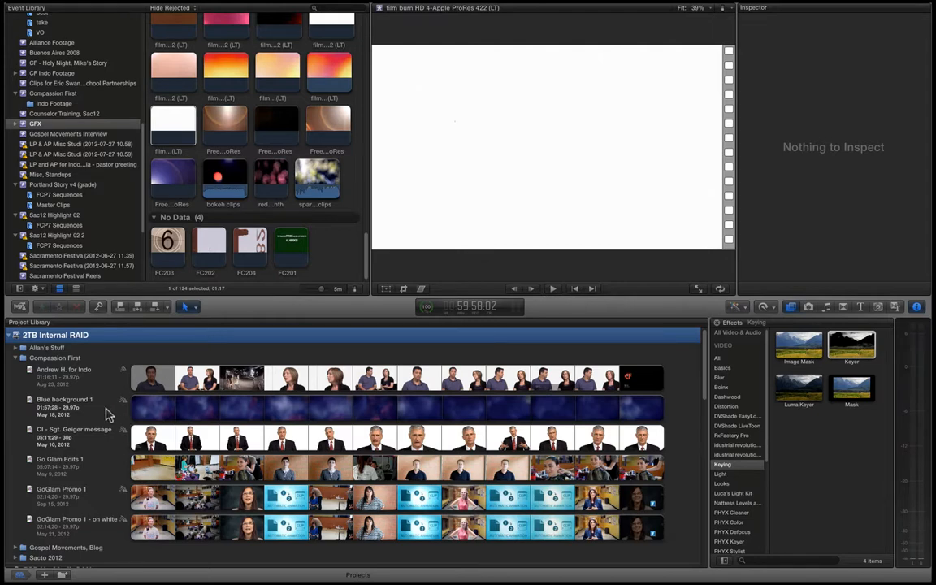
pyautogui.scroll(-10, 105, 412)
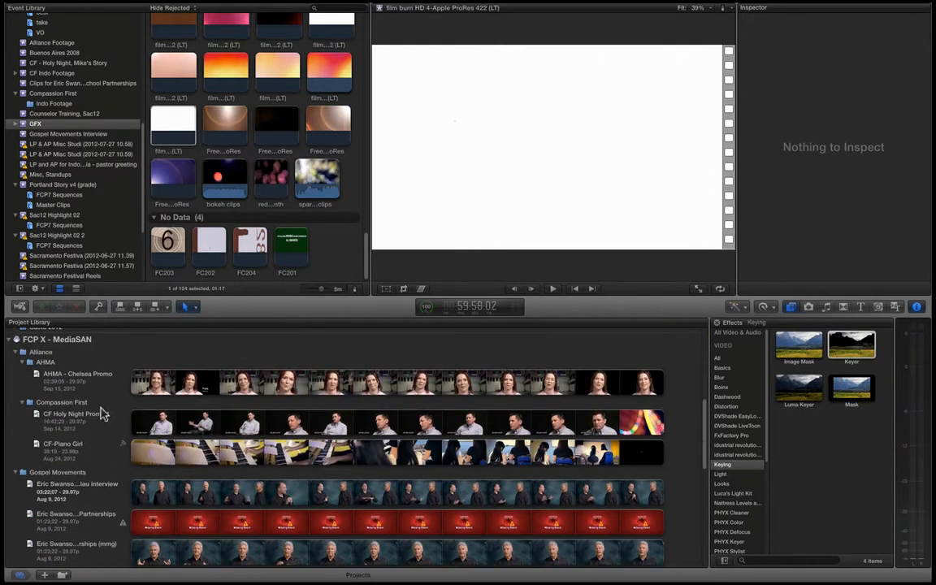
pyautogui.scroll(-1, 103, 415)
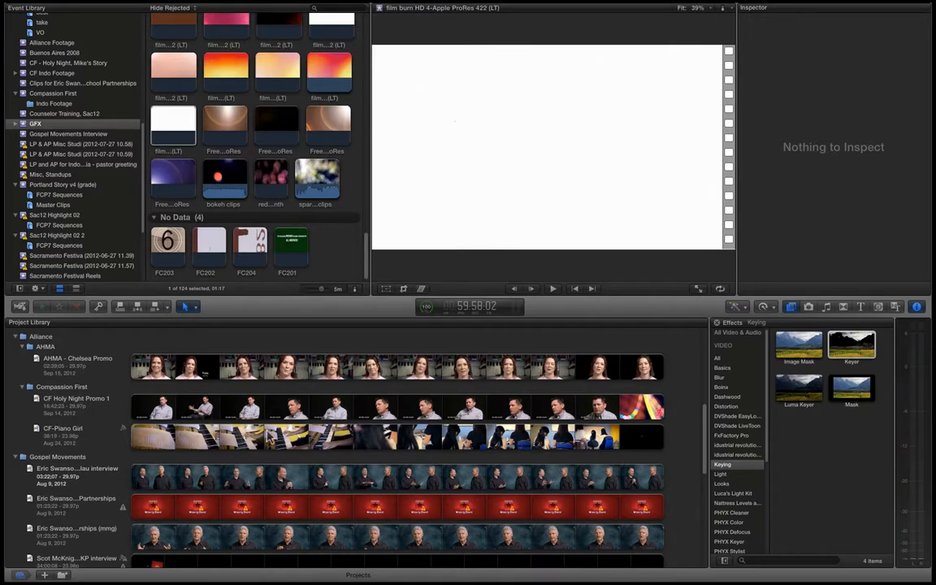
pyautogui.scroll(-5, 115, 426)
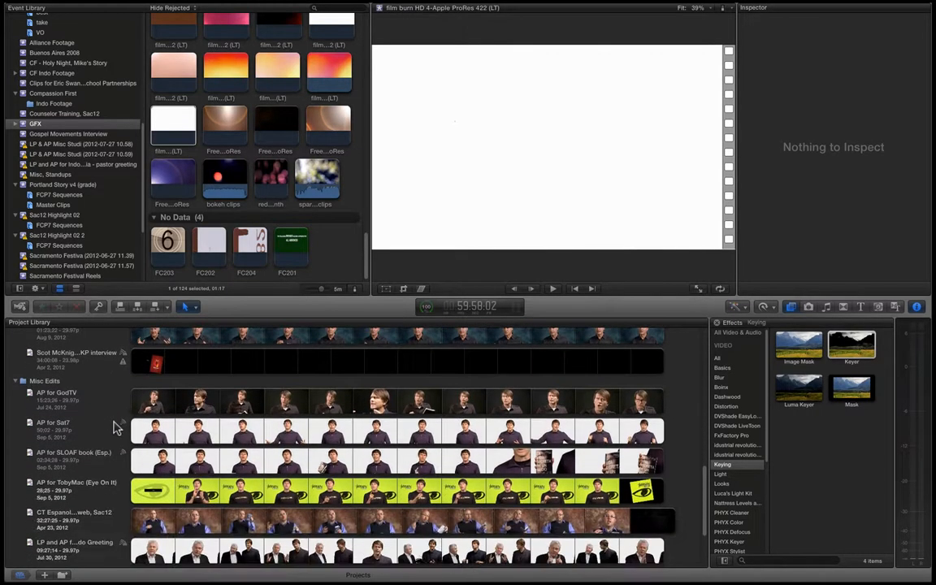
pyautogui.scroll(9, 116, 426)
pyautogui.scroll(5, 114, 428)
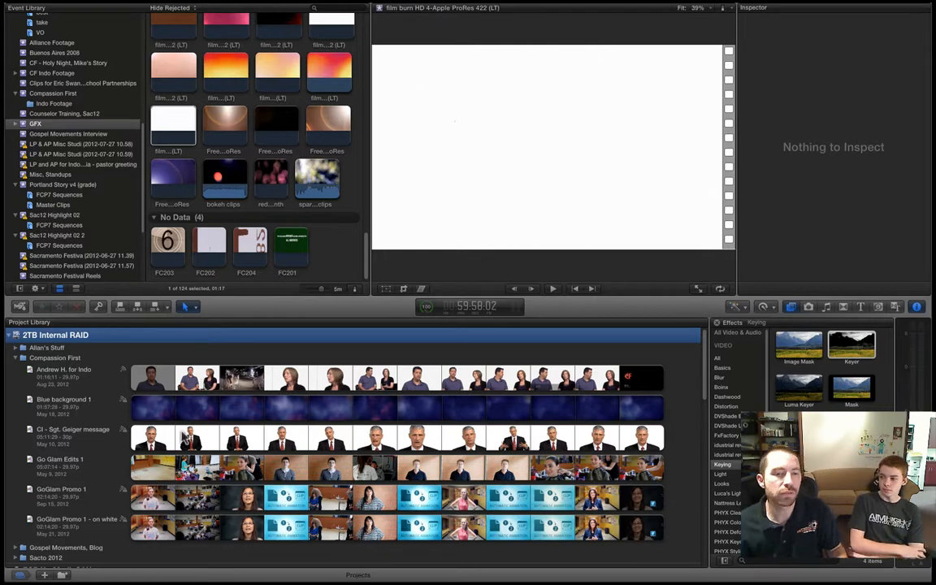
# Open the GoGlam Promo 1 project and fit its entire length in the timeline.
pyautogui.doubleClick(77, 490)
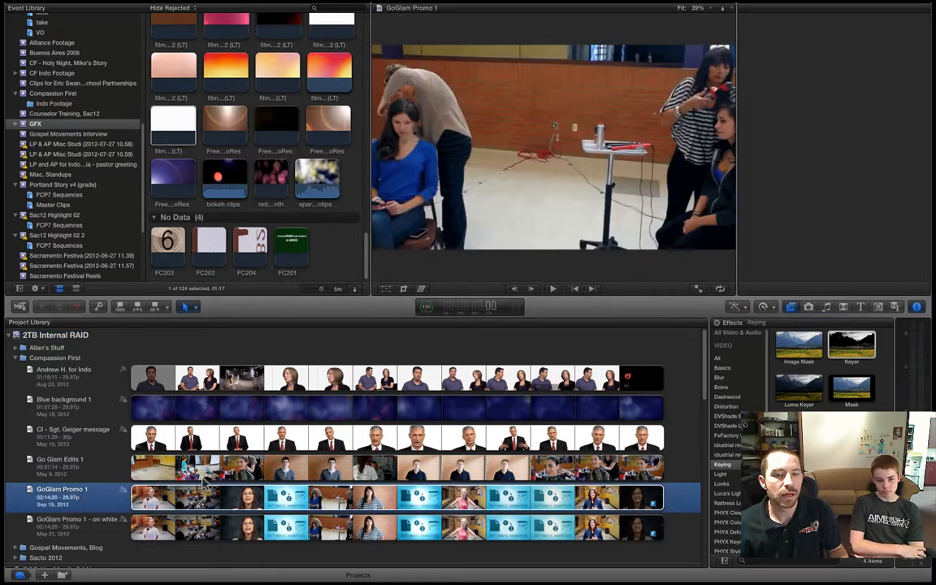
pyautogui.press('super+4')
pyautogui.click(210, 334)
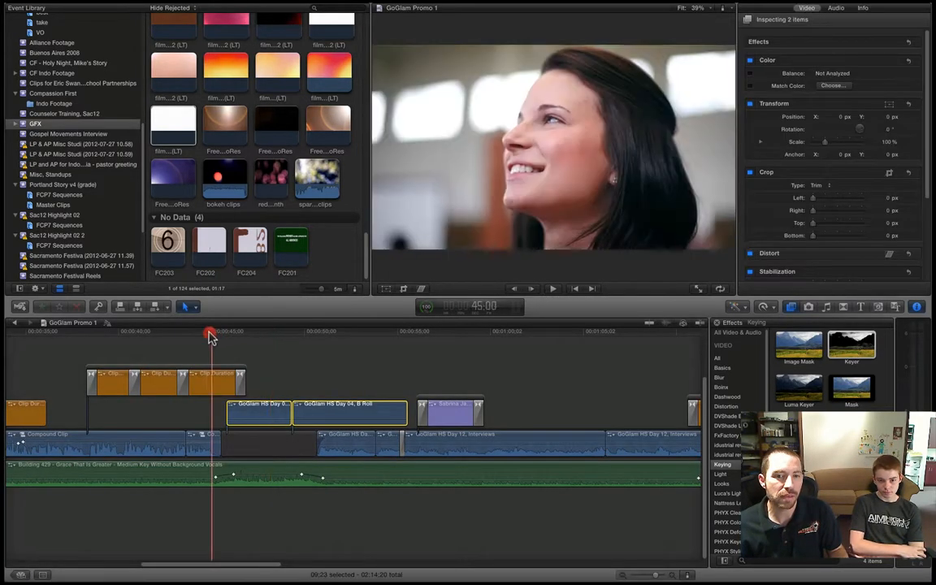
pyautogui.hotkey('shift', 'z')
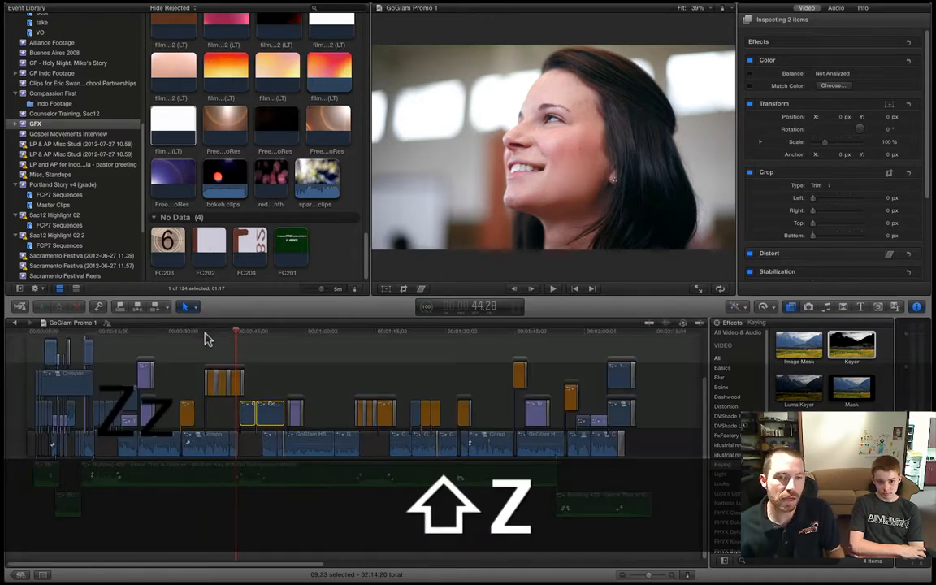
# Select all clips in the primary storyline and move the playhead to about 46 seconds.
pyautogui.moveTo(660, 443); pyautogui.dragTo(2, 446)
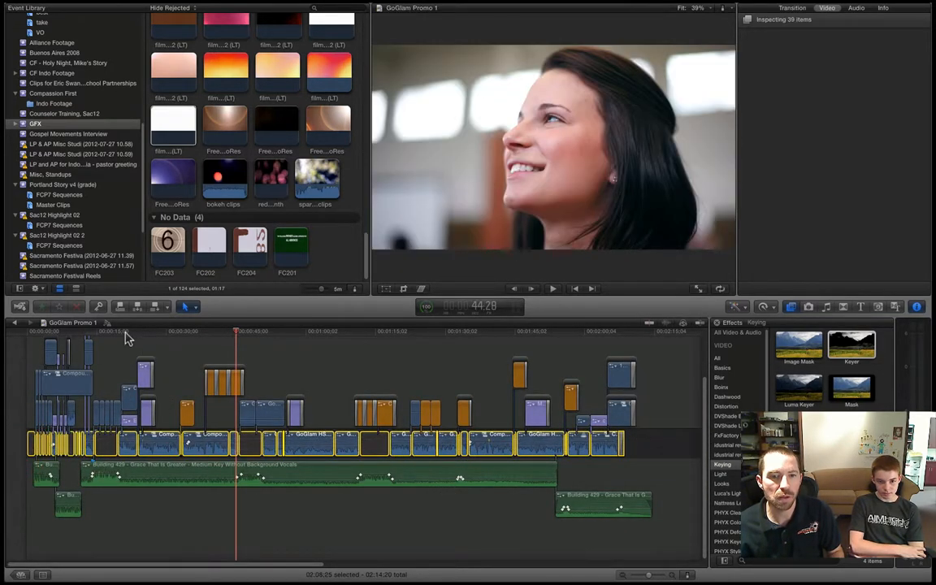
pyautogui.moveTo(126, 332); pyautogui.dragTo(245, 341)
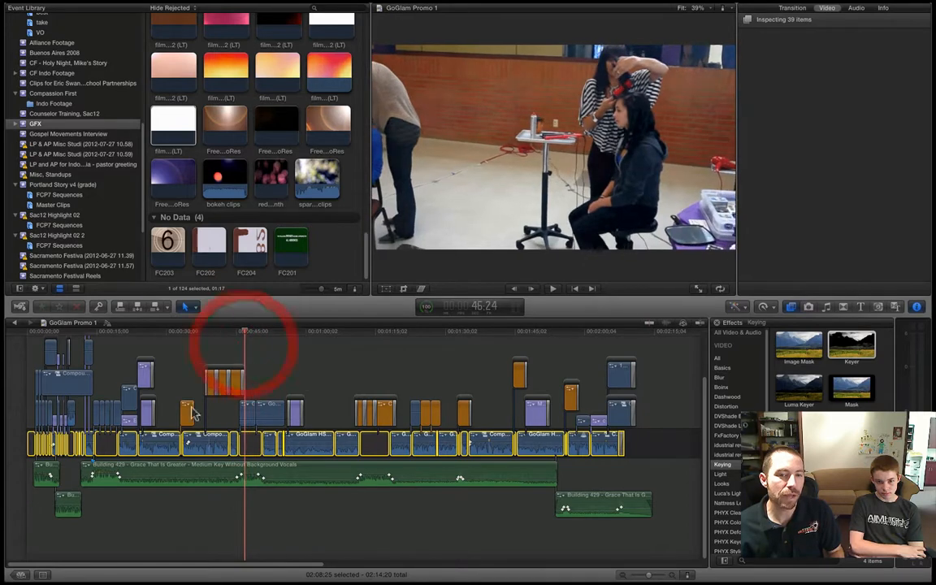